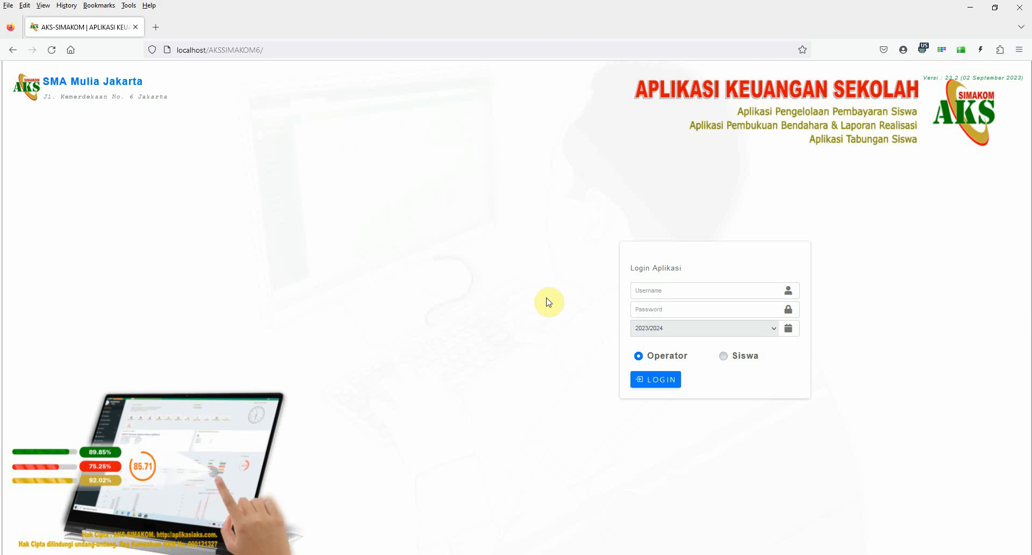
Log in as Operator for 2023/2024 using the saved bendahara login and its account password.
left_click(654, 292)
type("benda")
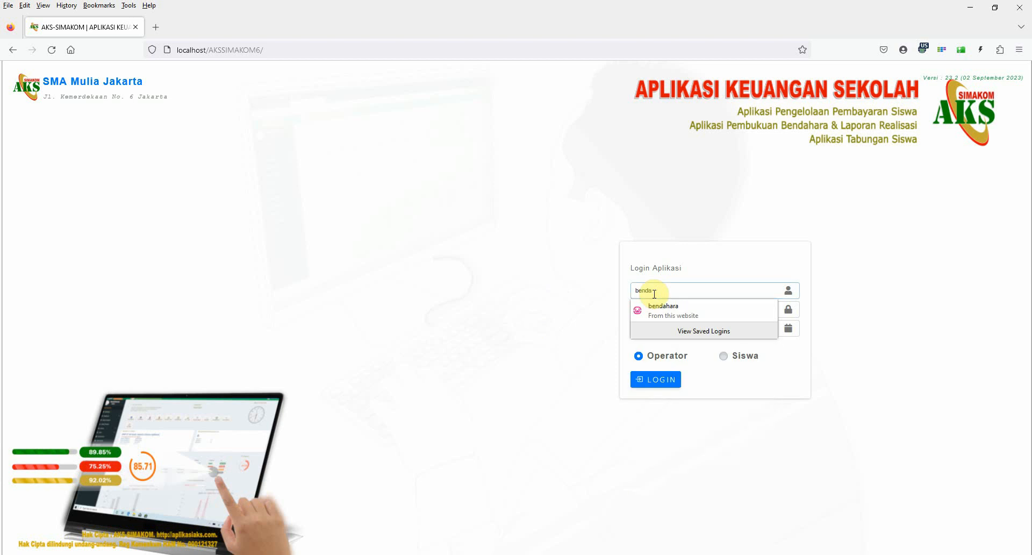
left_click(659, 312)
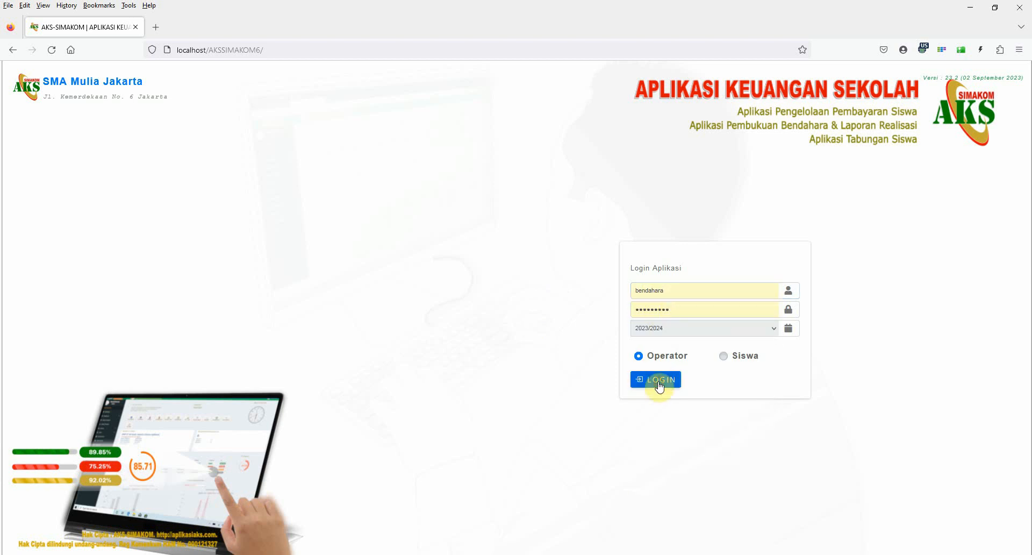
left_click(659, 385)
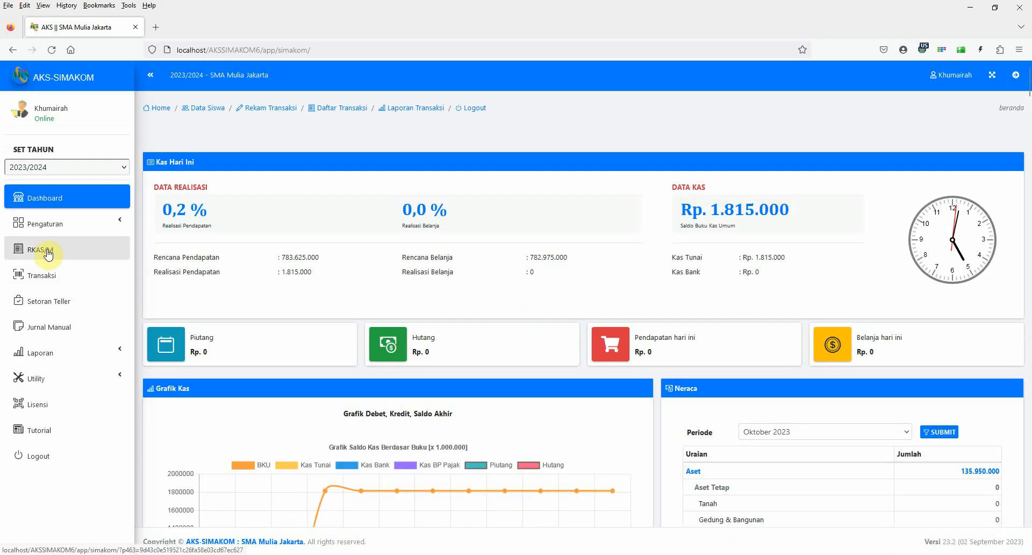
Open the RKAS/M budget and examine its income and expenditure items, including the funding source codes.
left_click(33, 252)
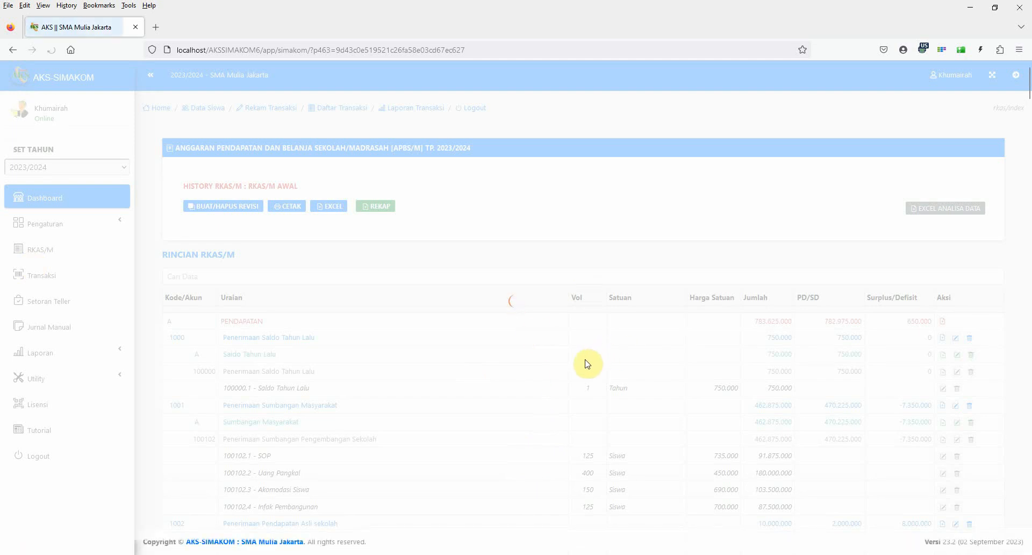
scroll(652, 441, "down", 15)
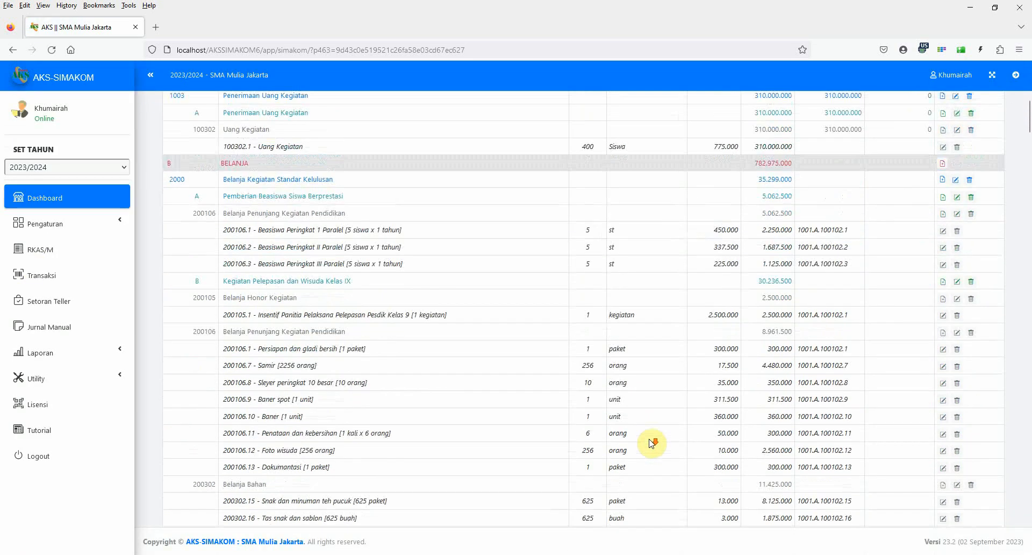
scroll(651, 441, "up", 15)
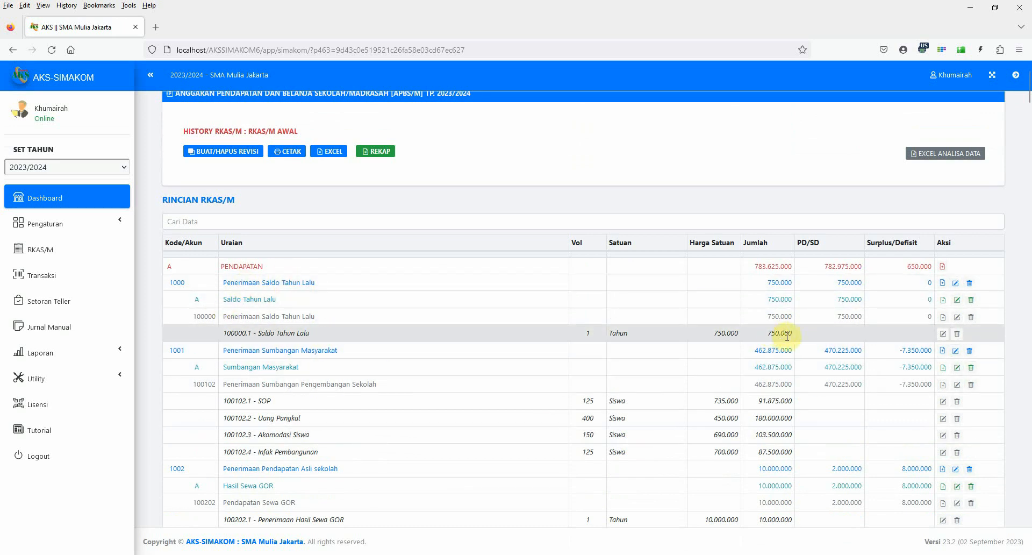
scroll(723, 473, "down", 4)
scroll(552, 410, "down", 5)
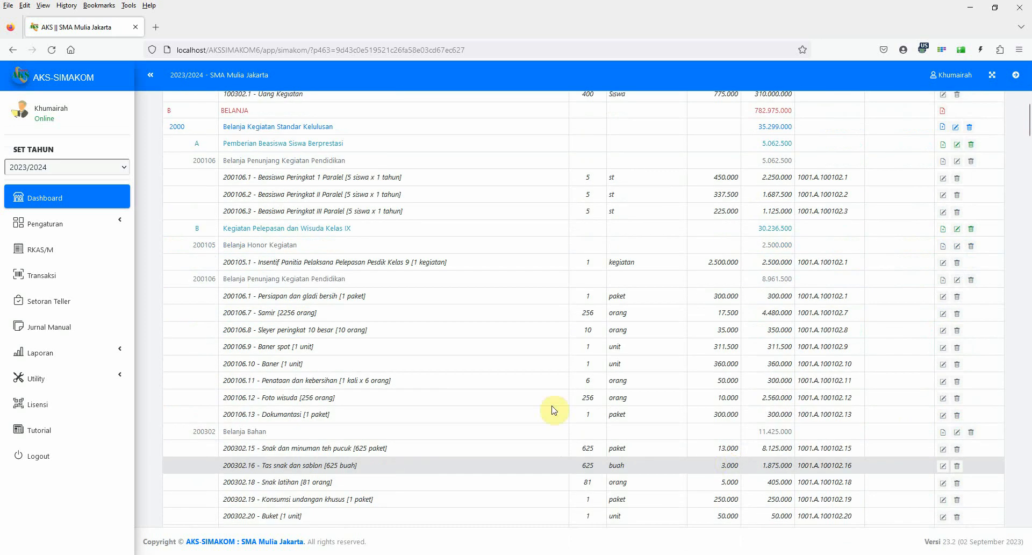
scroll(279, 293, "up", 3)
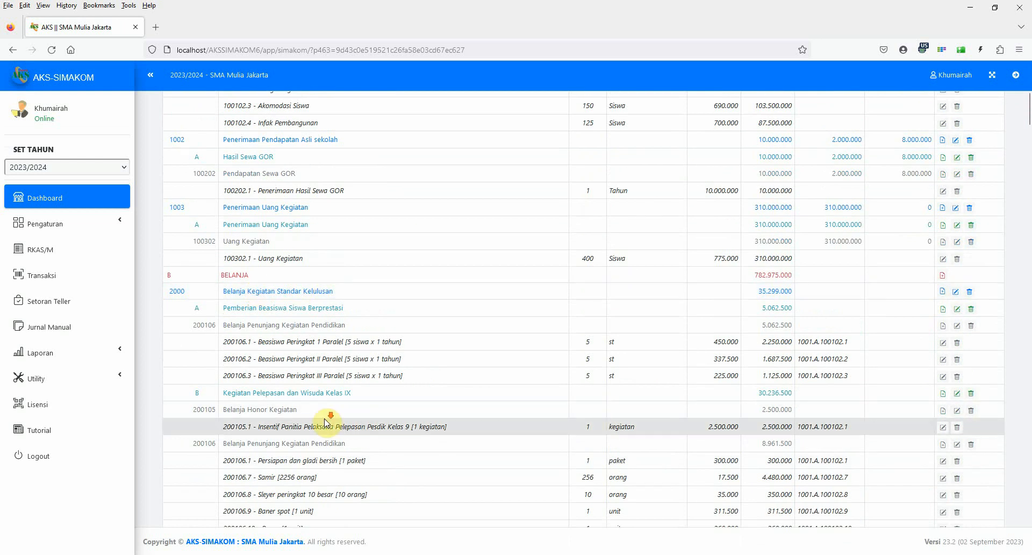
scroll(327, 424, "down", 8)
scroll(335, 422, "down", 4)
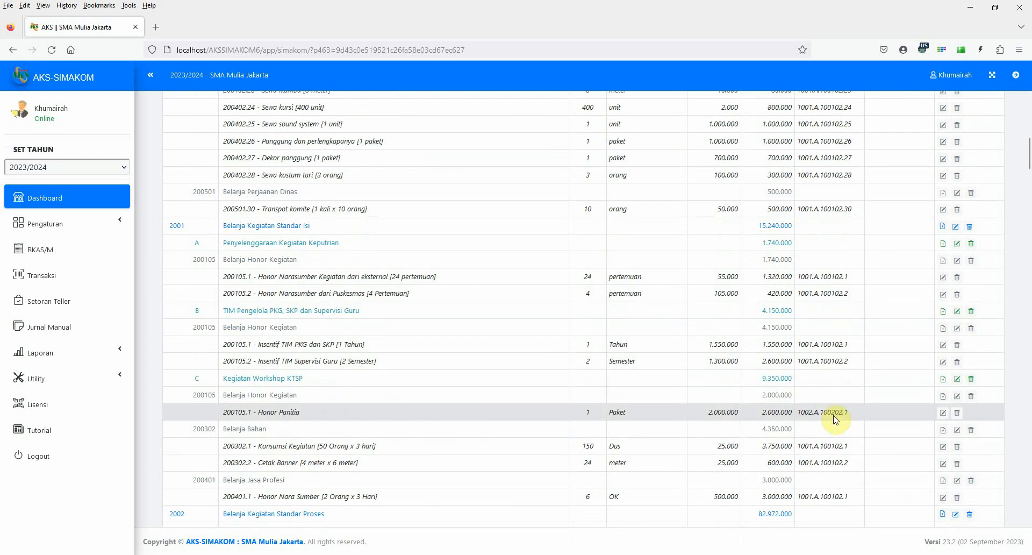
scroll(457, 463, "down", 4)
scroll(457, 464, "up", 20)
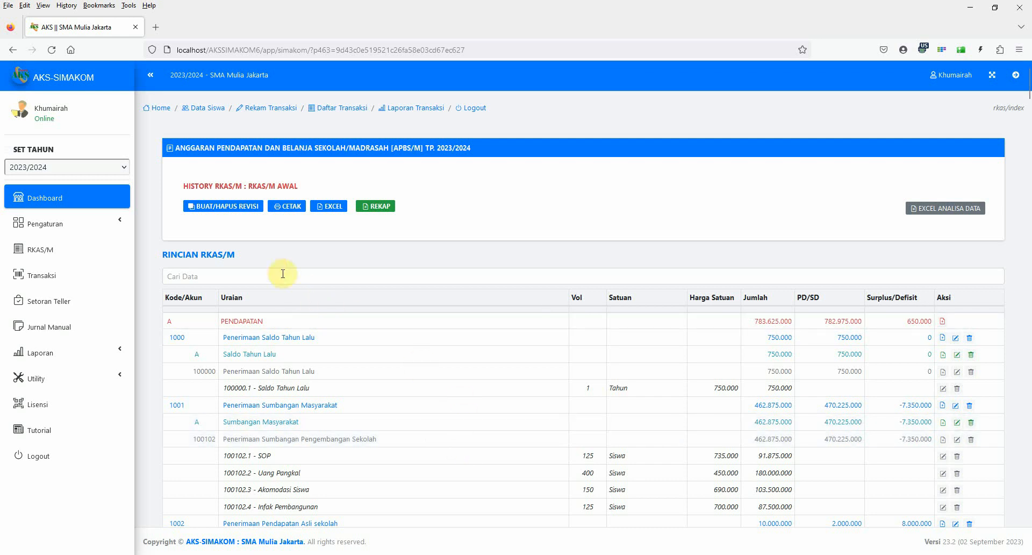
Delete the "Terima SOP" entry from the transaction list.
left_click(44, 281)
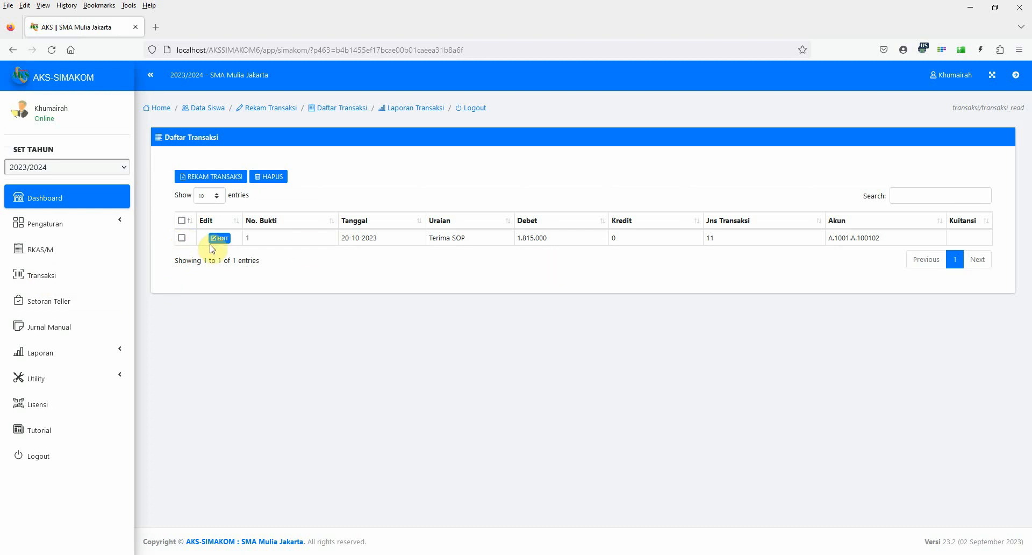
left_click(182, 238)
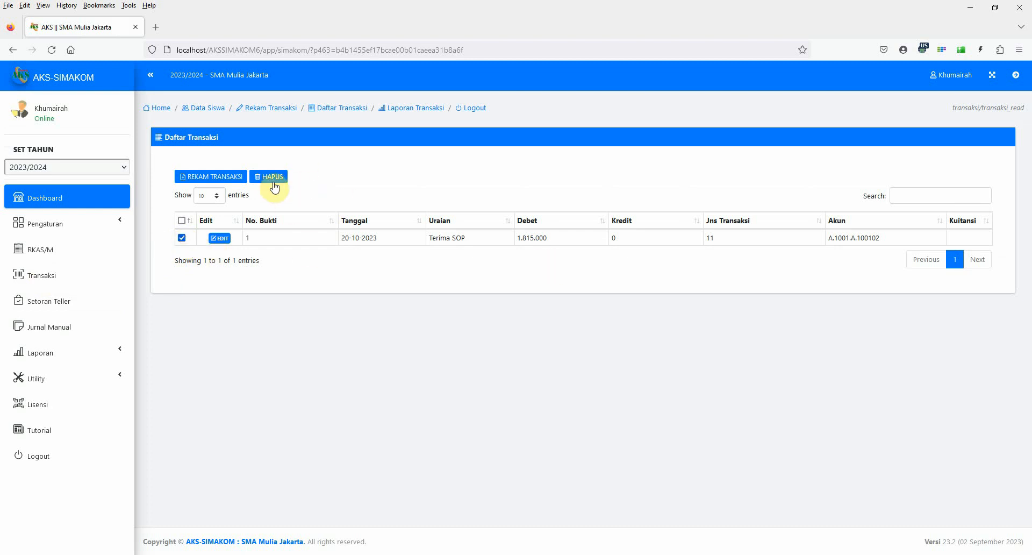
left_click(272, 182)
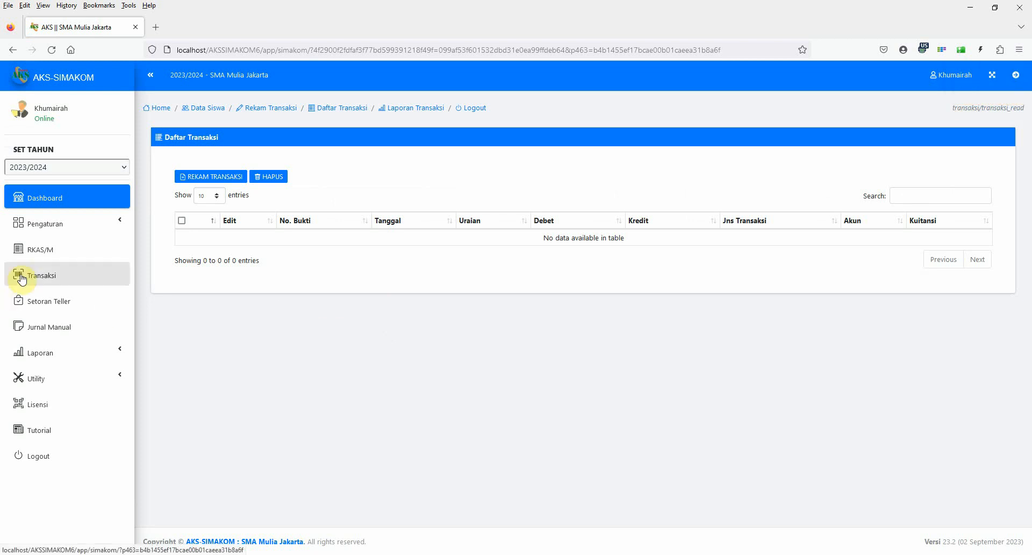
Start recording a new transaction with Mode Kas set to Transaksi Tunai.
left_click(201, 179)
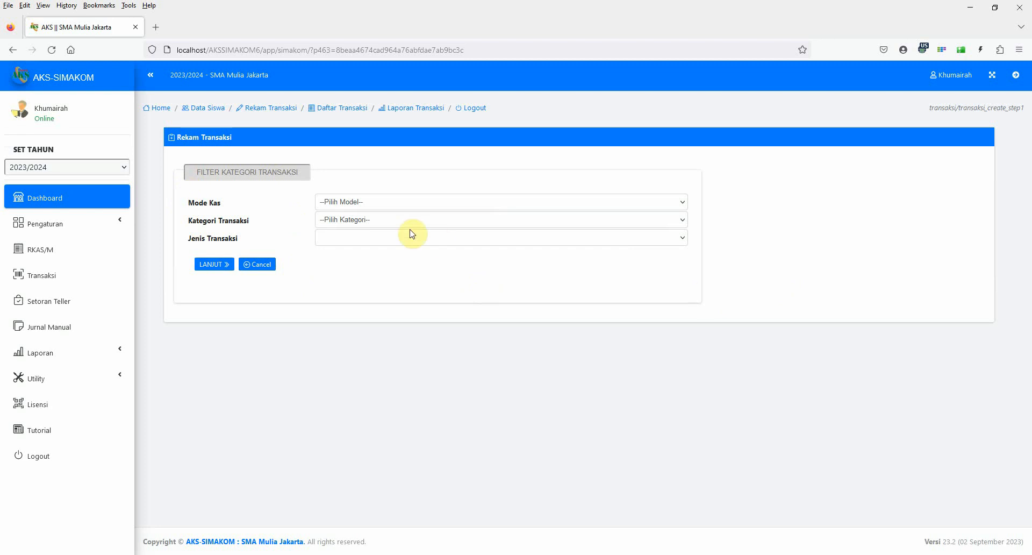
left_click(367, 209)
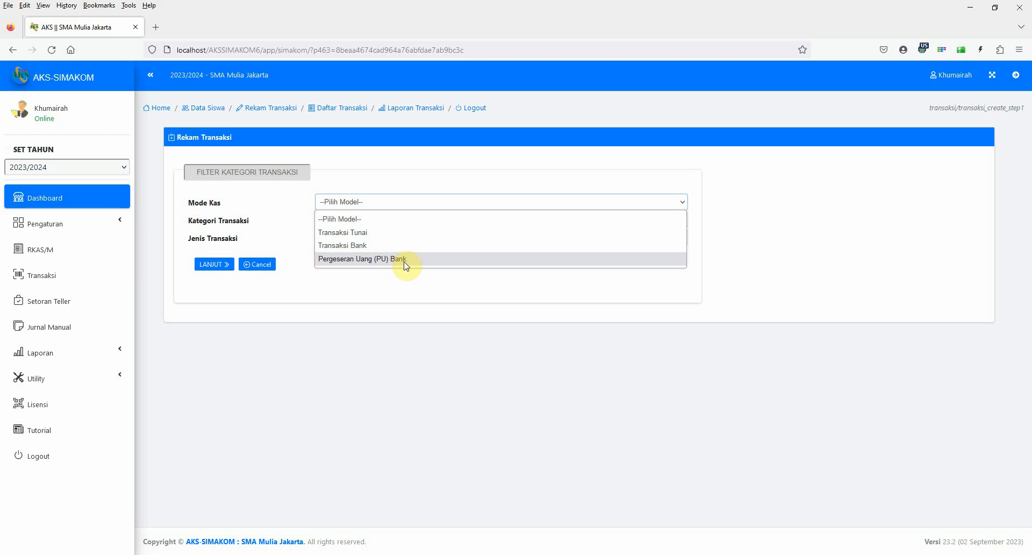
left_click(376, 280)
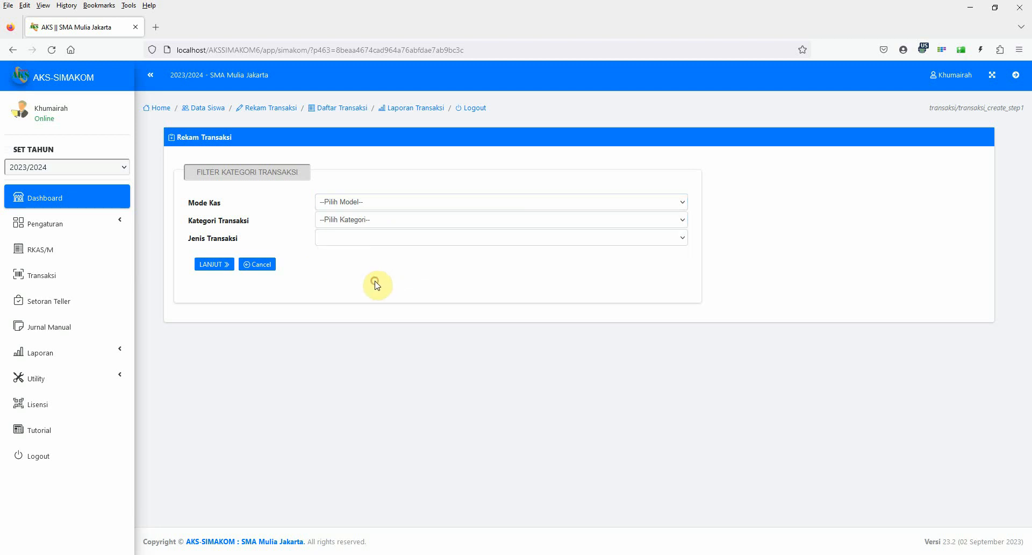
left_click(358, 201)
left_click(361, 232)
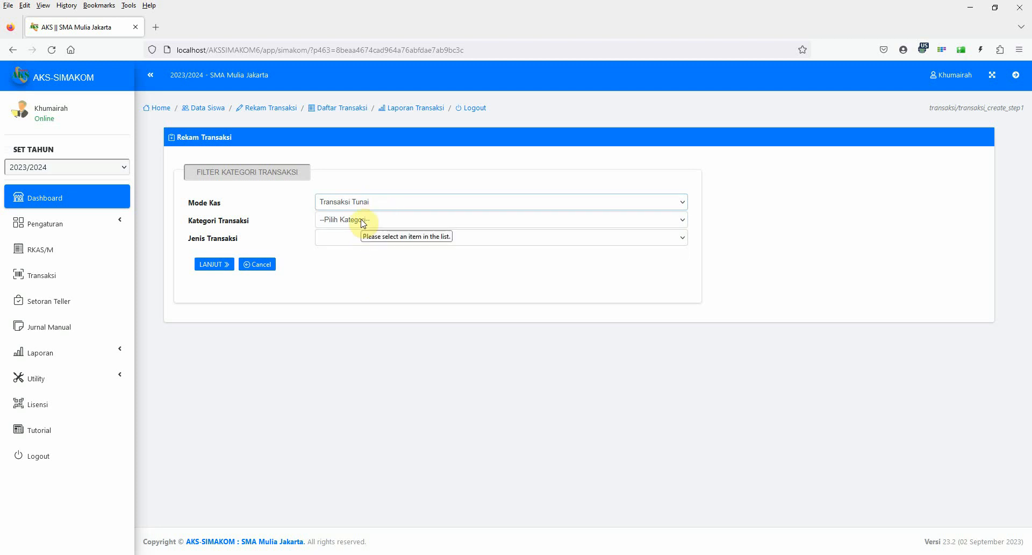
Set Kategori Transaksi to Penerimaan Tunai and Jenis Transaksi to Pengembalian Belanja Tunai.
left_click(364, 220)
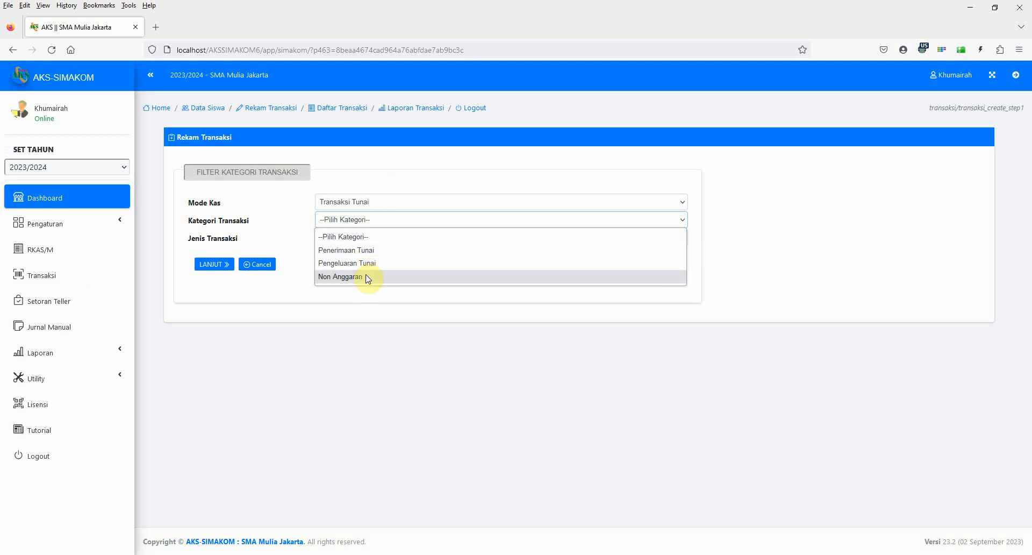
left_click(365, 251)
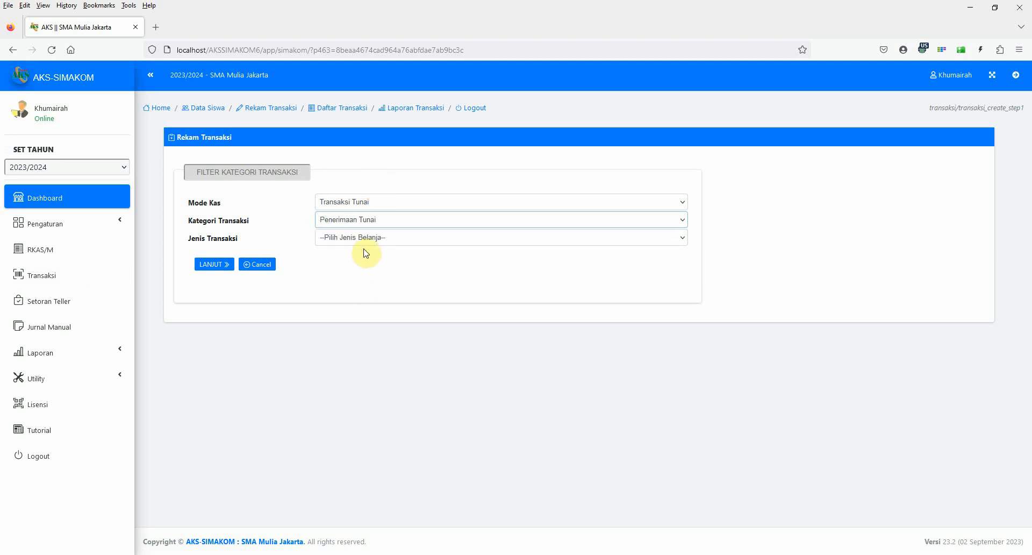
left_click(361, 242)
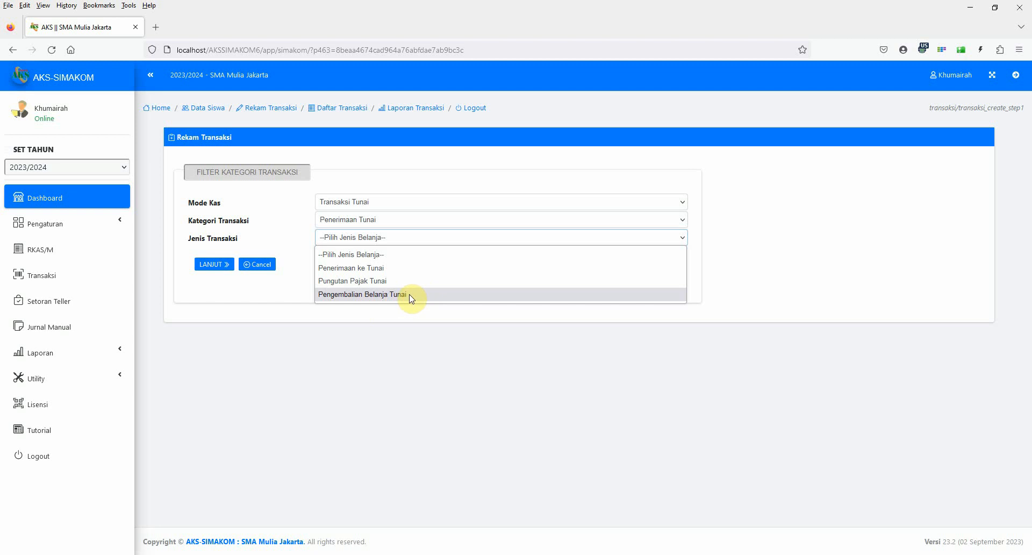
left_click(407, 298)
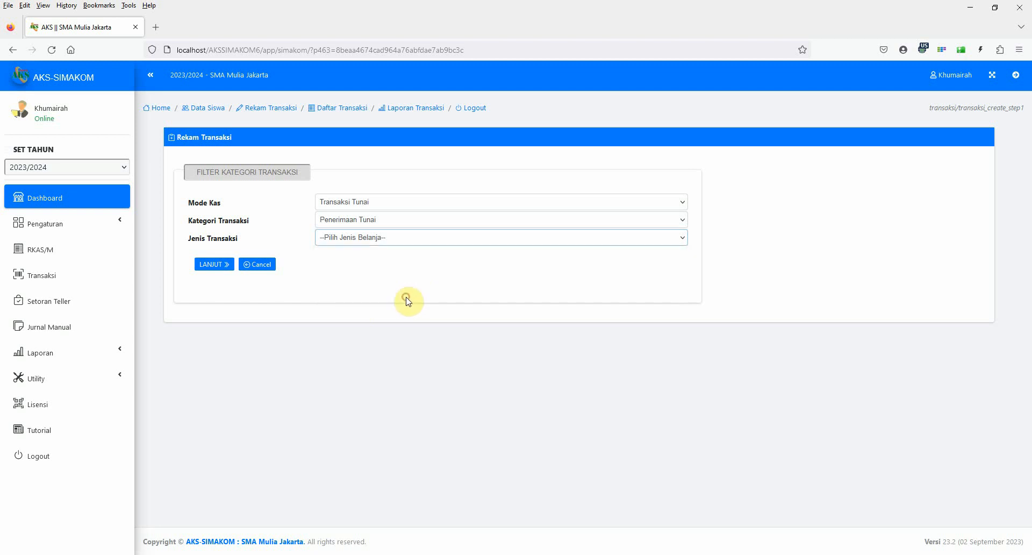
left_click(368, 240)
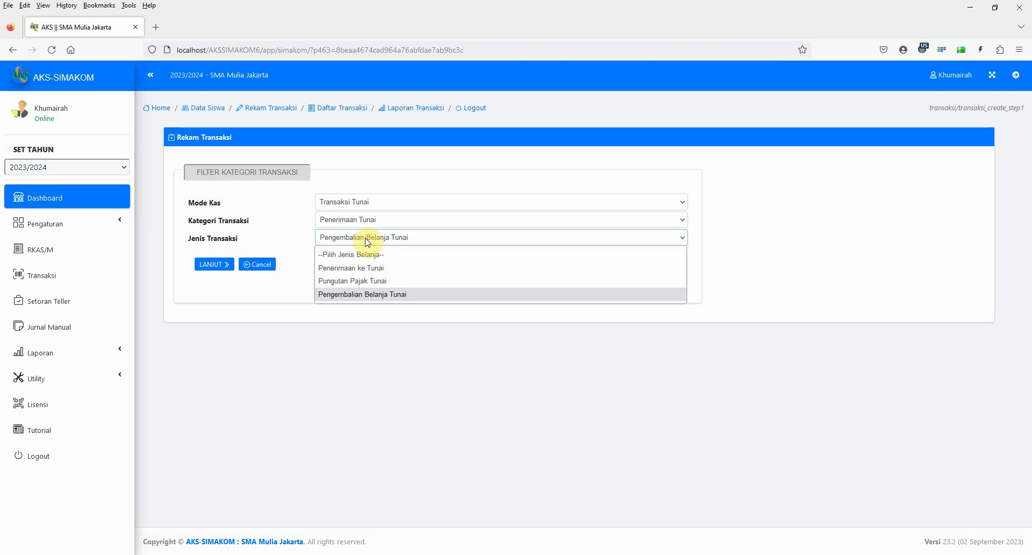
left_click(368, 239)
Set Mode Kas to Transaksi Bank with category Penerimaan Bank, and review the available transaction types.
left_click(345, 204)
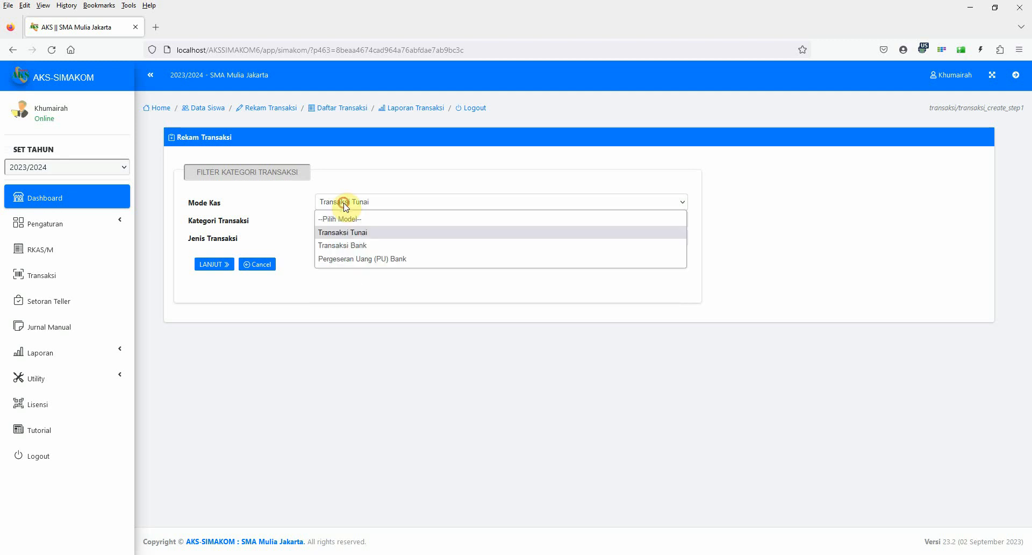
left_click(356, 246)
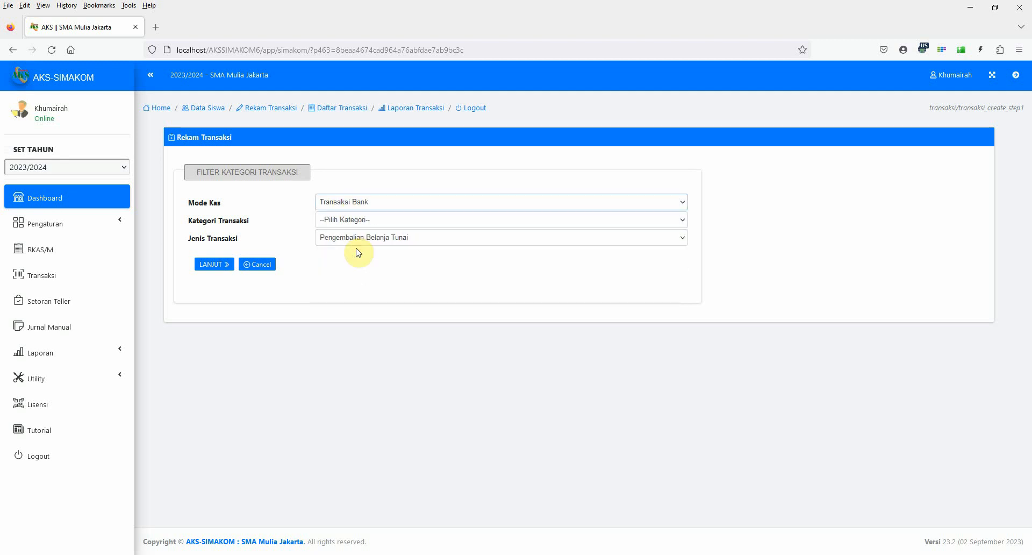
left_click(353, 220)
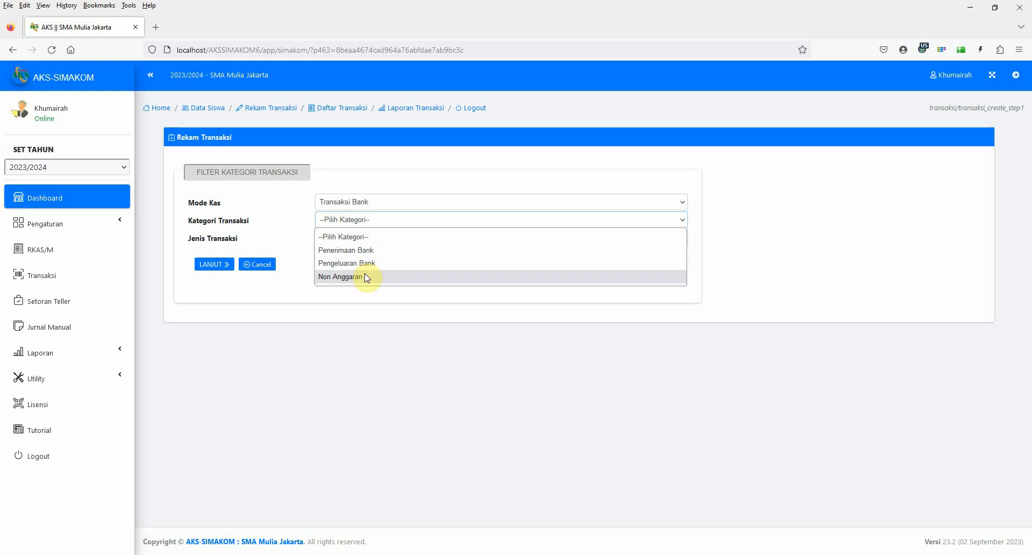
left_click(363, 251)
left_click(359, 237)
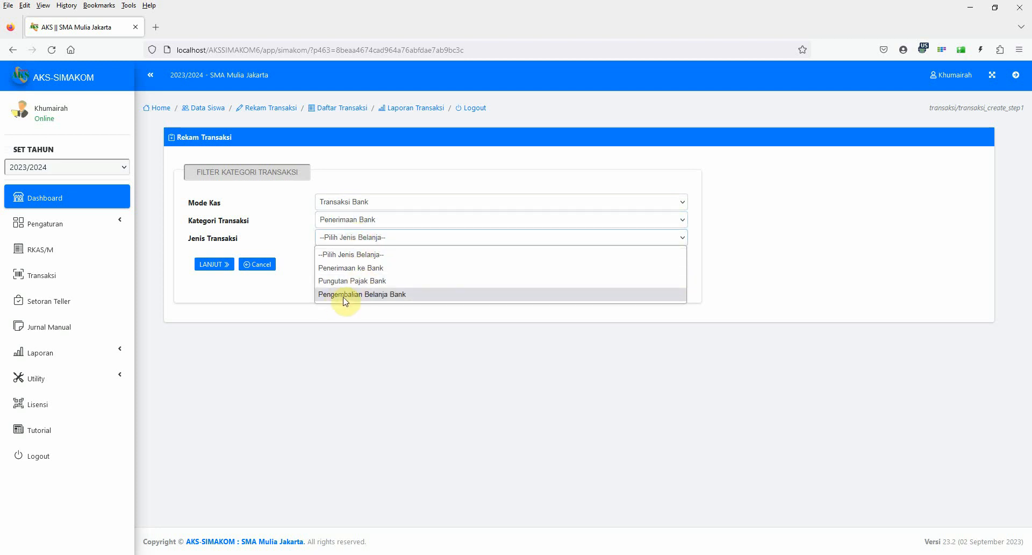
left_click(368, 184)
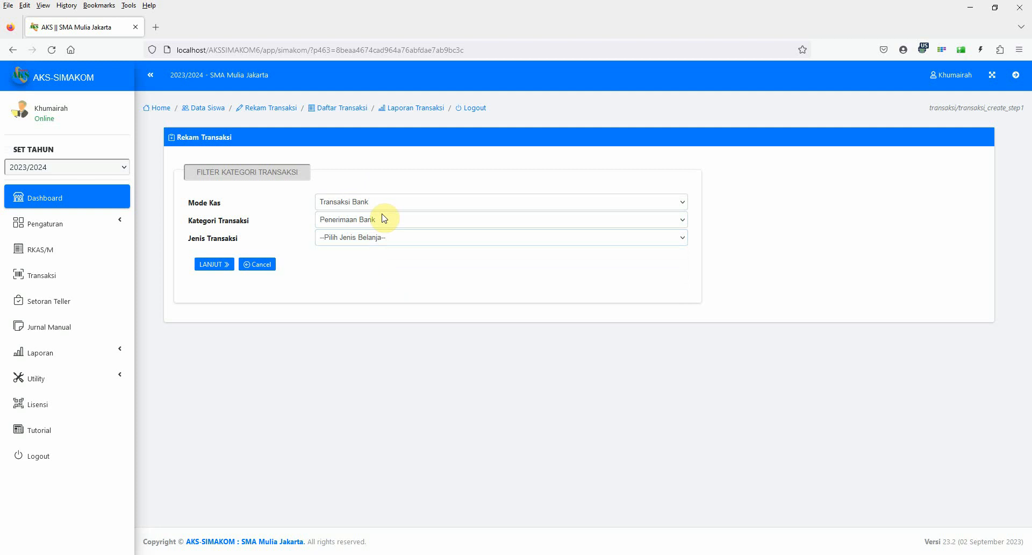
left_click(383, 220)
left_click(375, 207)
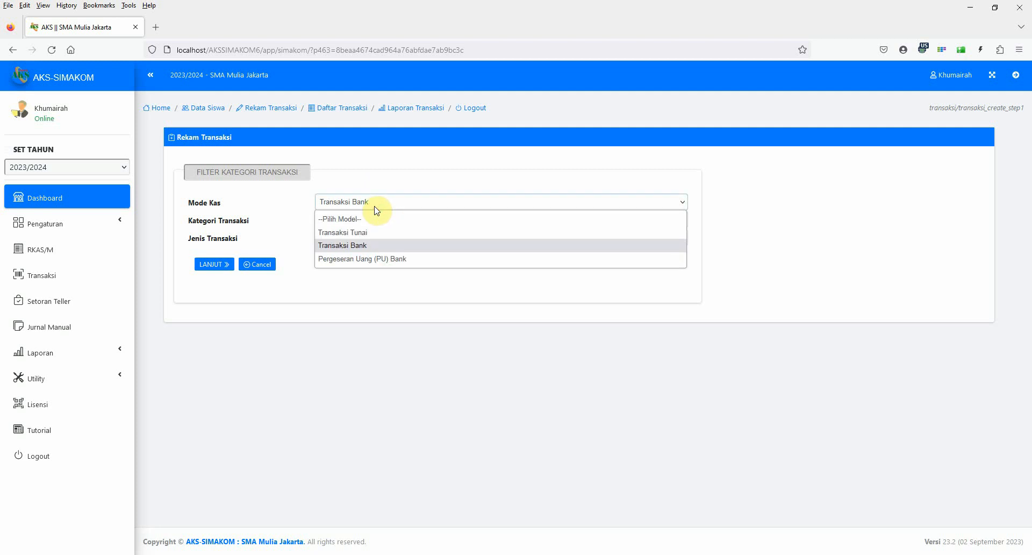
left_click(375, 206)
left_click(370, 219)
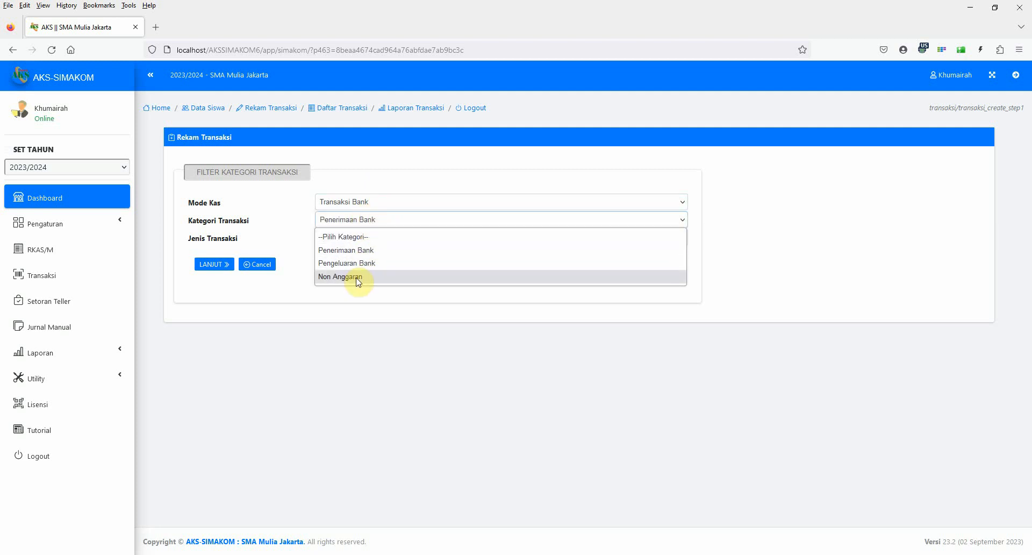
Set Mode Kas to Transaksi Tunai, category to Non Anggaran and transaction type to Penerimaan Hutang Pihak Ketiga Tunai.
left_click(357, 202)
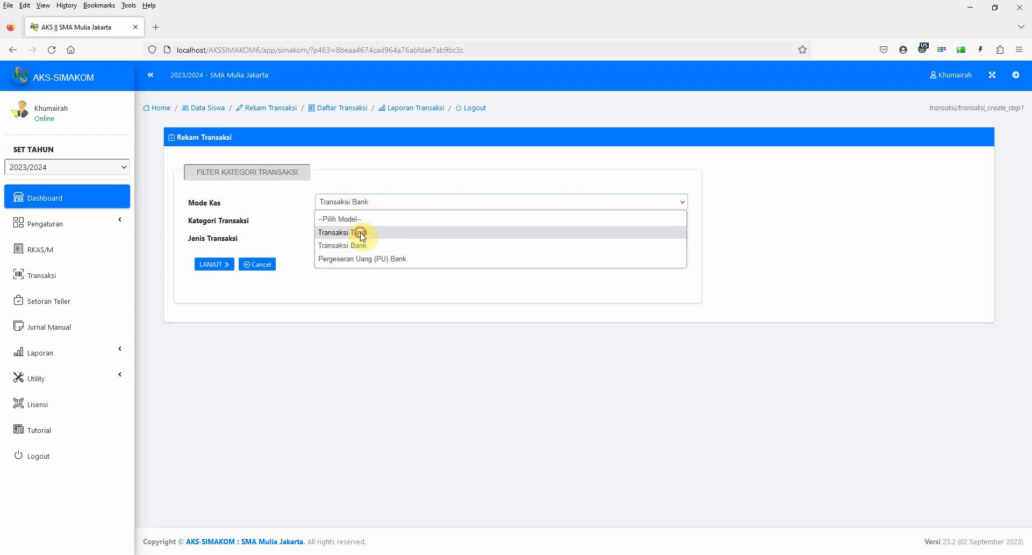
left_click(356, 228)
left_click(352, 220)
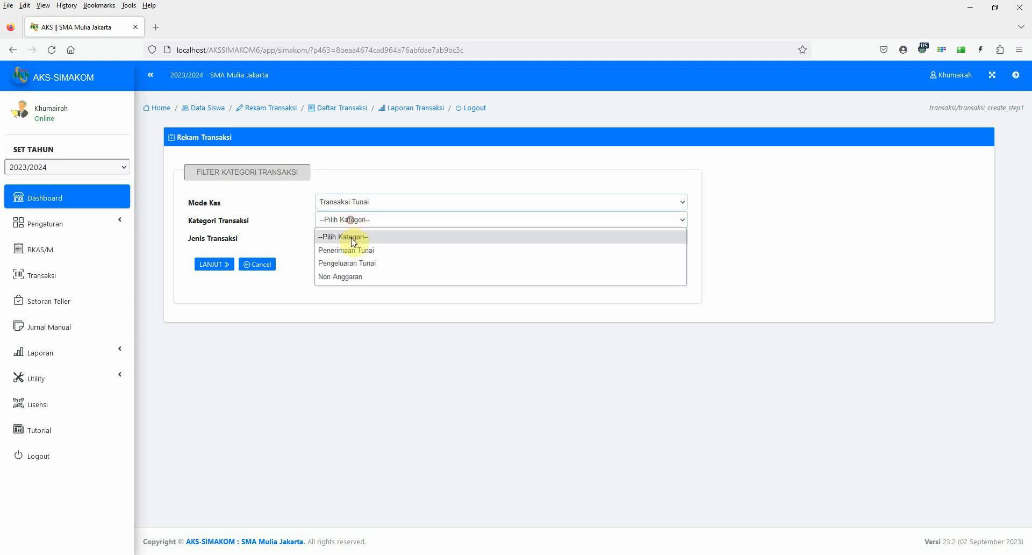
left_click(352, 278)
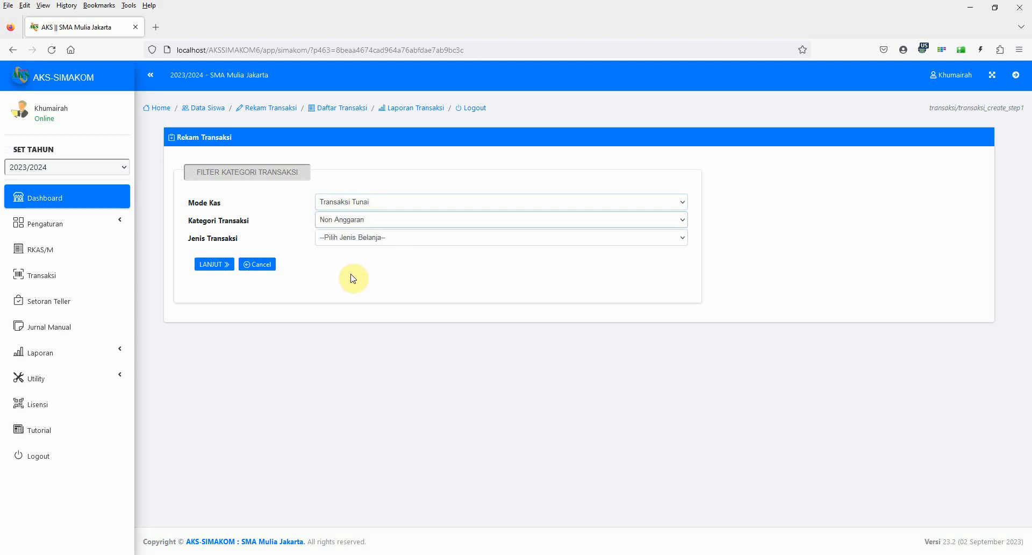
left_click(365, 242)
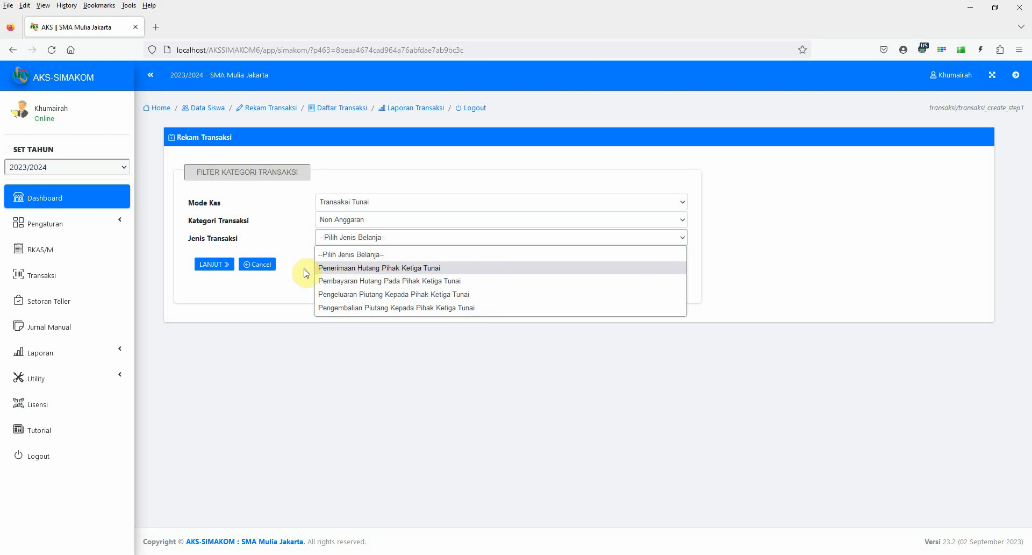
left_click(351, 268)
Set Mode Kas to Pergeseran Uang (PU) Bank.
left_click(361, 220)
left_click(362, 223)
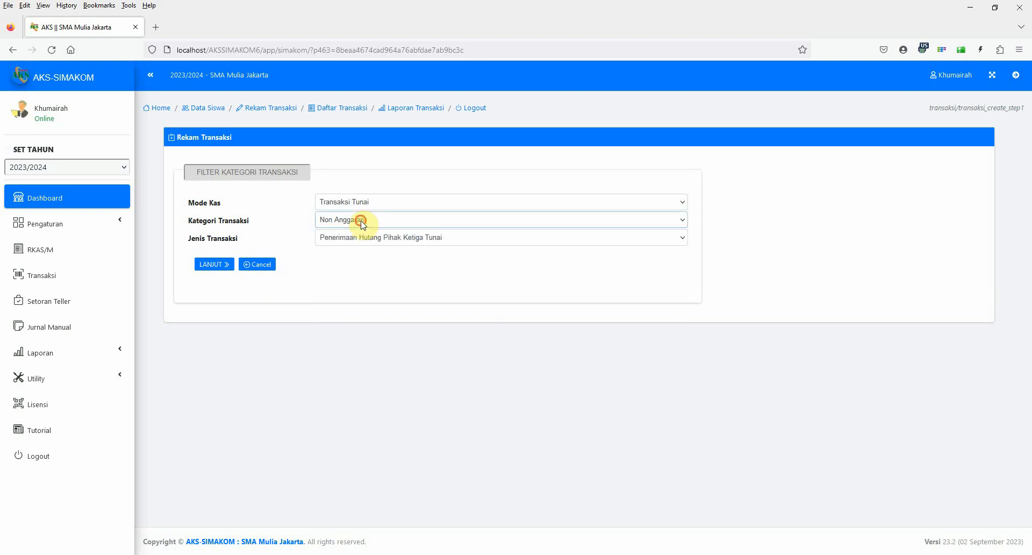
left_click(362, 203)
left_click(372, 260)
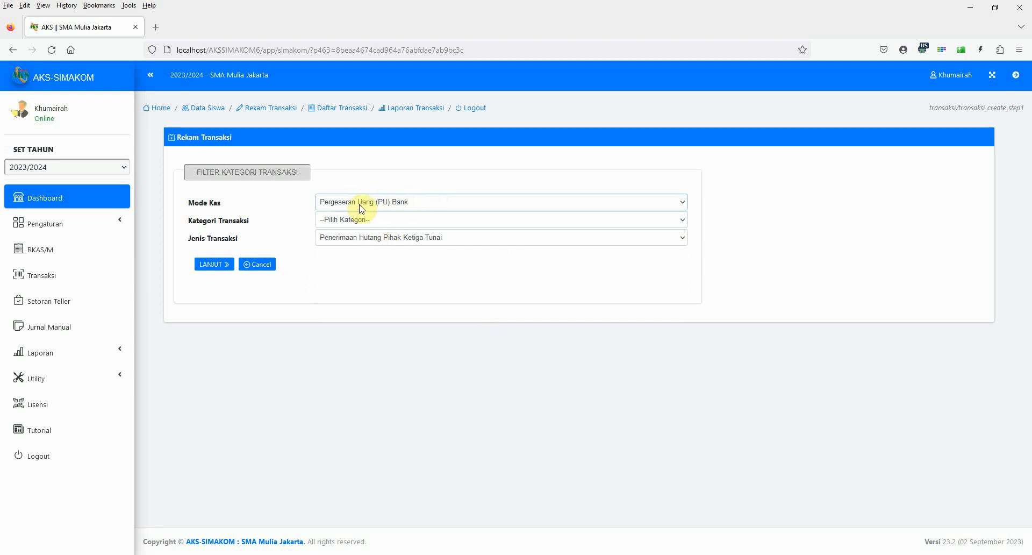
Set Kategori Transaksi to Pergeseran Uang (PU) Bank and Jenis Transaksi to Tarik Tunai.
left_click(393, 224)
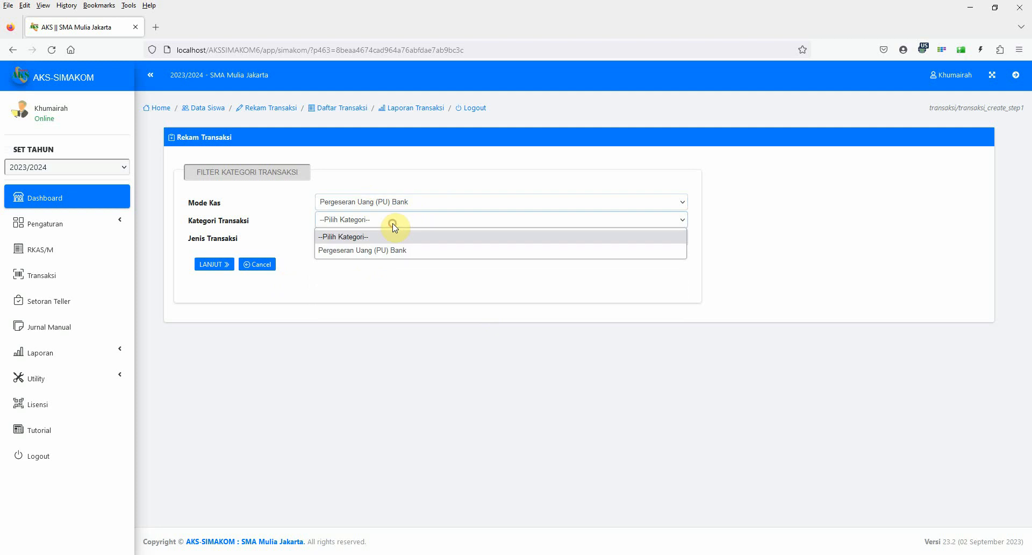
left_click(387, 250)
left_click(362, 237)
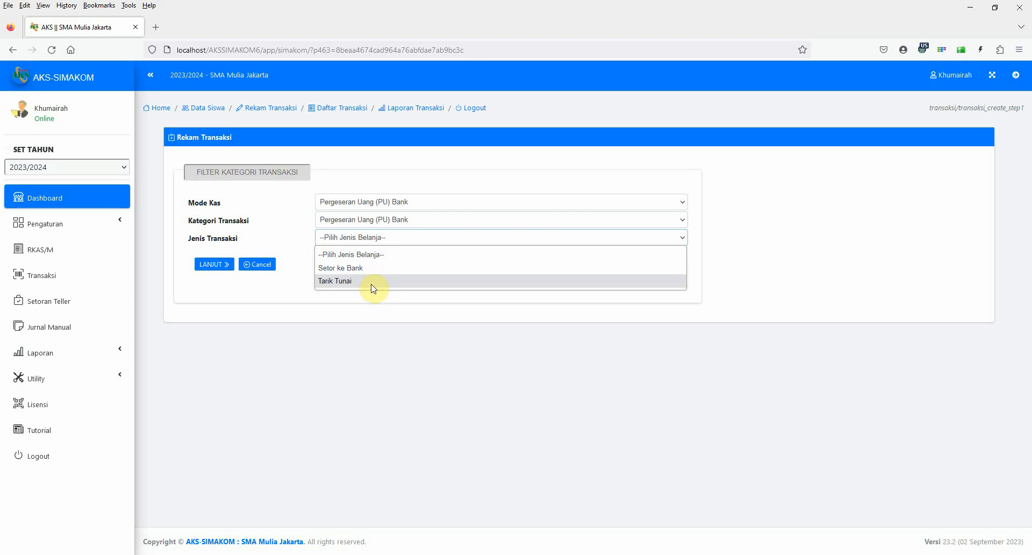
left_click(341, 282)
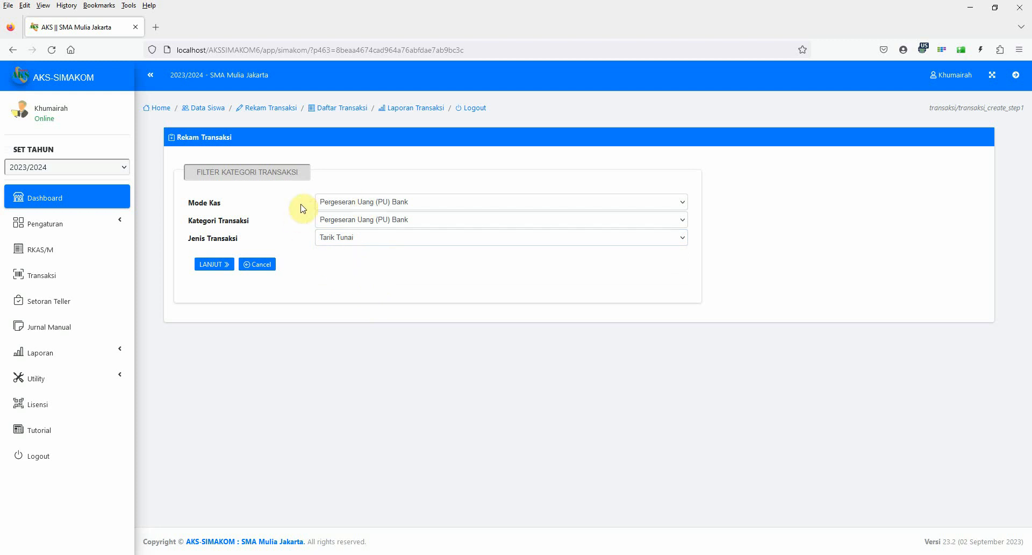
Set Mode Kas to Transaksi Tunai, category to Penerimaan Tunai and type to Penerimaan ke Tunai, and continue to the transaction data form.
left_click(355, 206)
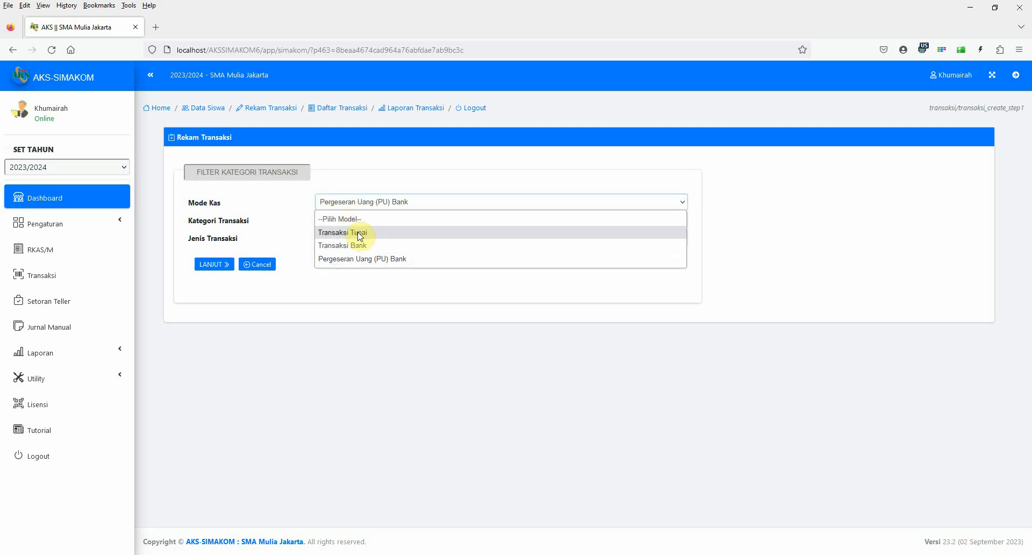
left_click(357, 232)
left_click(362, 224)
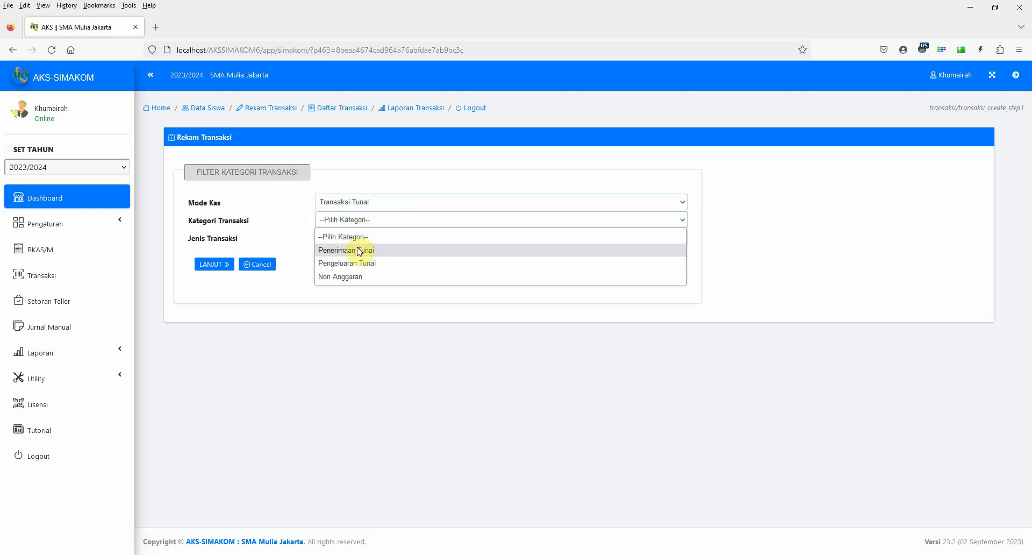
left_click(358, 251)
left_click(349, 239)
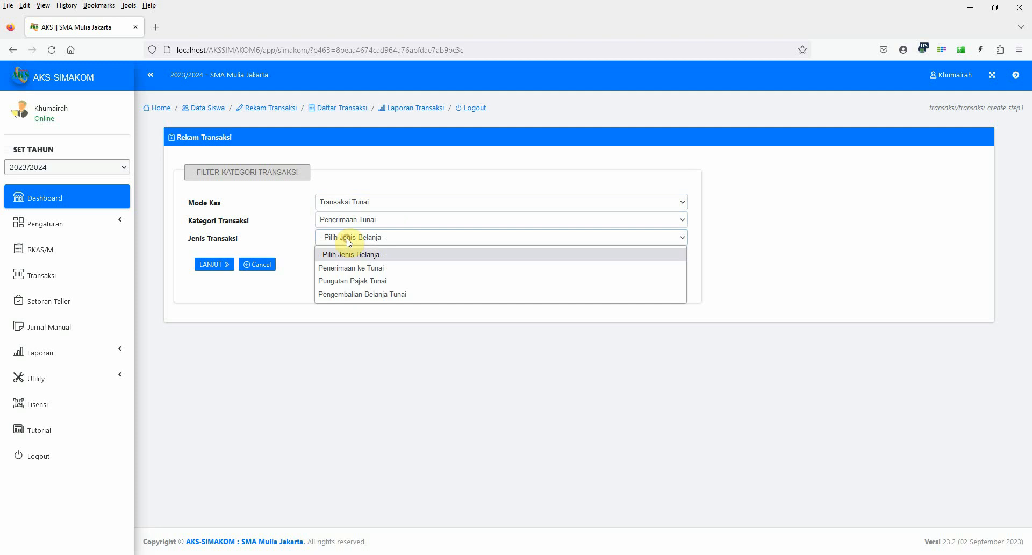
left_click(354, 268)
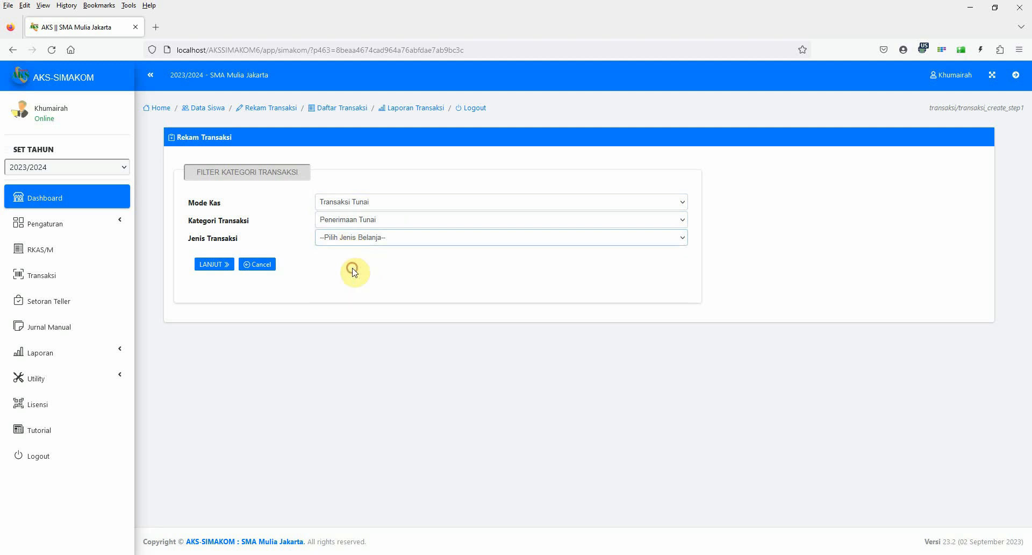
left_click(214, 264)
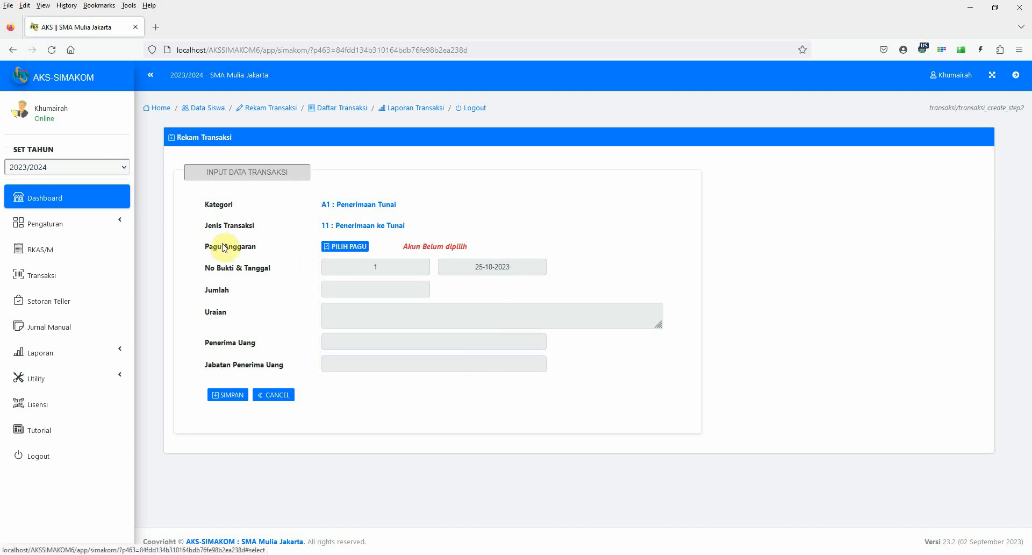
Choose the budget item 100102.1 - SOP as the transaction's Pagu Anggaran.
left_click(345, 248)
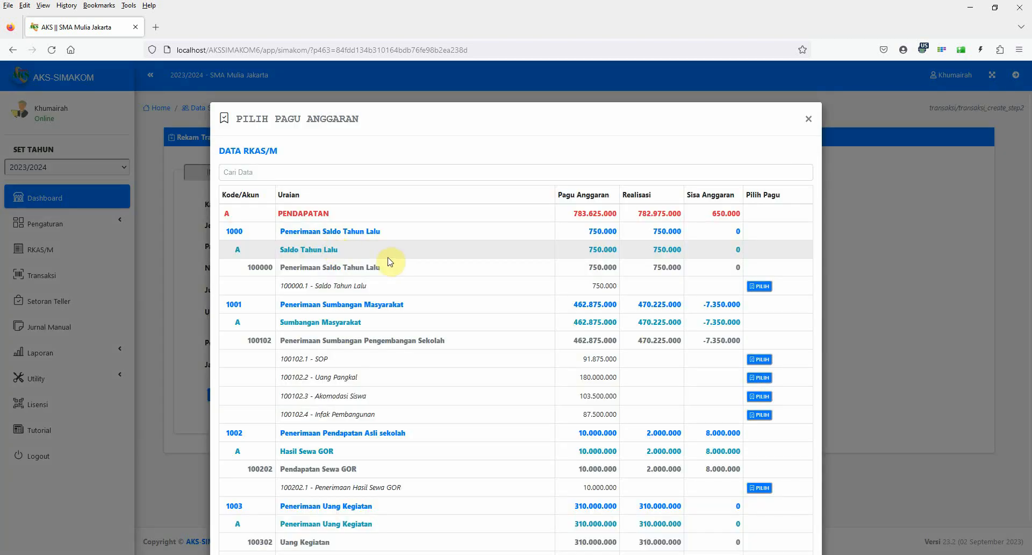
scroll(463, 351, "down", 2)
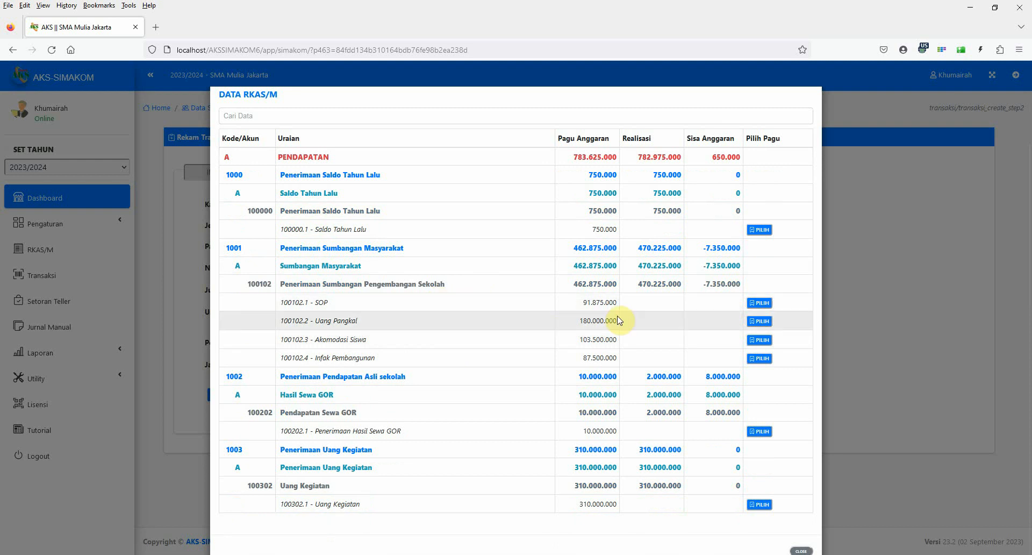
left_click(759, 303)
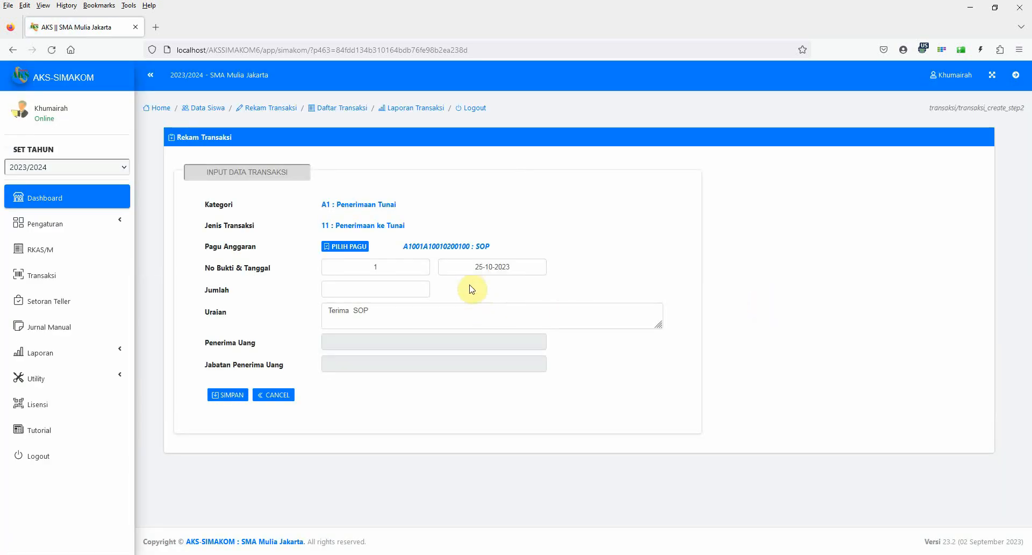
Set the SOP receipt's transaction date to 25-07-2023.
left_click(467, 268)
left_click(449, 290)
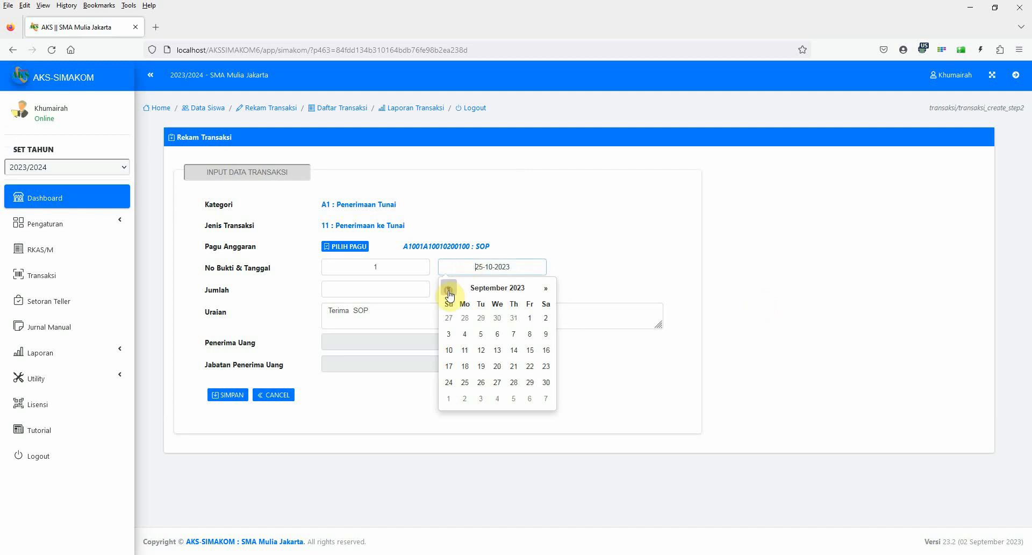
left_click(450, 291)
left_click(449, 290)
left_click(482, 382)
Enter 10000000 as Jumlah, complete the Uraian as "Terima SOP Kelas 10", and save the transaction.
left_click(340, 290)
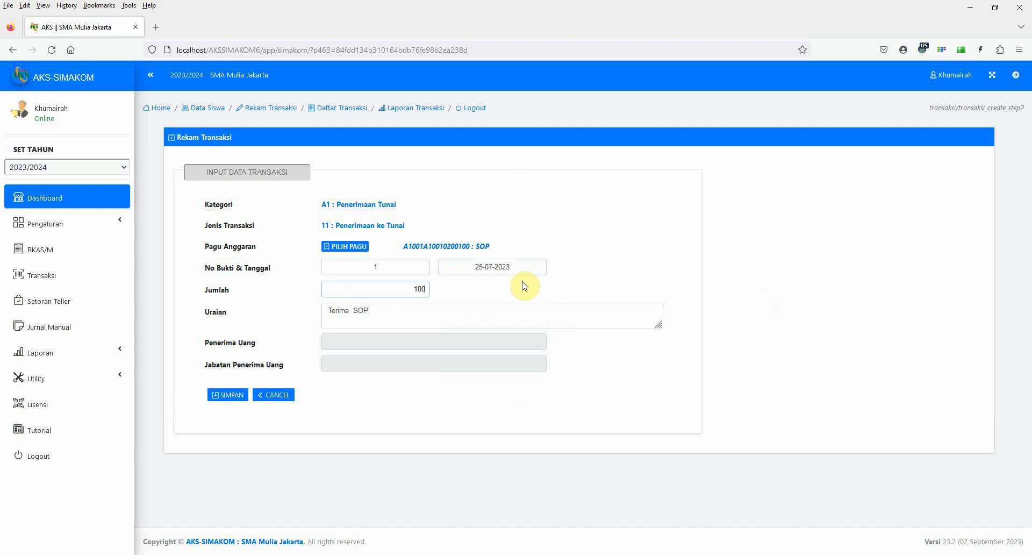
left_click(386, 307)
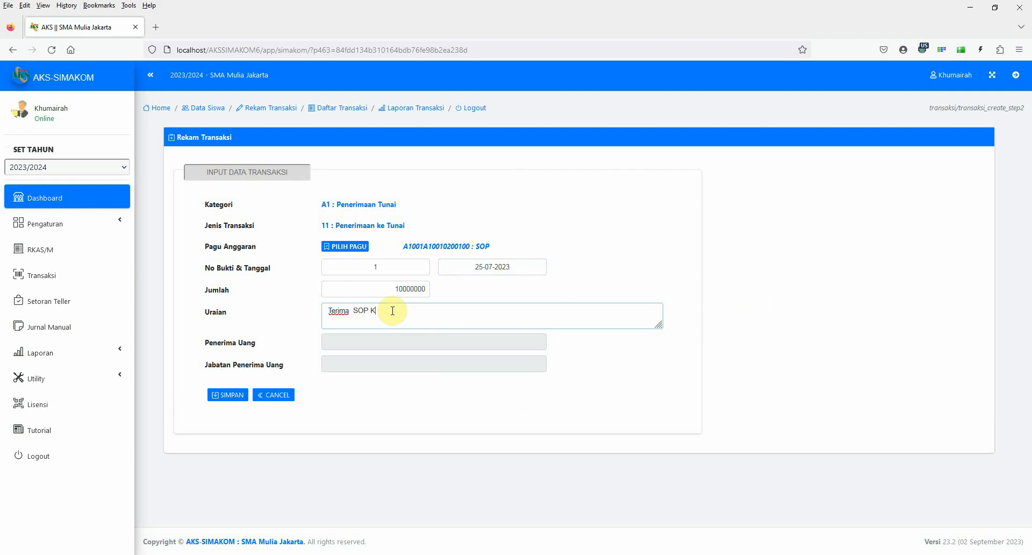
left_click(362, 266)
left_click_drag(362, 265, 398, 267)
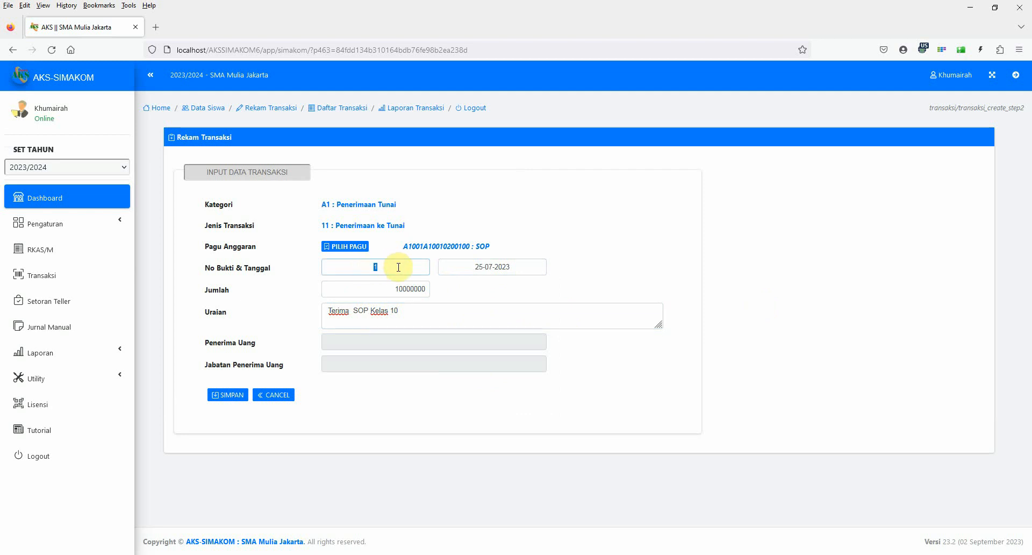
left_click(358, 266)
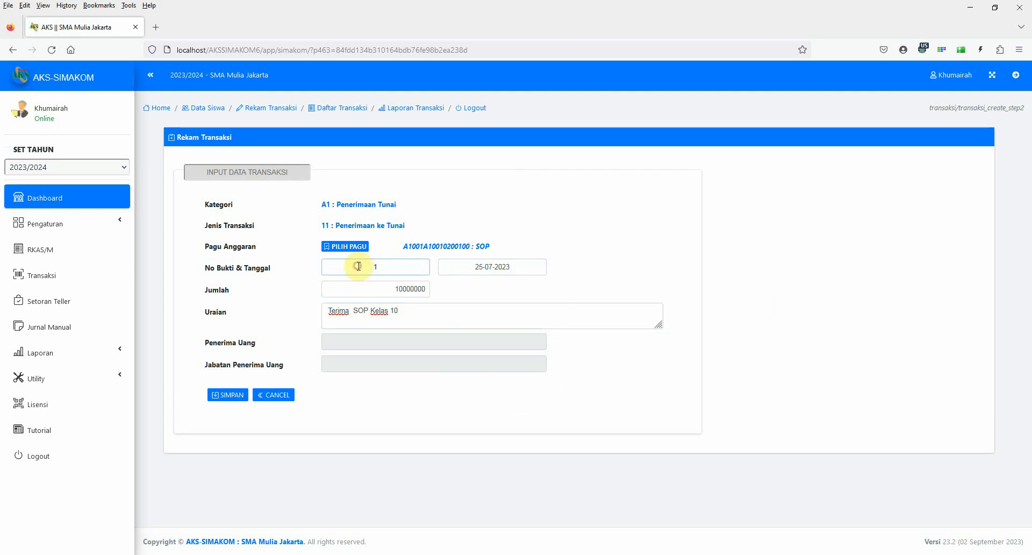
left_click(416, 266)
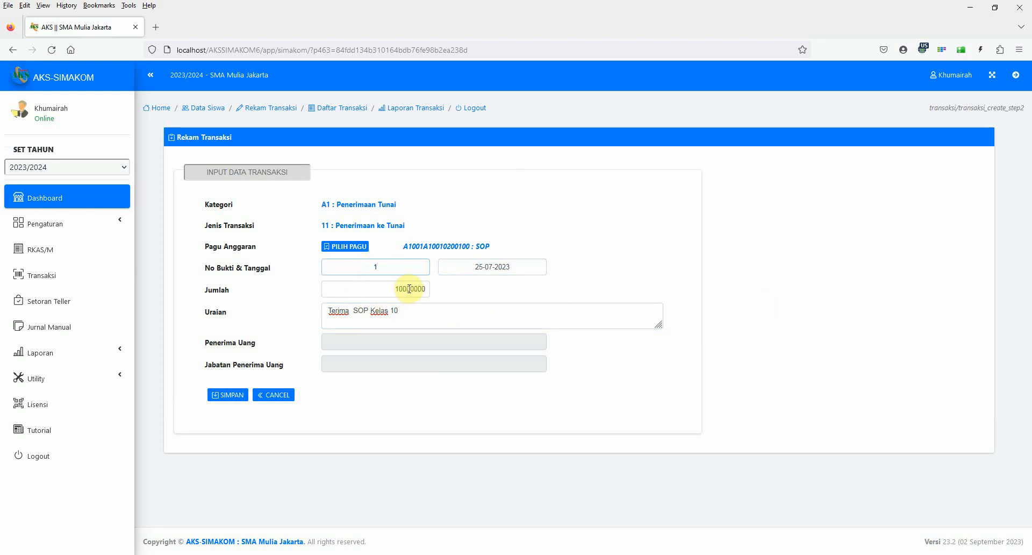
left_click(409, 289)
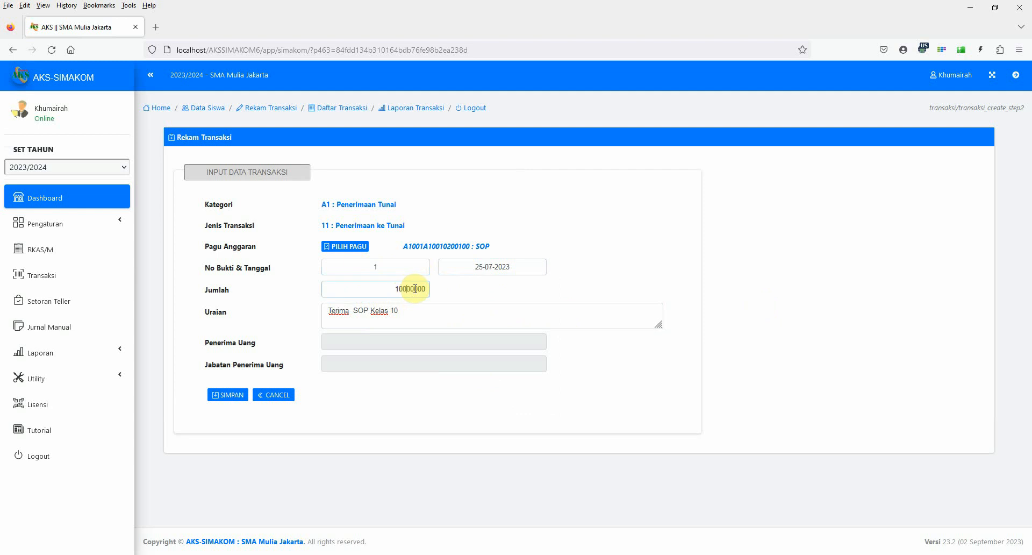
left_click(220, 396)
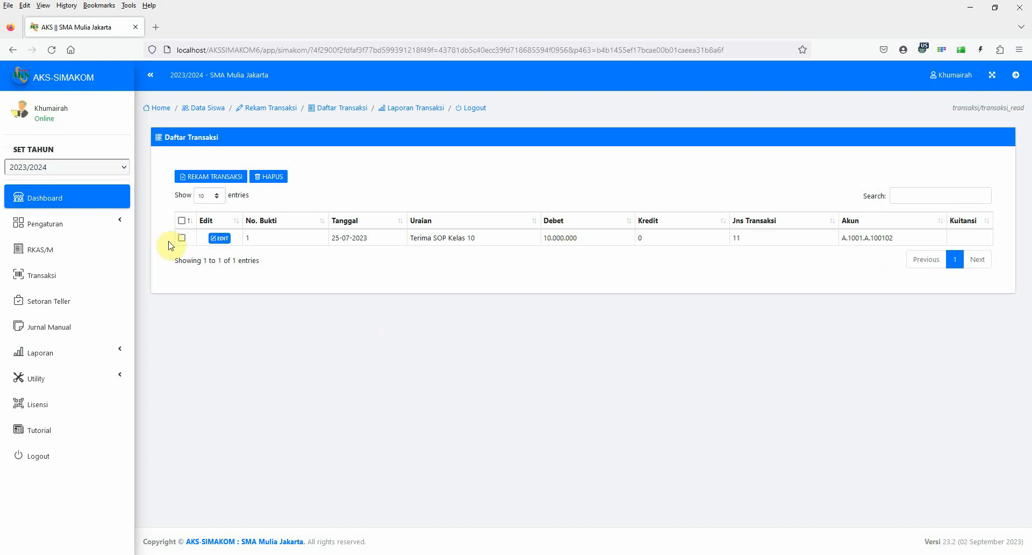
Start another transaction with mode Transaksi Tunai, category Penerimaan Tunai and type Penerimaan ke Tunai, and continue to its data form.
left_click(209, 176)
left_click(369, 204)
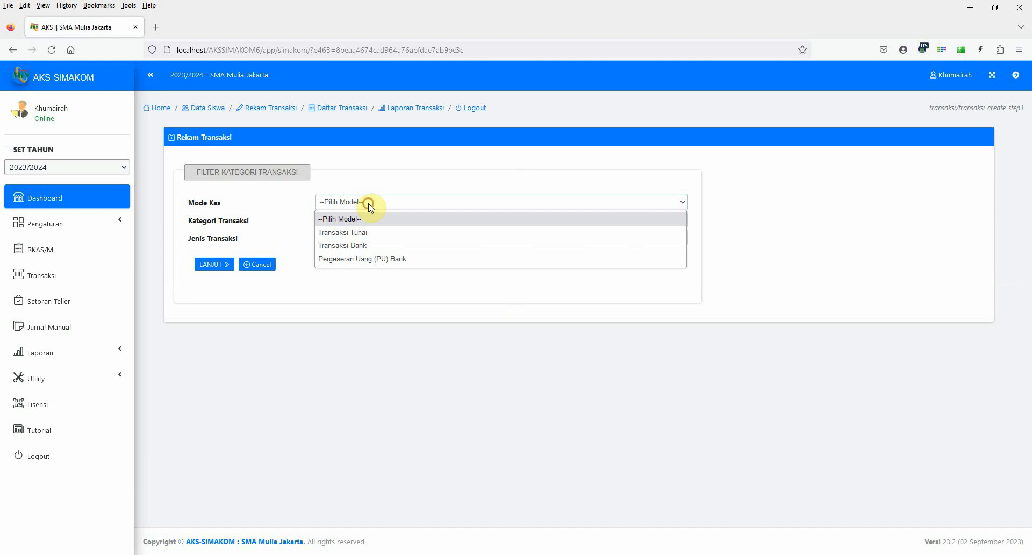
left_click(352, 233)
left_click(347, 226)
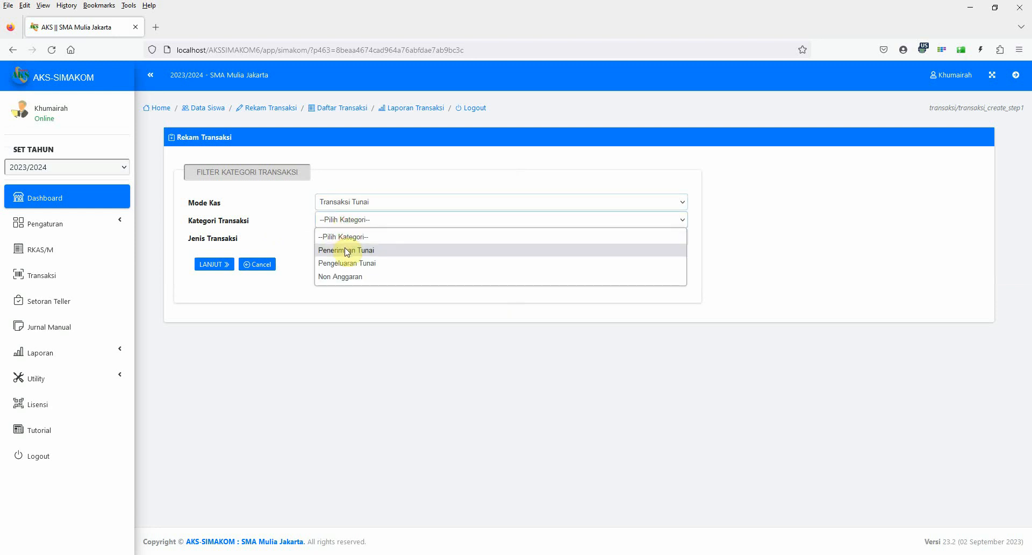
left_click(345, 249)
left_click(344, 242)
left_click(346, 267)
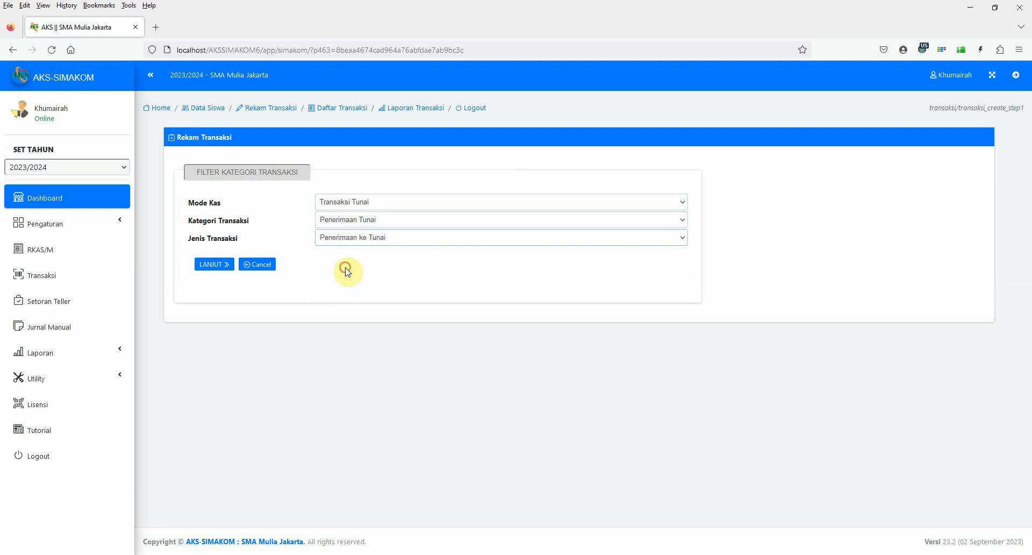
left_click(206, 266)
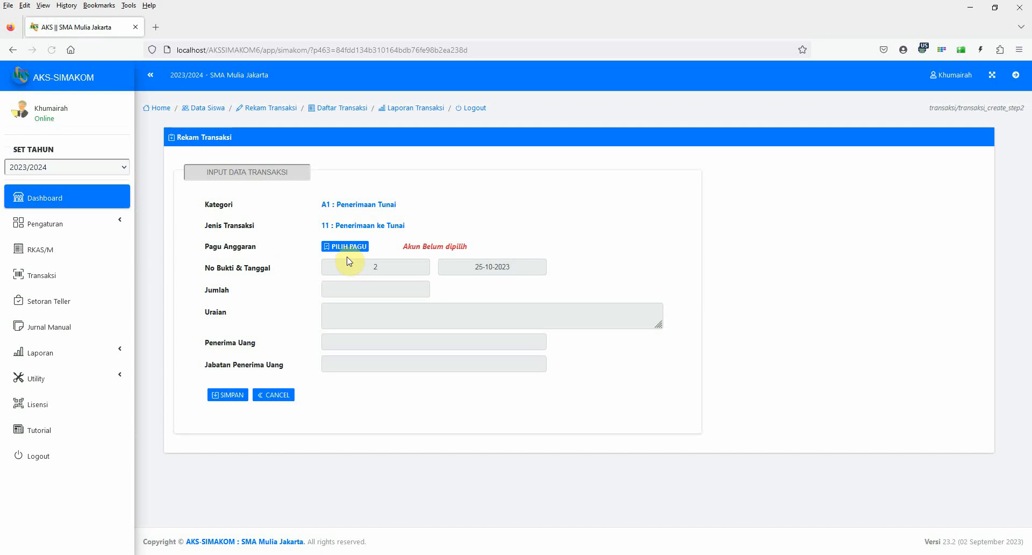
Choose the budget item 100302.1 - Uang Kegiatan as the new transaction's Pagu Anggaran.
left_click(346, 247)
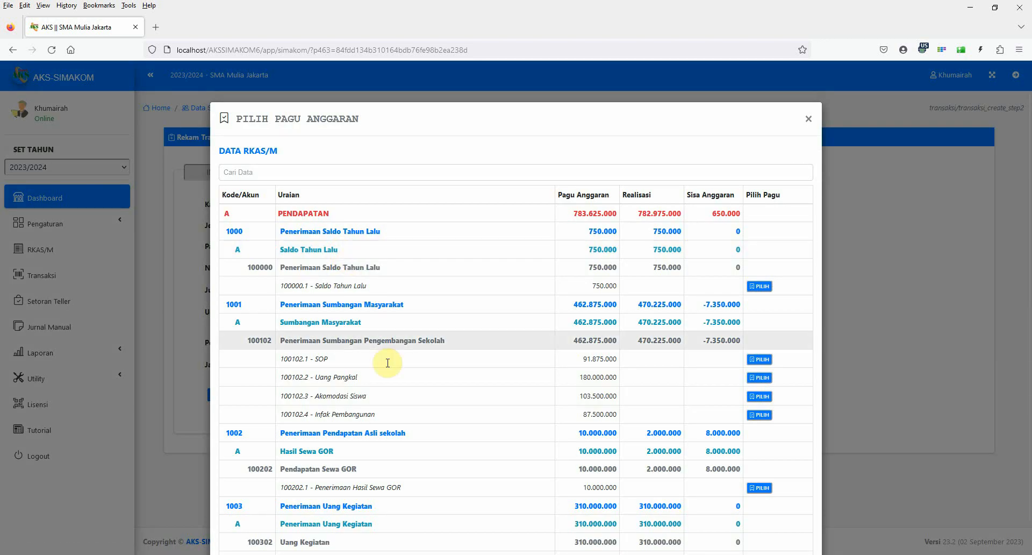
scroll(471, 467, "down", 2)
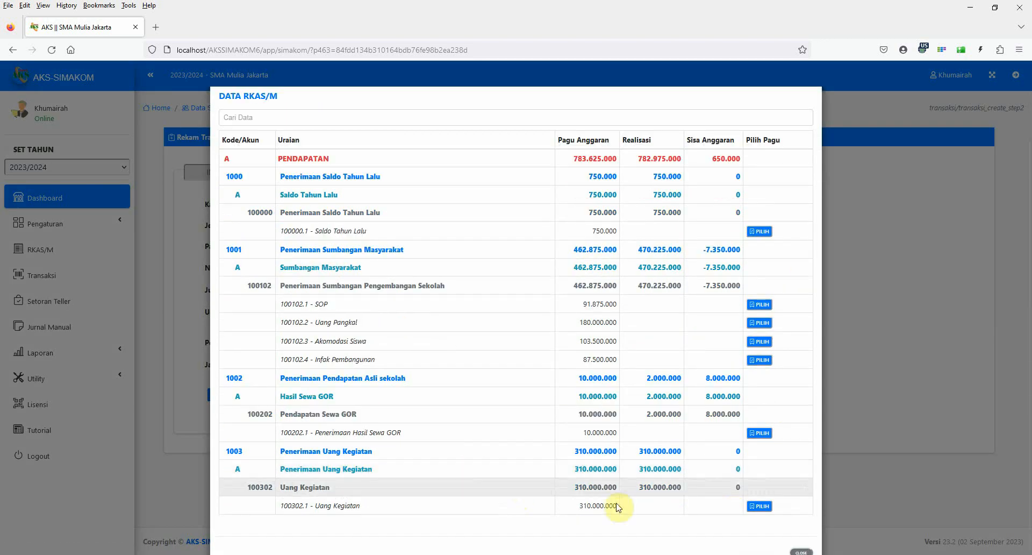
left_click(760, 506)
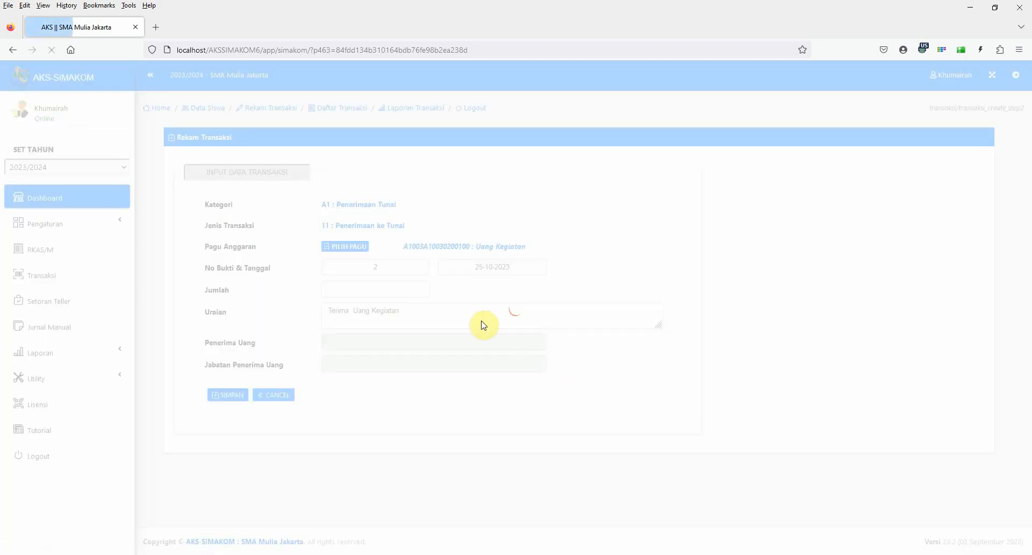
Set the Uang Kegiatan receipt's transaction date to 26-07-2023.
left_click(472, 265)
left_click(449, 288)
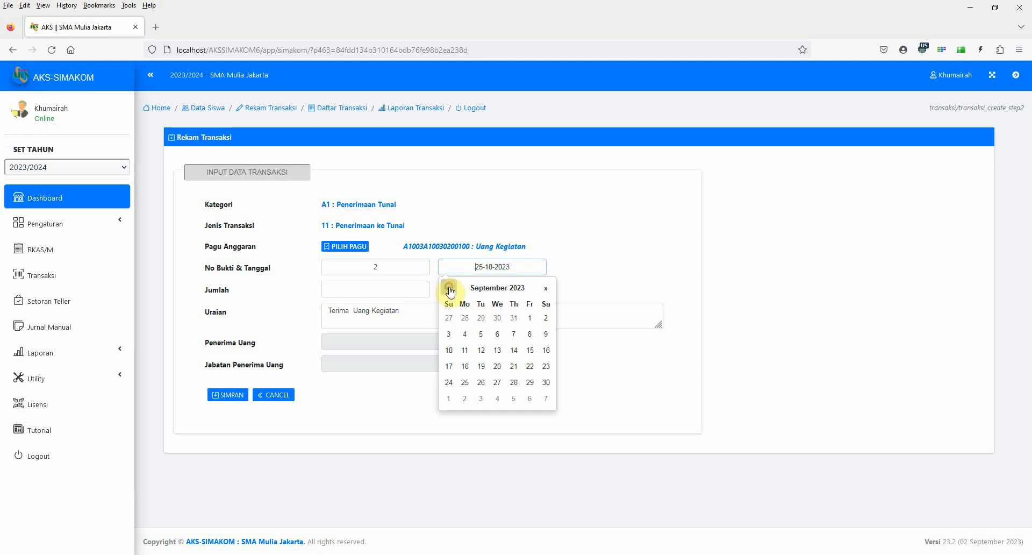
left_click(449, 288)
left_click(450, 289)
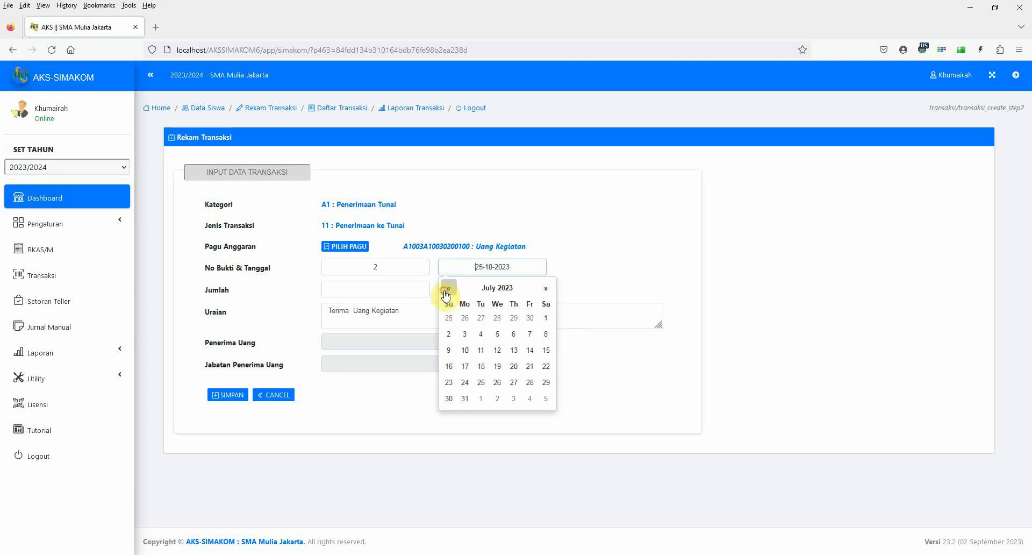
left_click(496, 383)
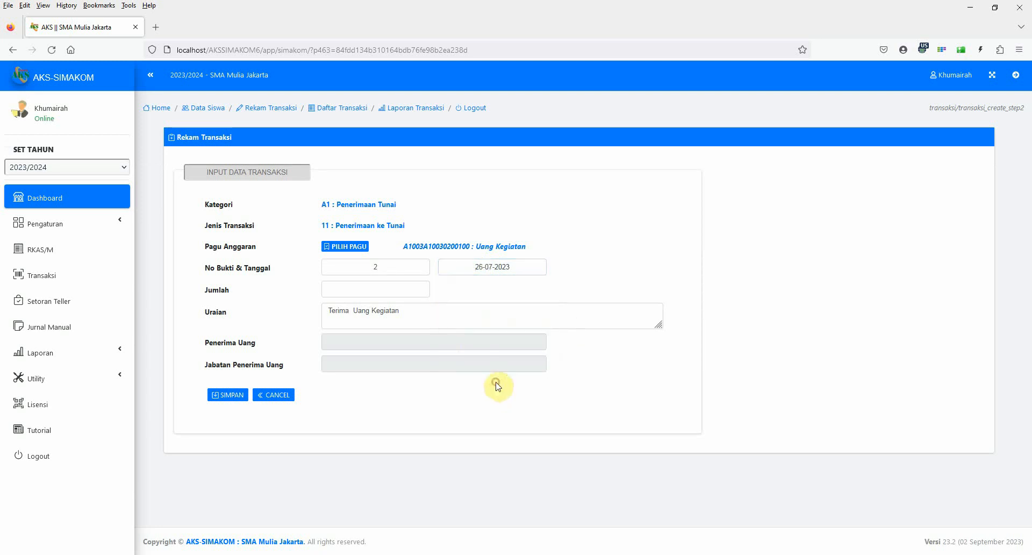
Complete the Uraian as "Terima Uang Kegiatan Kelas 10", enter 75000000 as Jumlah, and save the transaction.
left_click(413, 292)
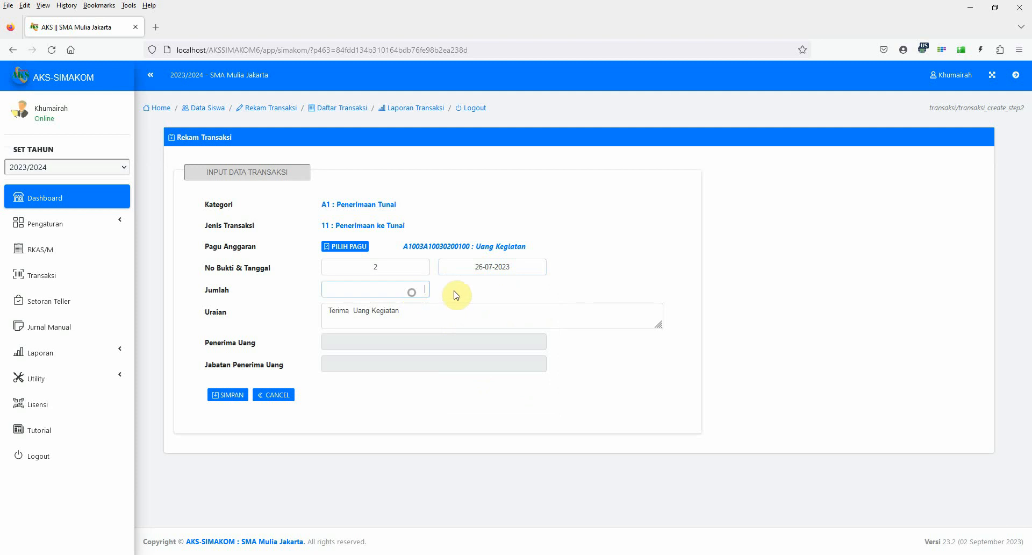
left_click(414, 314)
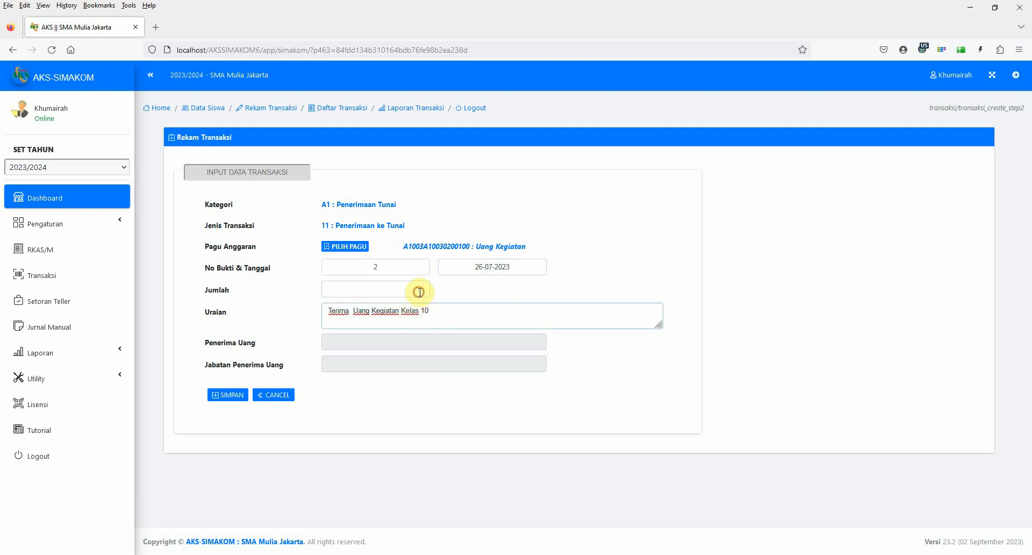
left_click(419, 290)
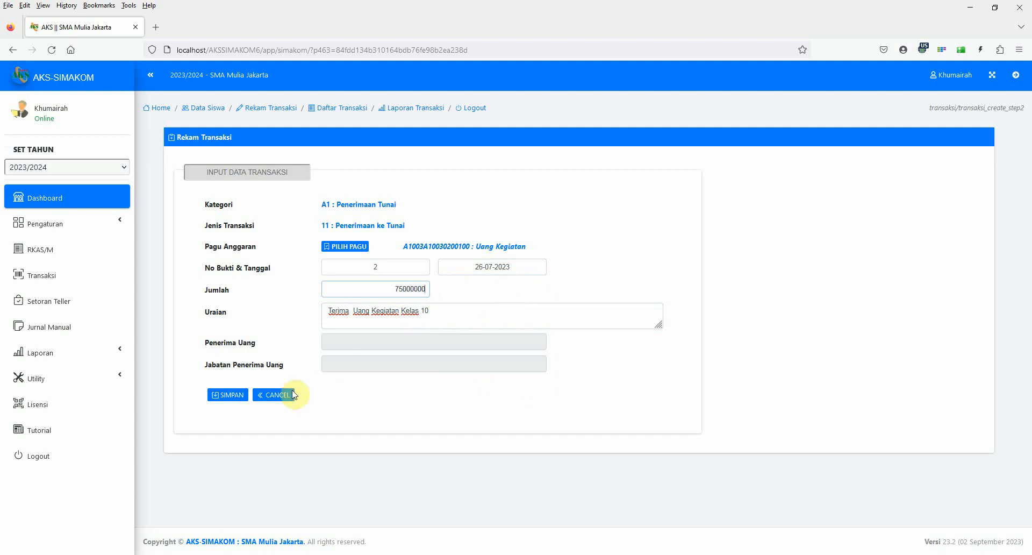
left_click(232, 397)
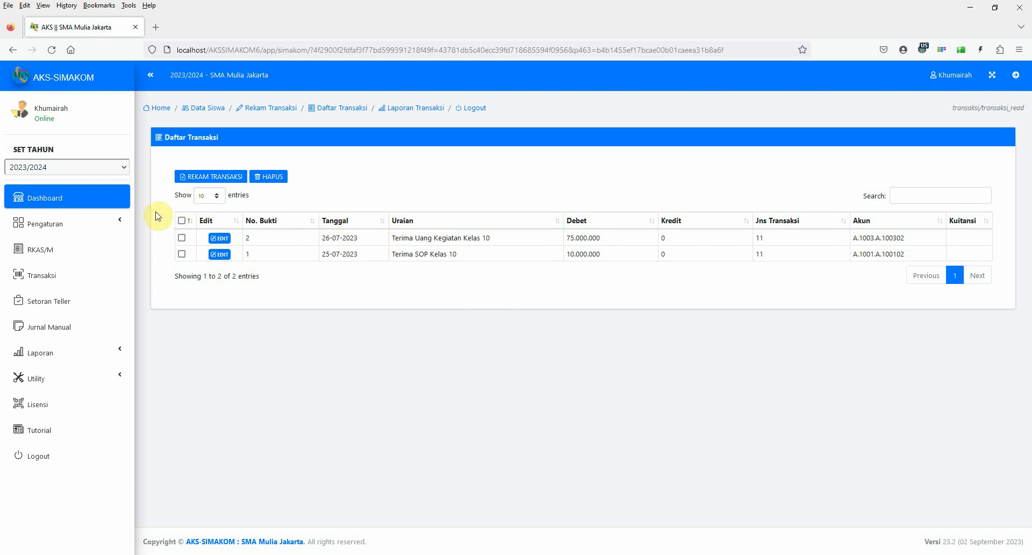
Start a new transaction with mode Transaksi Tunai, category Pengeluaran Tunai and type Belanja Tunai, and continue to its data form.
left_click(213, 181)
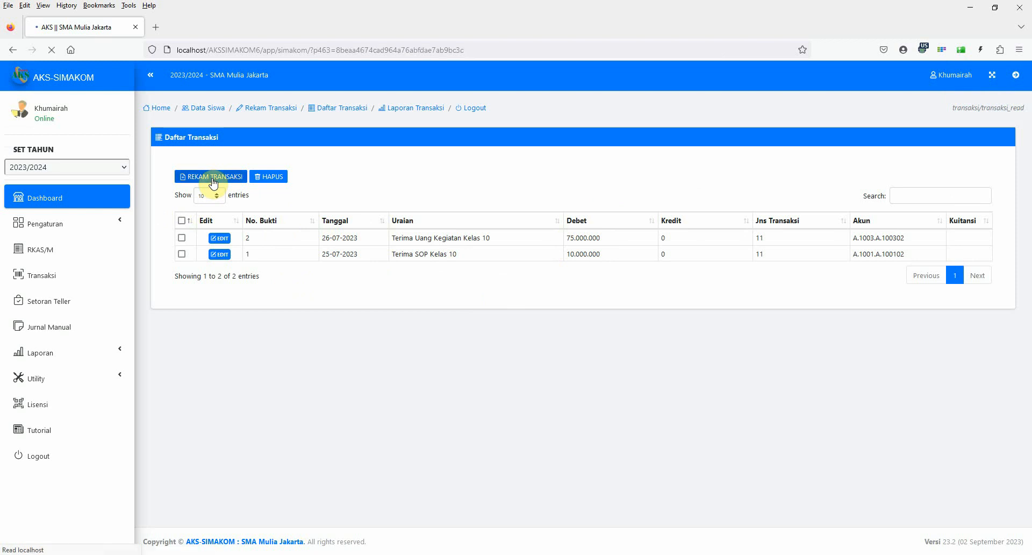
left_click(356, 205)
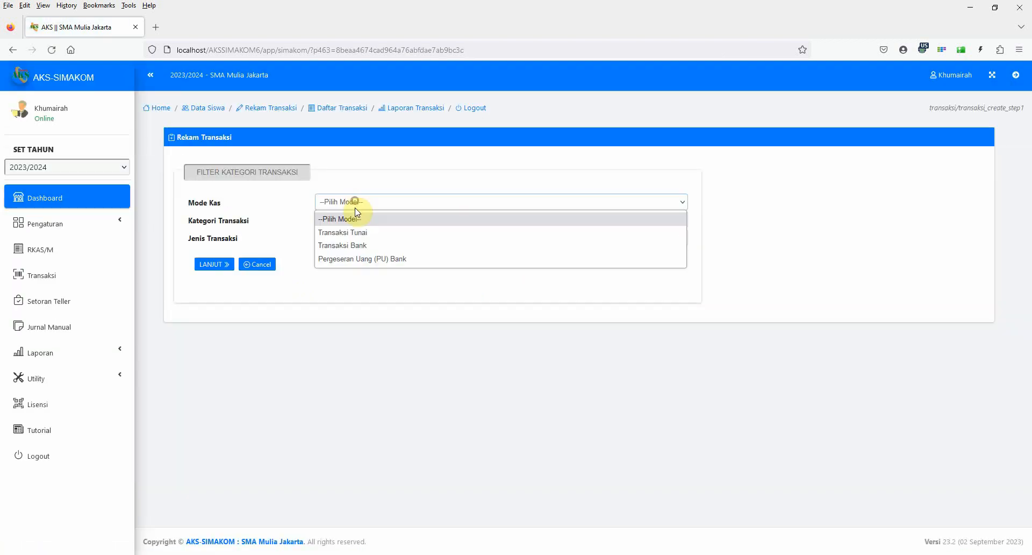
left_click(359, 231)
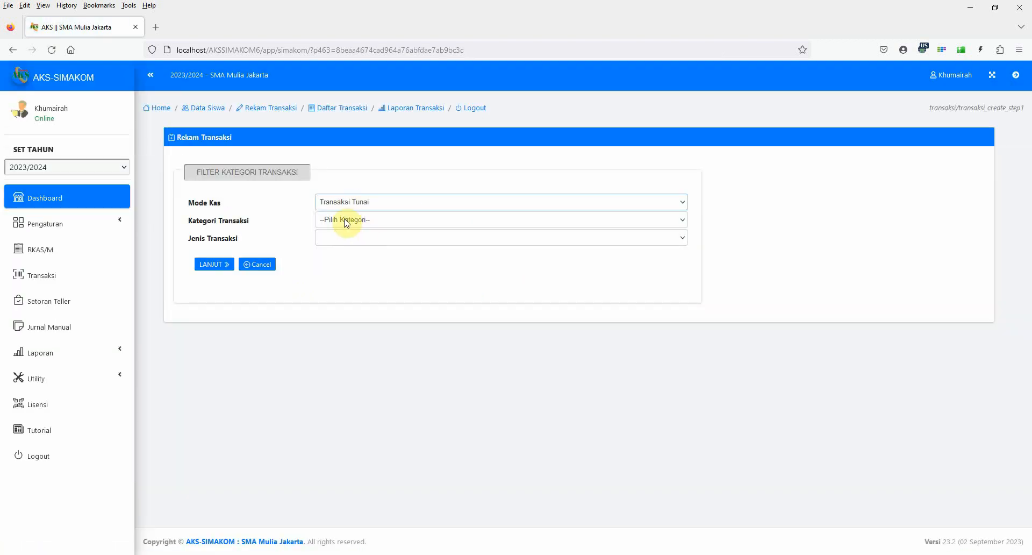
left_click(347, 220)
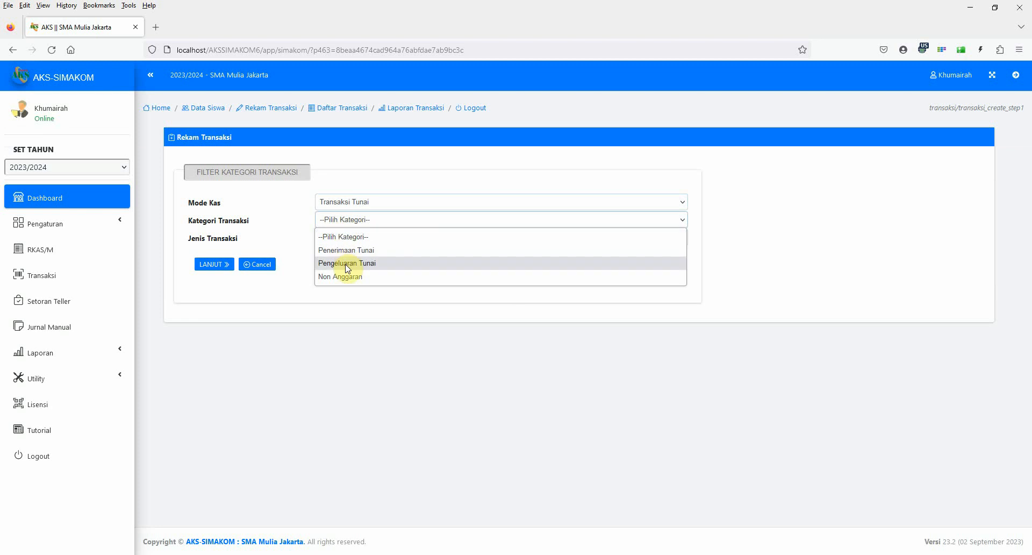
left_click(348, 263)
left_click(343, 239)
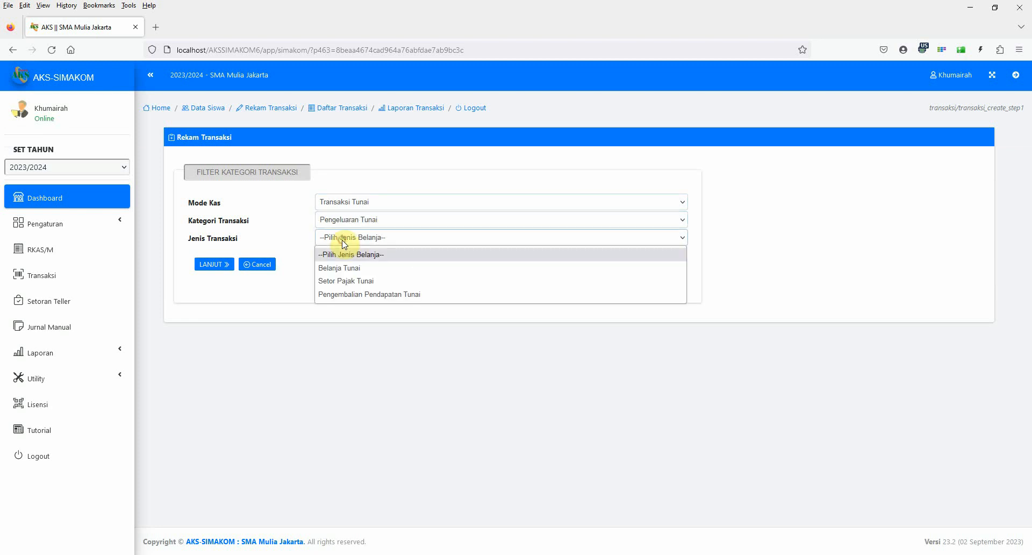
left_click(343, 269)
left_click(212, 265)
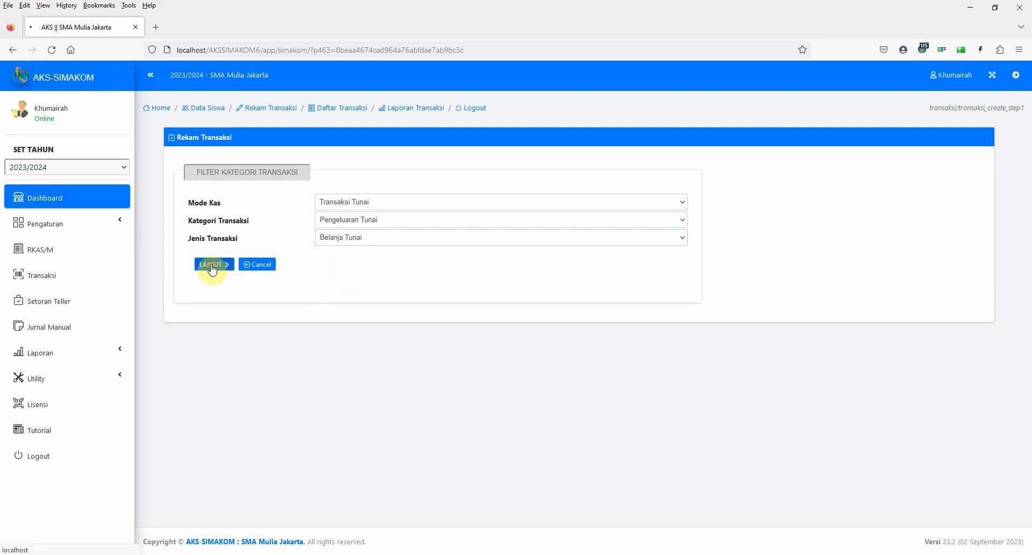
Choose 200302.1 - Konsumsi Kegiatan [50 Orang x 3 hari] under Kegiatan Workshop KTSP as the expense's Pagu Anggaran.
left_click(357, 246)
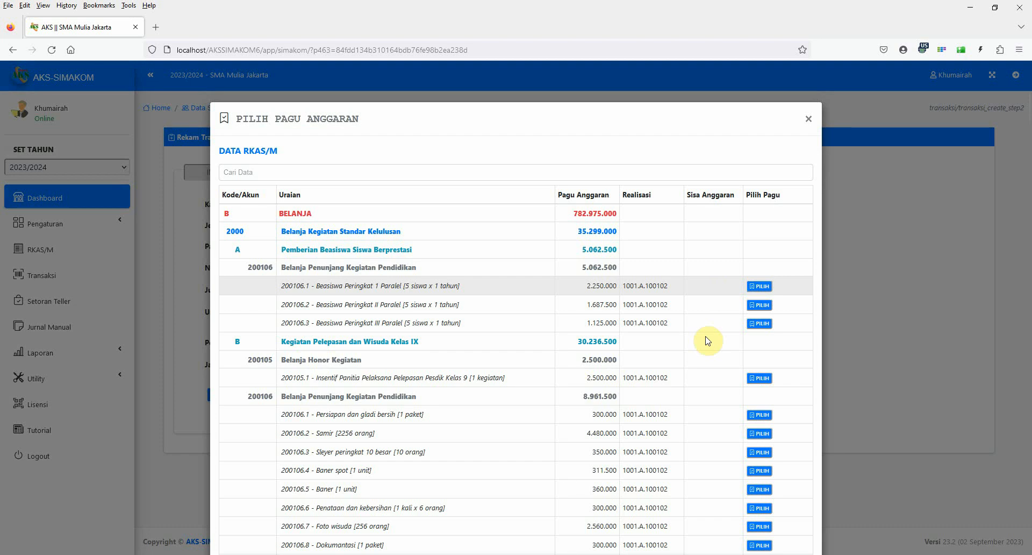
scroll(692, 422, "down", 3)
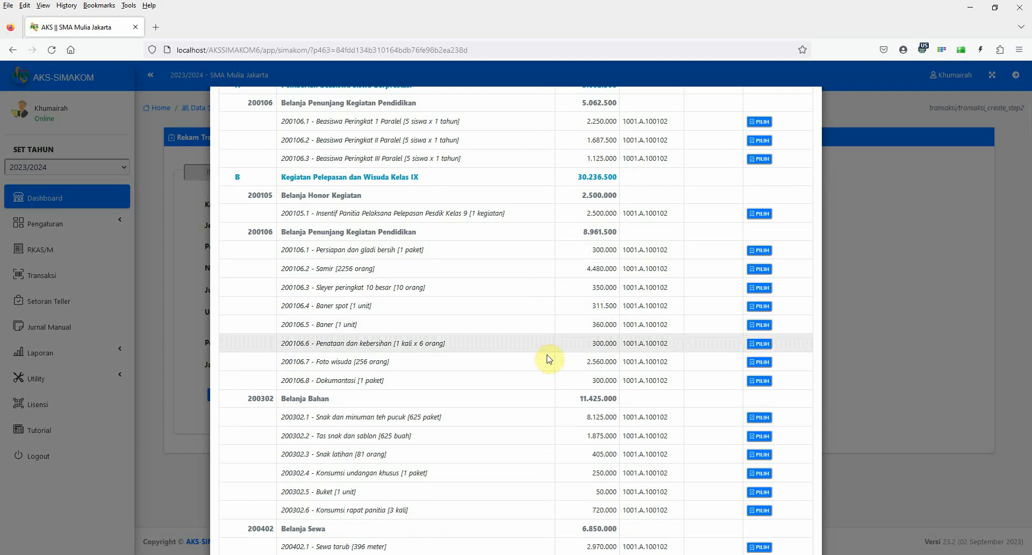
scroll(537, 419, "down", 3)
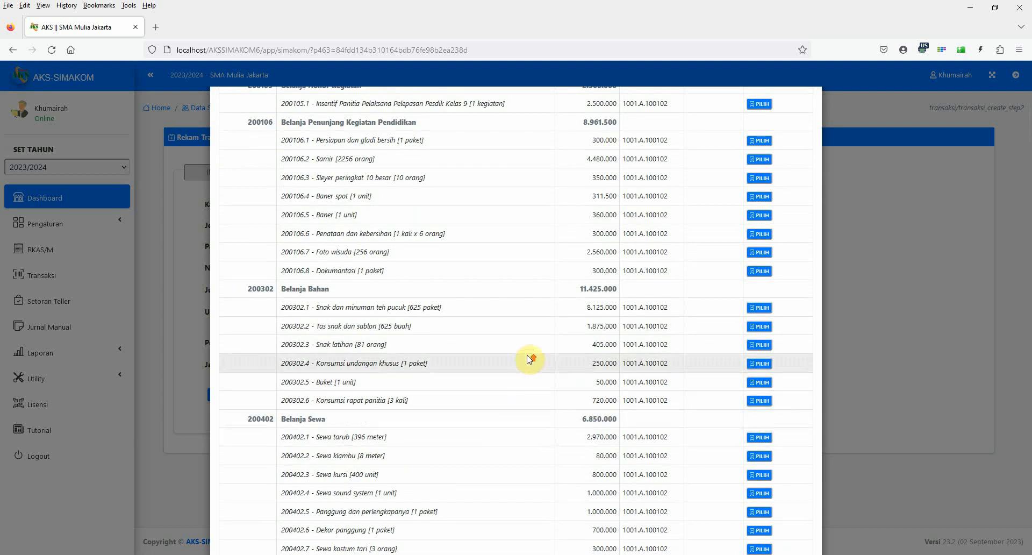
scroll(532, 410, "down", 9)
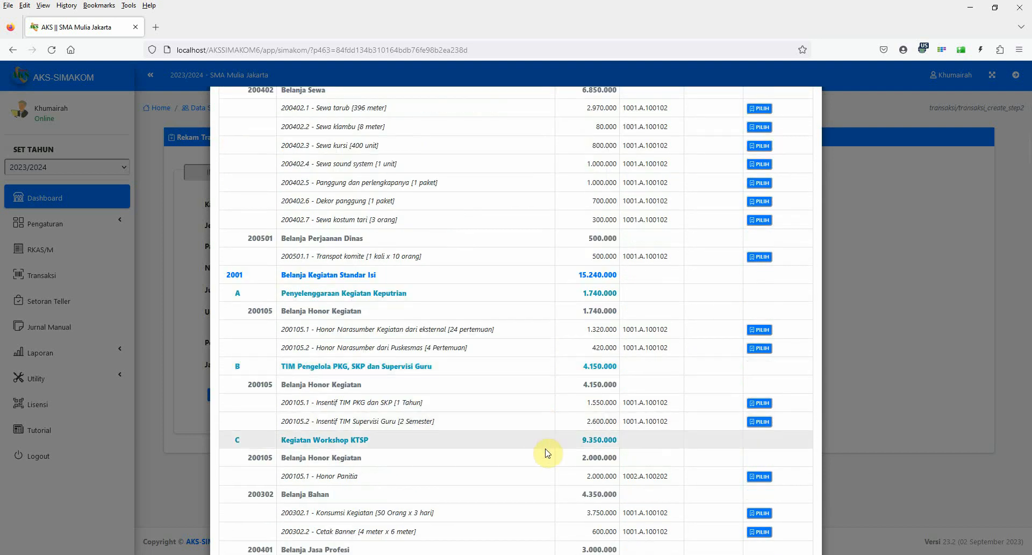
scroll(547, 454, "down", 3)
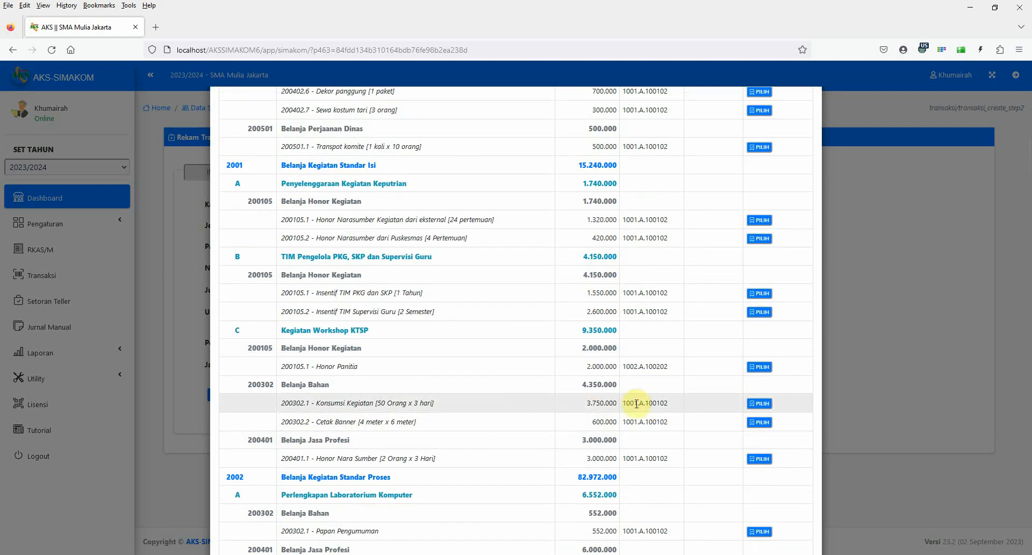
left_click(759, 404)
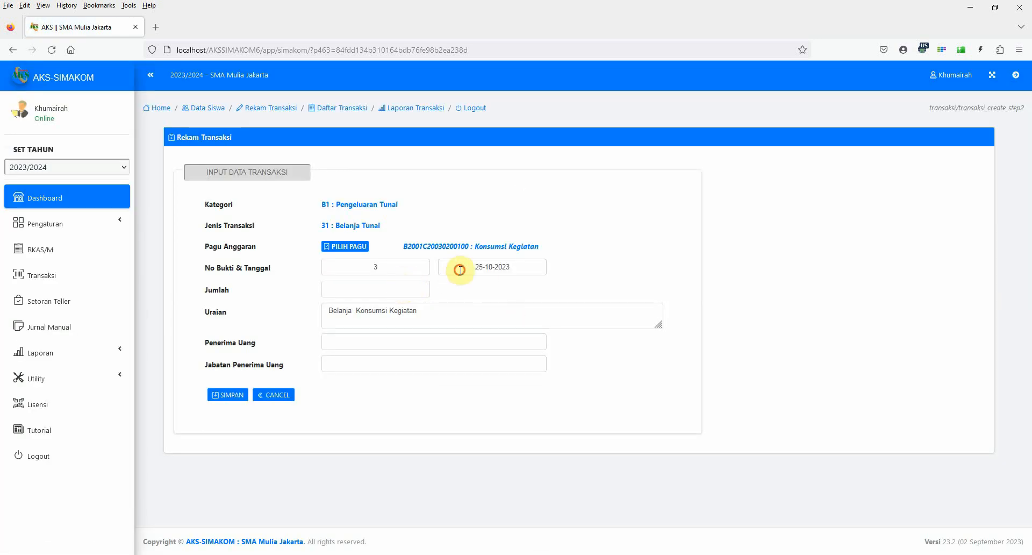
Set the Konsumsi Kegiatan expense's transaction date to 27-07-2023.
left_click(459, 266)
left_click(444, 290)
left_click(444, 291)
left_click(445, 290)
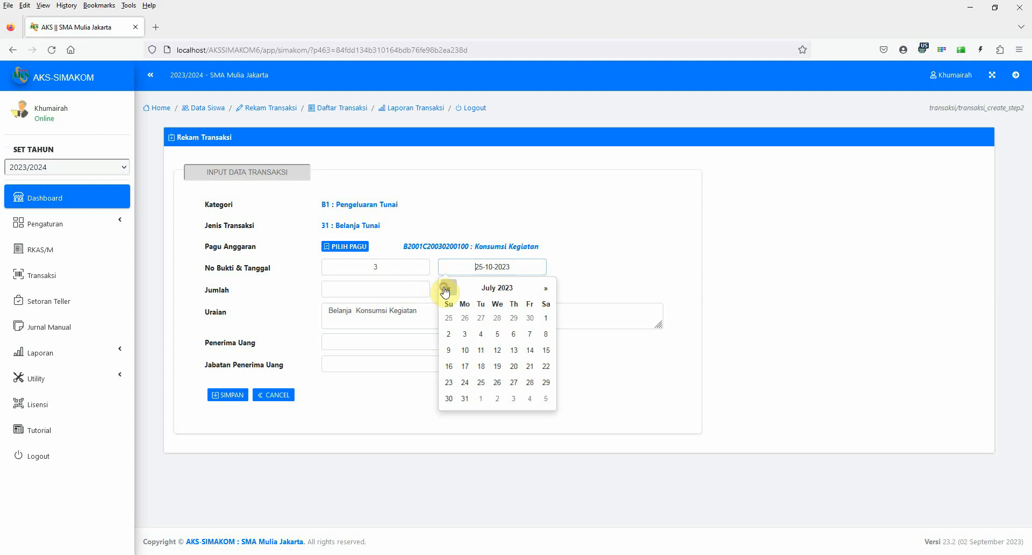
left_click(515, 383)
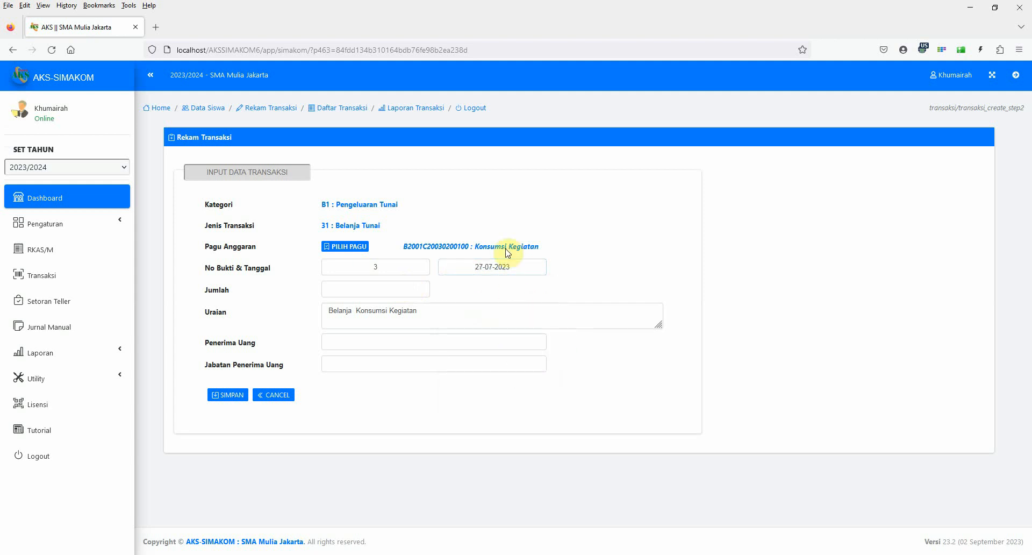
Enter 2000000 as Jumlah, the recipient's name as Penerima Uang and "Direktur" as Jabatan Penerima Uang, and save the expense.
left_click(399, 288)
type("2000000")
left_click(356, 342)
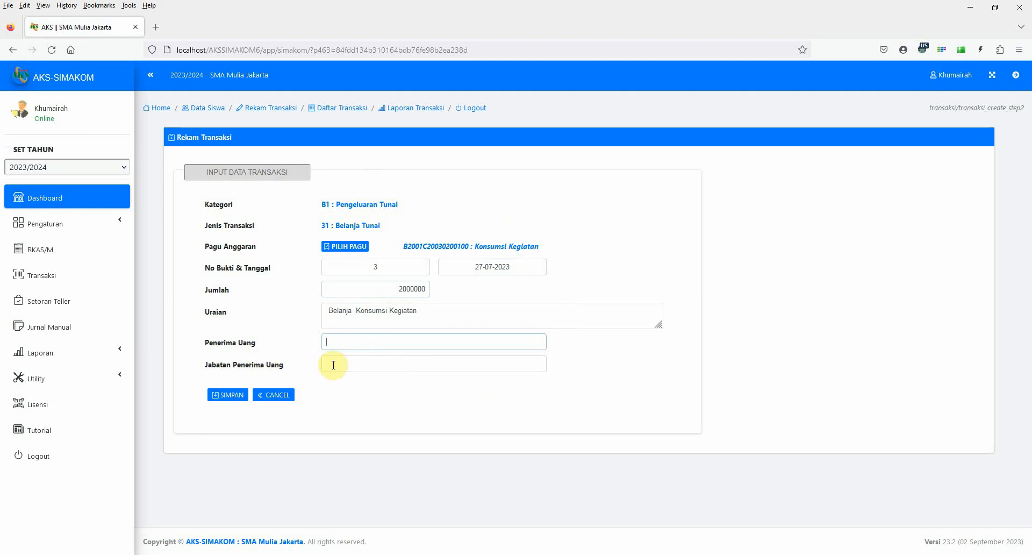
left_click(334, 346)
left_click(337, 363)
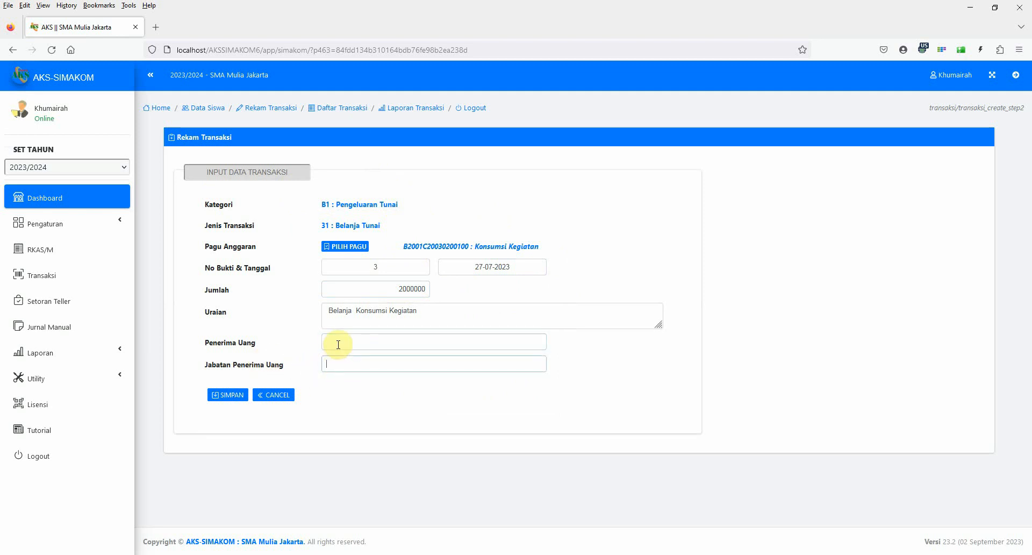
left_click(337, 344)
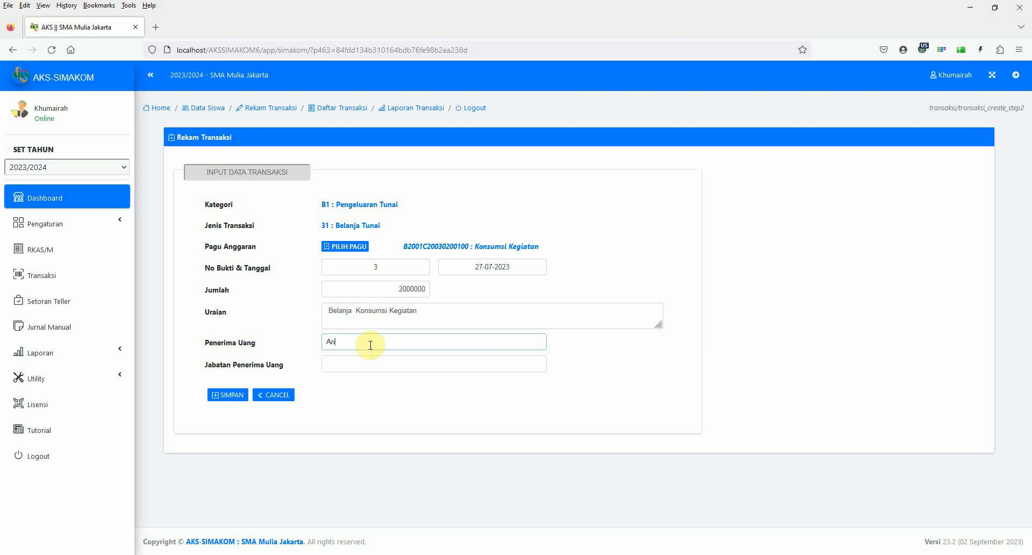
left_click(342, 365)
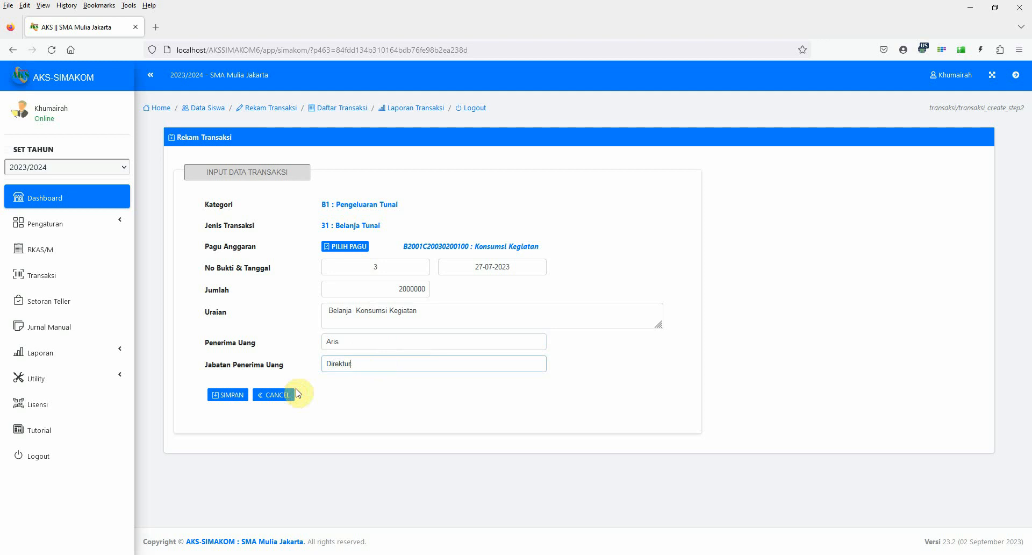
left_click(228, 396)
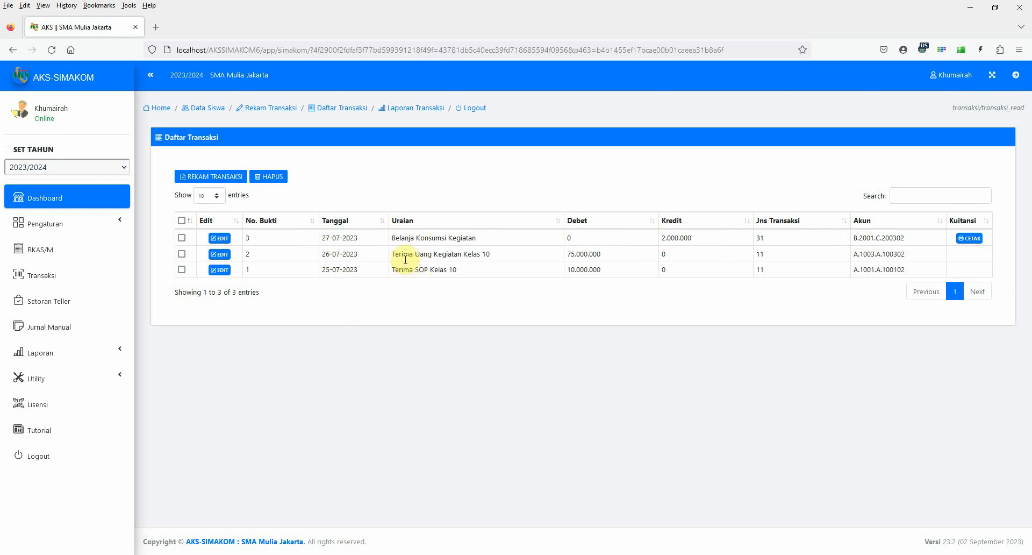
Review the printable Kuitansi of the Belanja Konsumsi Kegiatan transaction down to its signatures, and return to the transaction list.
left_click(971, 239)
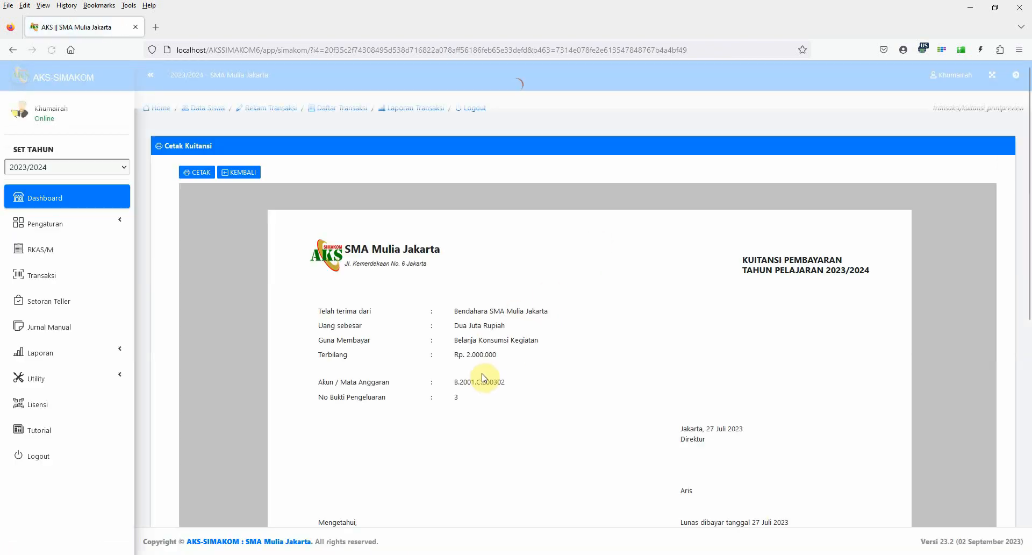
scroll(487, 377, "down", 3)
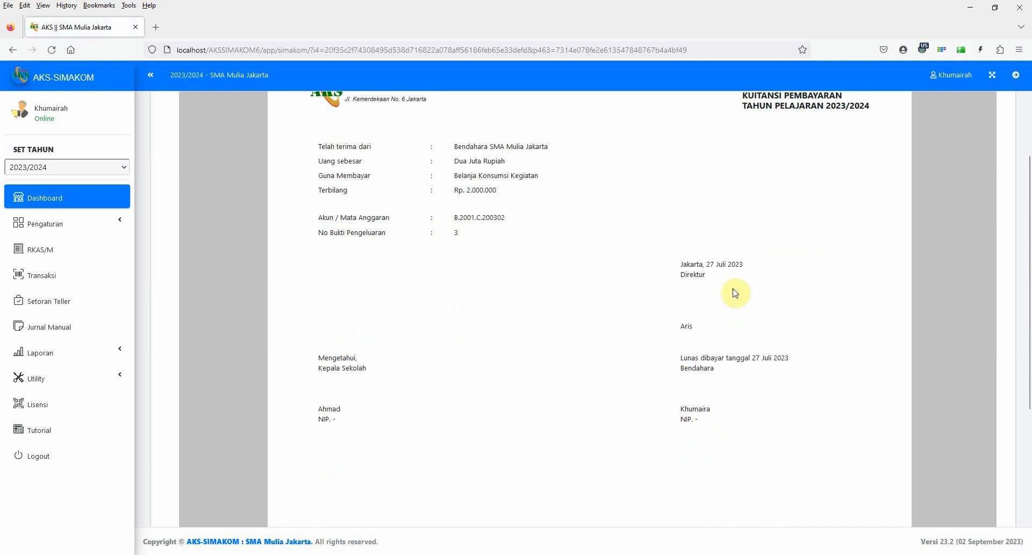
scroll(666, 270, "up", 3)
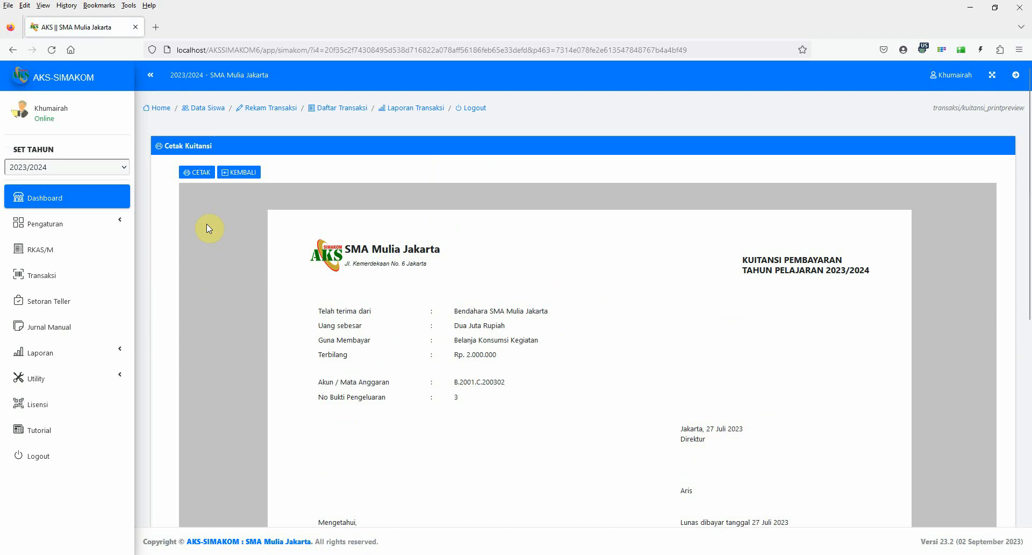
left_click(246, 173)
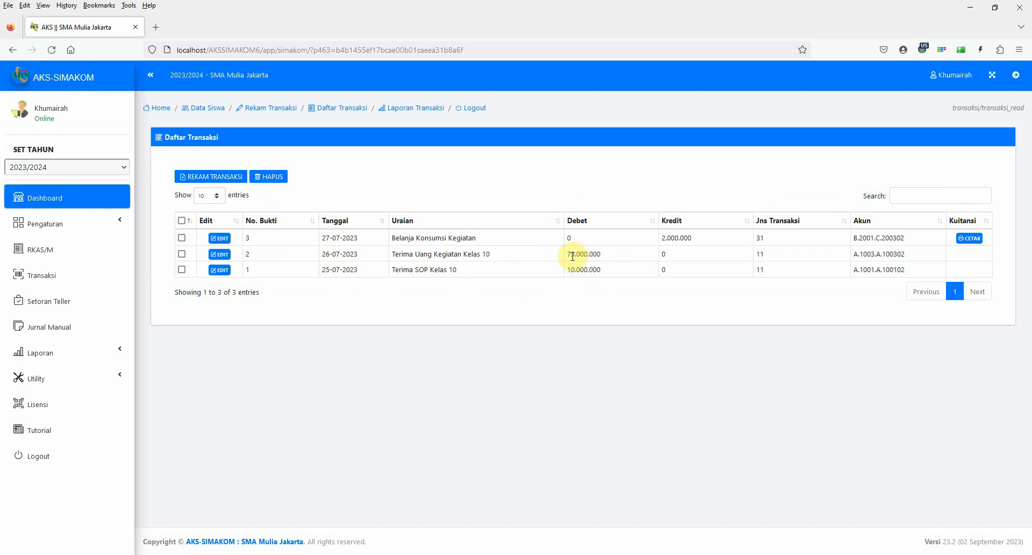
Start another transaction with mode and category Pergeseran Uang (PU) Bank and type Setor ke Bank, and continue to its data form.
left_click(207, 177)
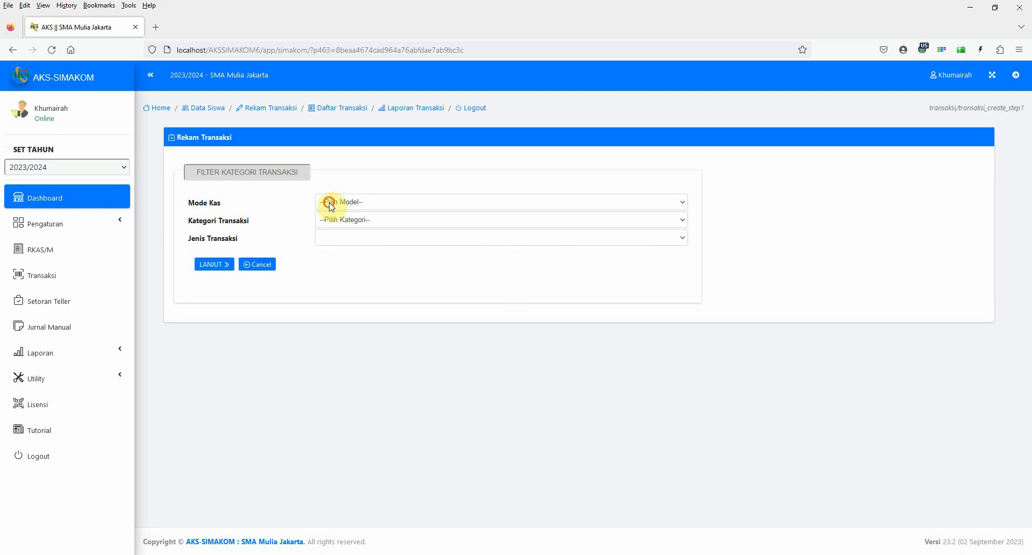
left_click(330, 202)
left_click(359, 264)
left_click(346, 221)
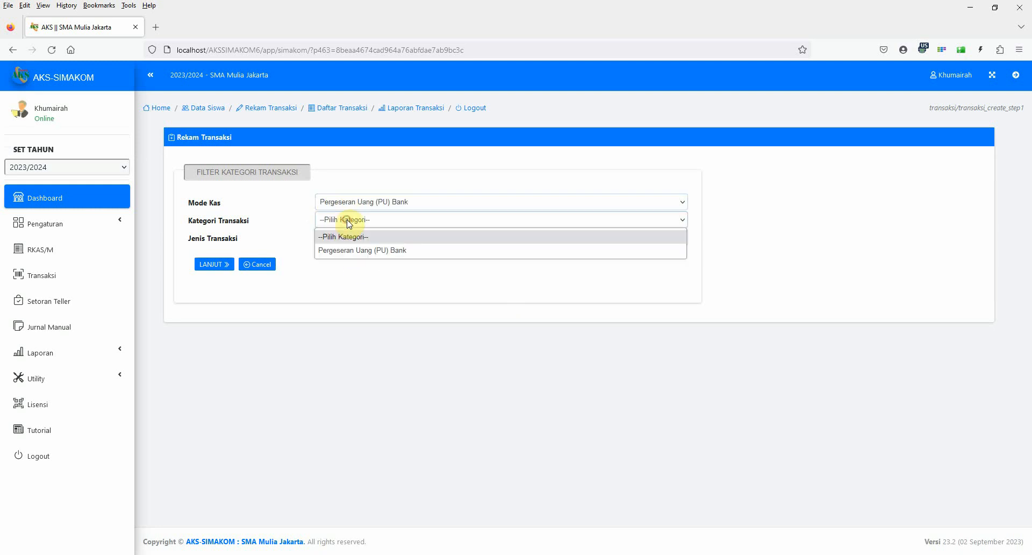
left_click(351, 256)
left_click(338, 238)
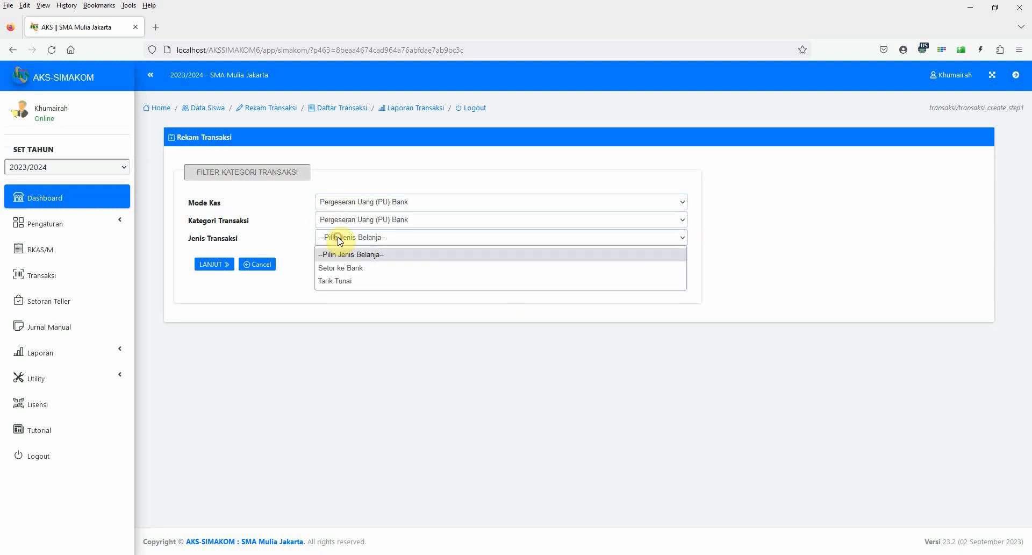
left_click(341, 268)
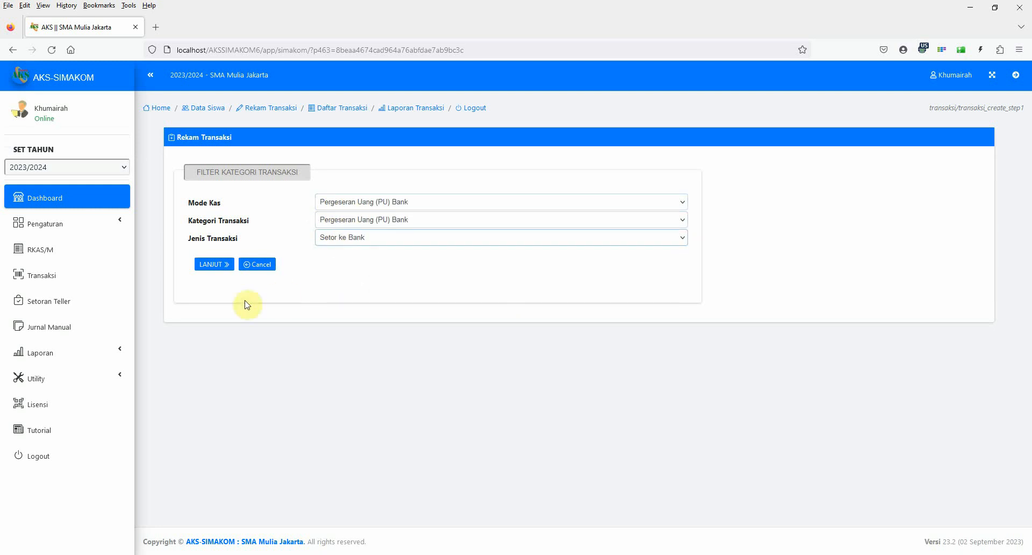
left_click(204, 264)
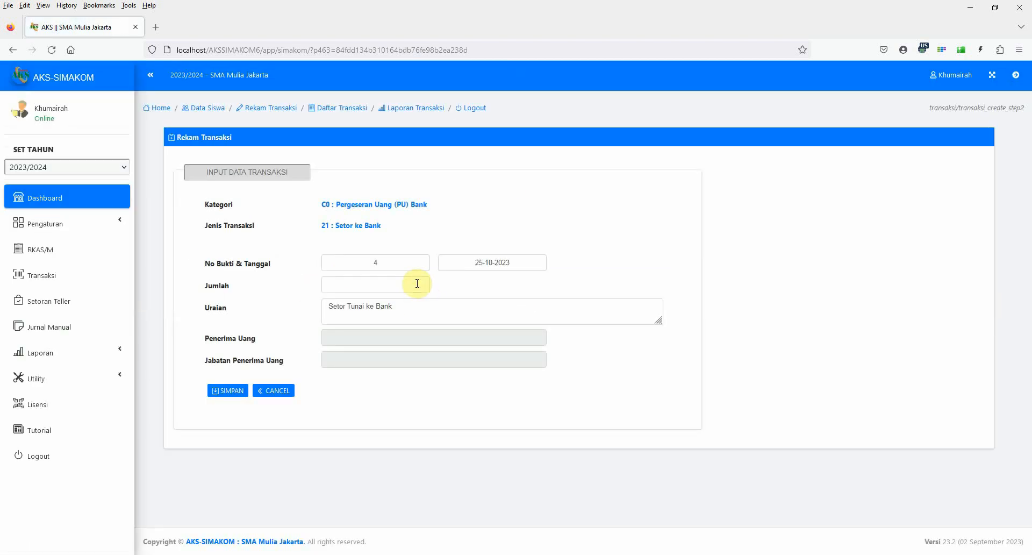
Enter 30000000 as the Jumlah of the bank deposit.
left_click(392, 286)
type("3")
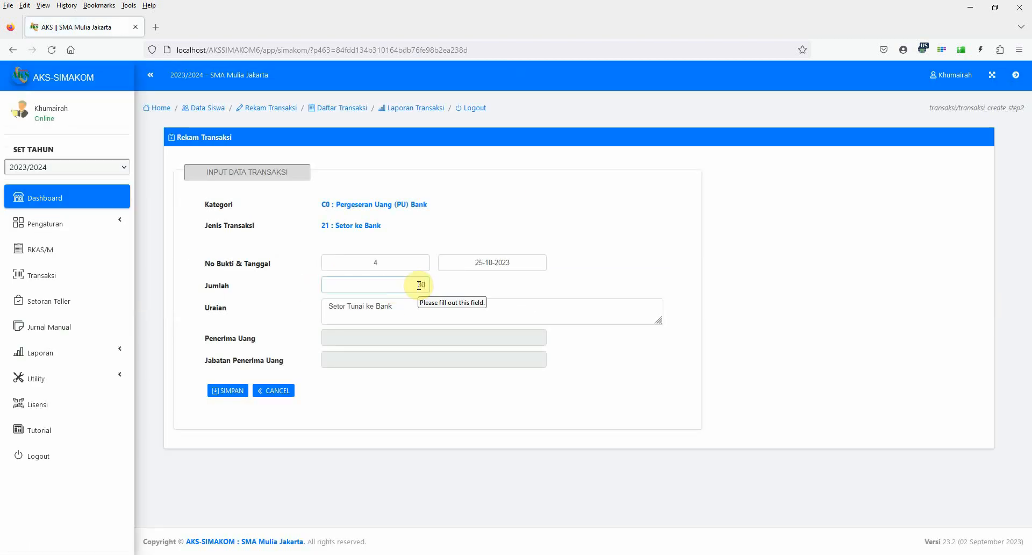
type("0000000")
Set the bank deposit's date to 28-07-2023 and save the transaction.
left_click(458, 263)
left_click(446, 284)
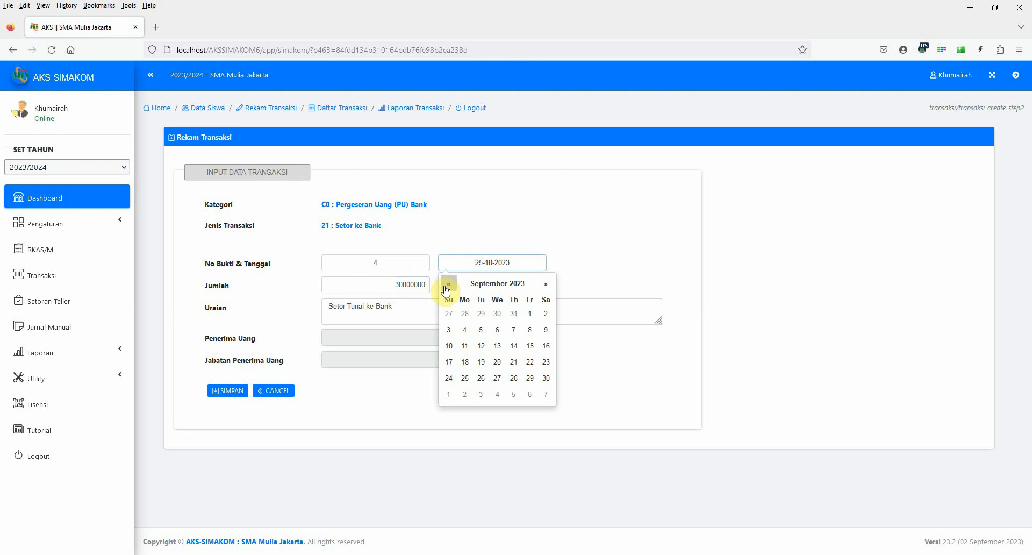
left_click(447, 286)
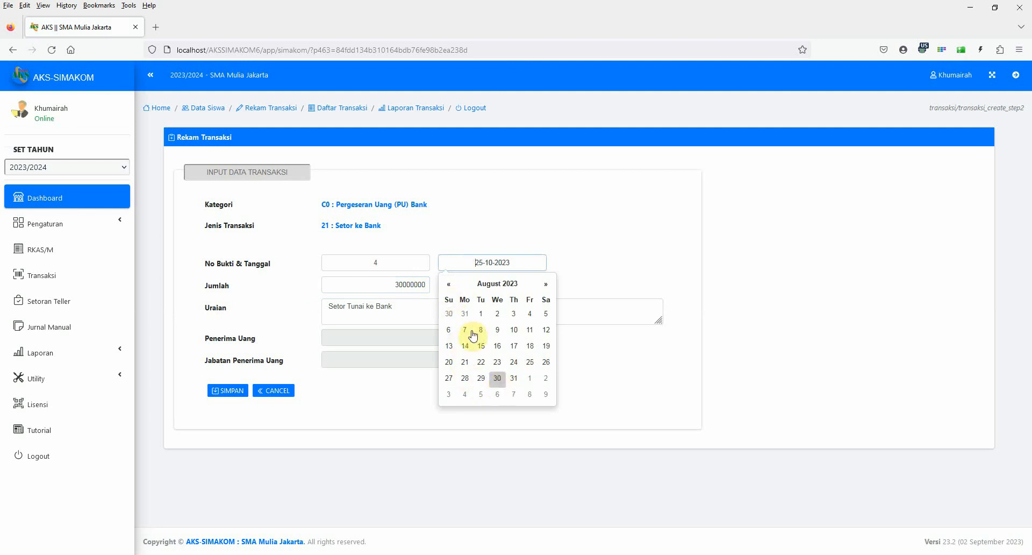
left_click(448, 284)
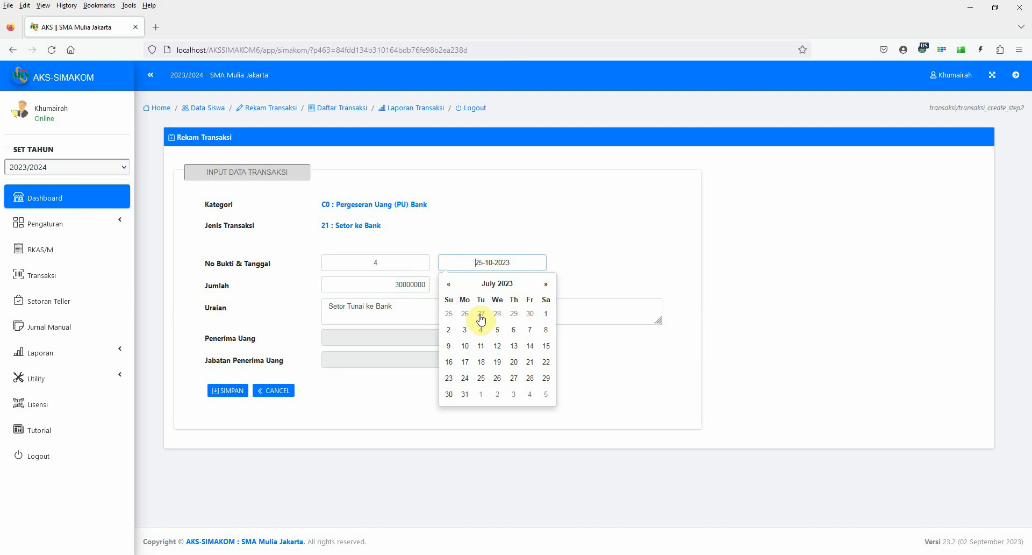
left_click(530, 378)
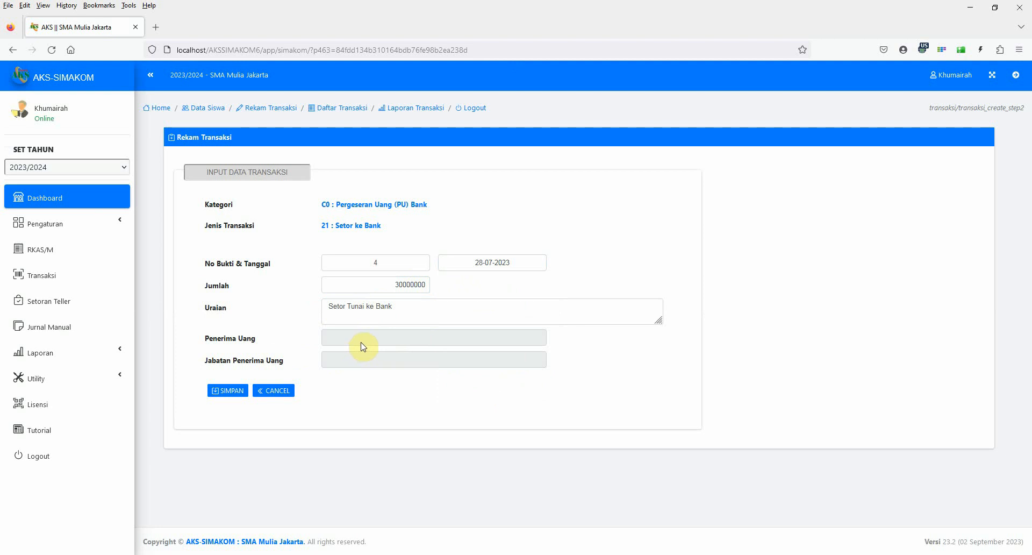
left_click(233, 393)
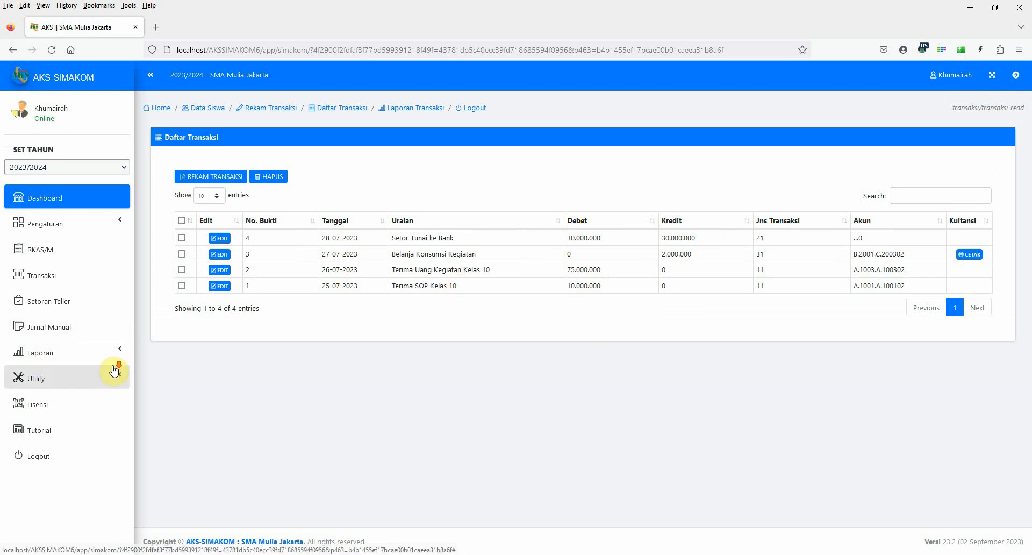
Open the Laporan Buku Kas report to view the recorded cash transactions.
left_click(56, 356)
left_click(56, 378)
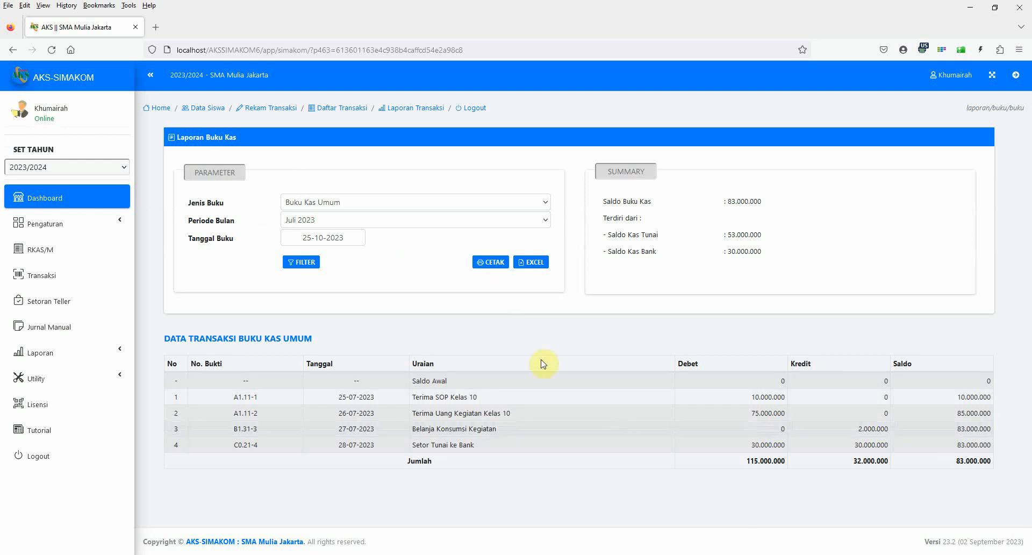
Open the print preview of the Buku Kas Umum for Juli 2023 and review its transactions, balances and signature block.
left_click(490, 263)
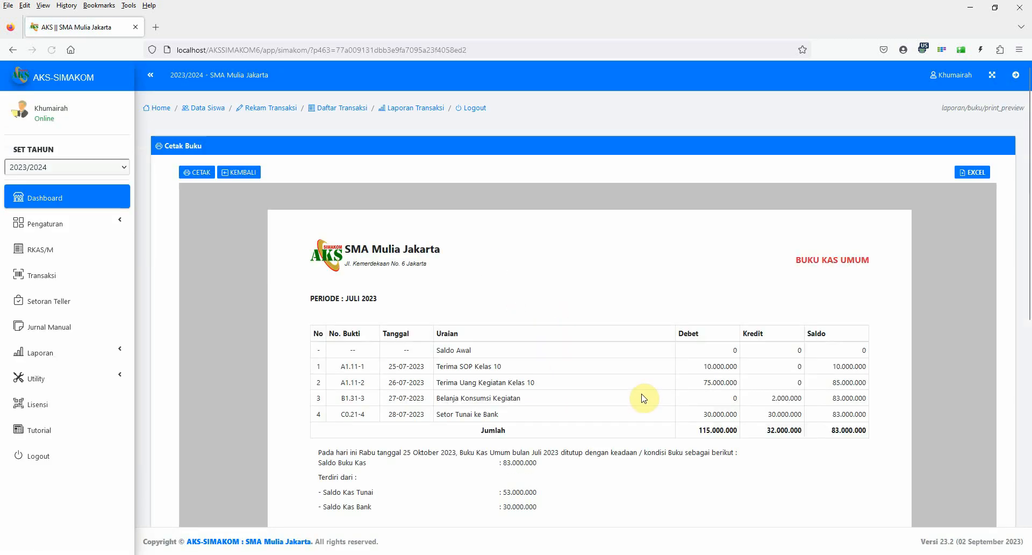
scroll(645, 396, "down", 3)
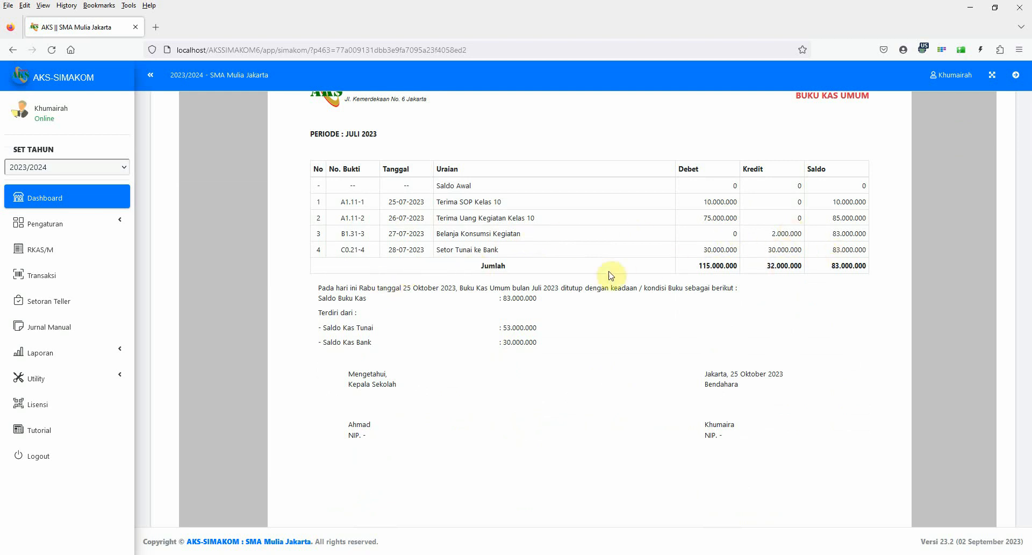
scroll(572, 278, "up", 3)
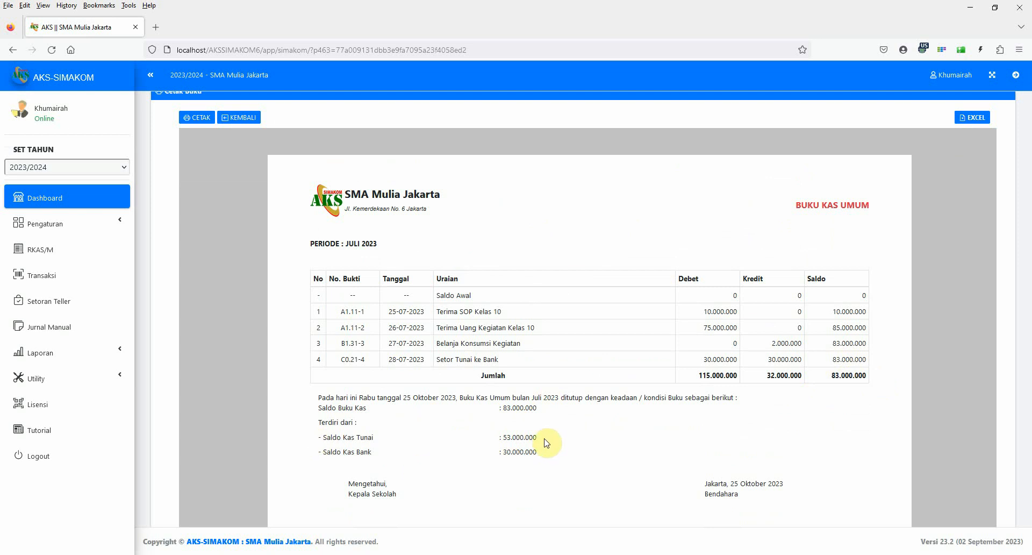
scroll(547, 462, "down", 1)
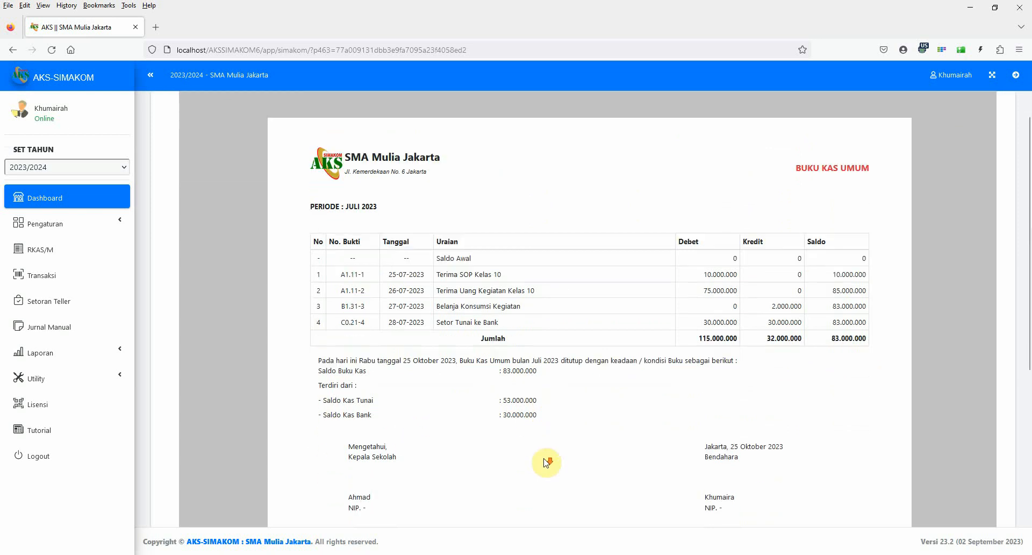
Switch the cash book report to Buku Pembantu Kas Bank and review its print preview for Juli 2023.
left_click(89, 353)
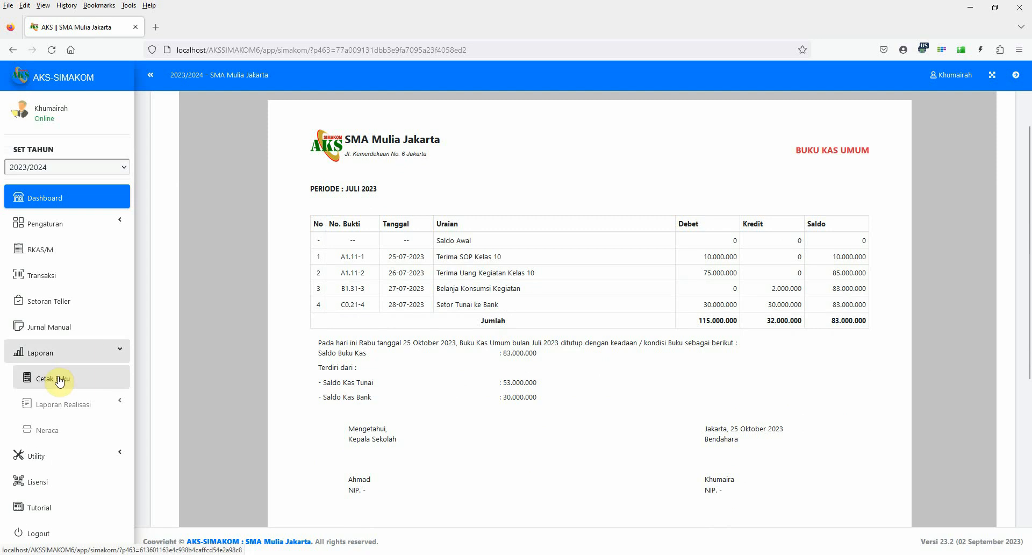
left_click(59, 375)
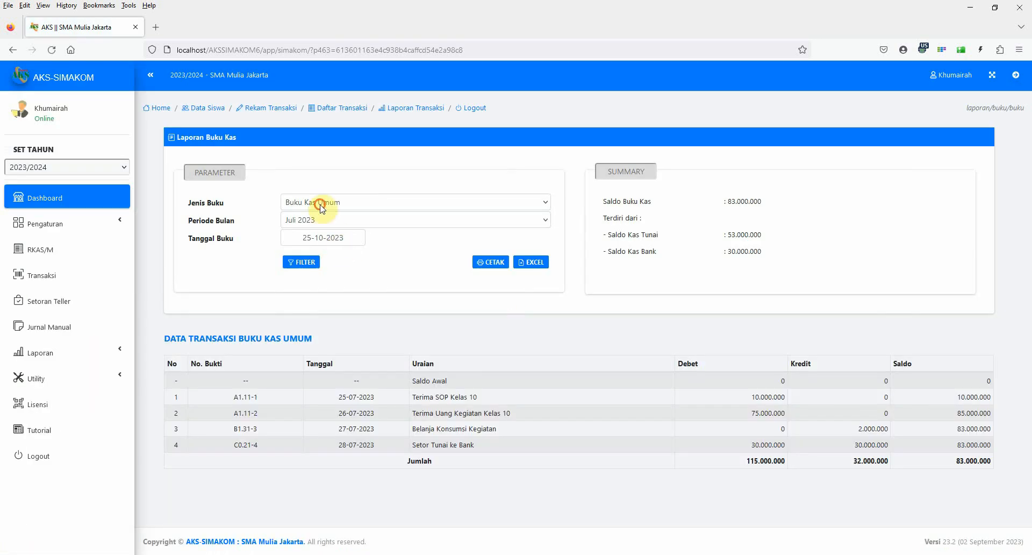
left_click(323, 203)
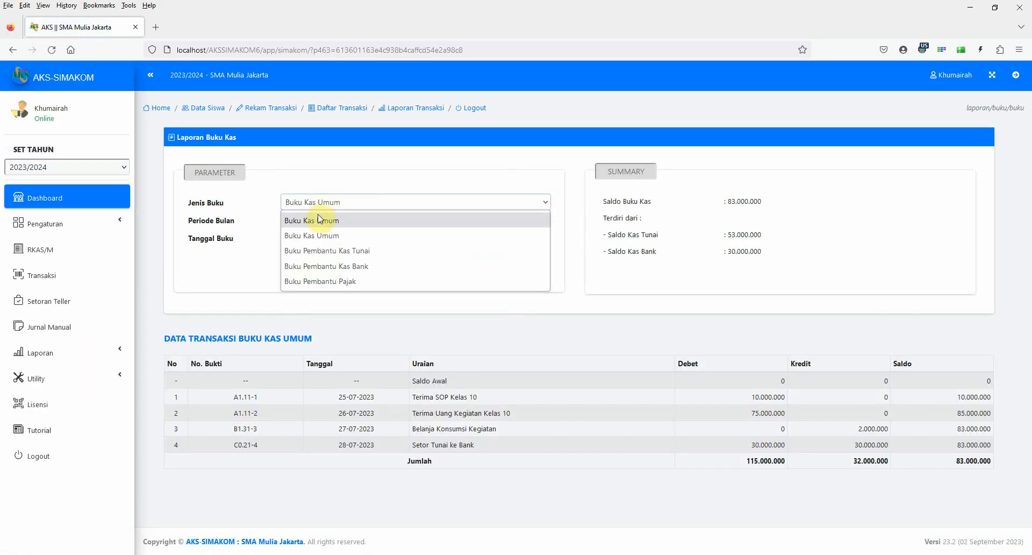
left_click(327, 266)
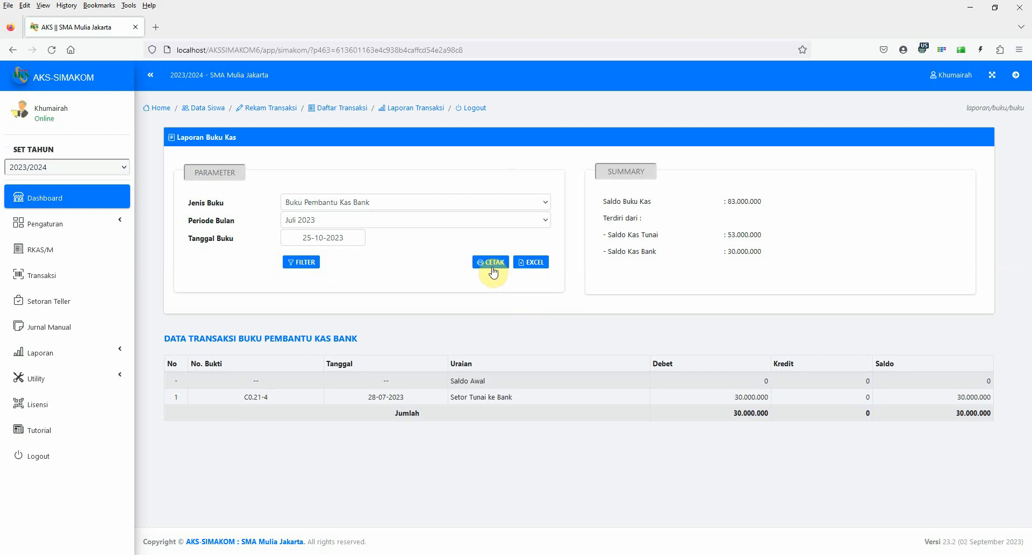
left_click(492, 263)
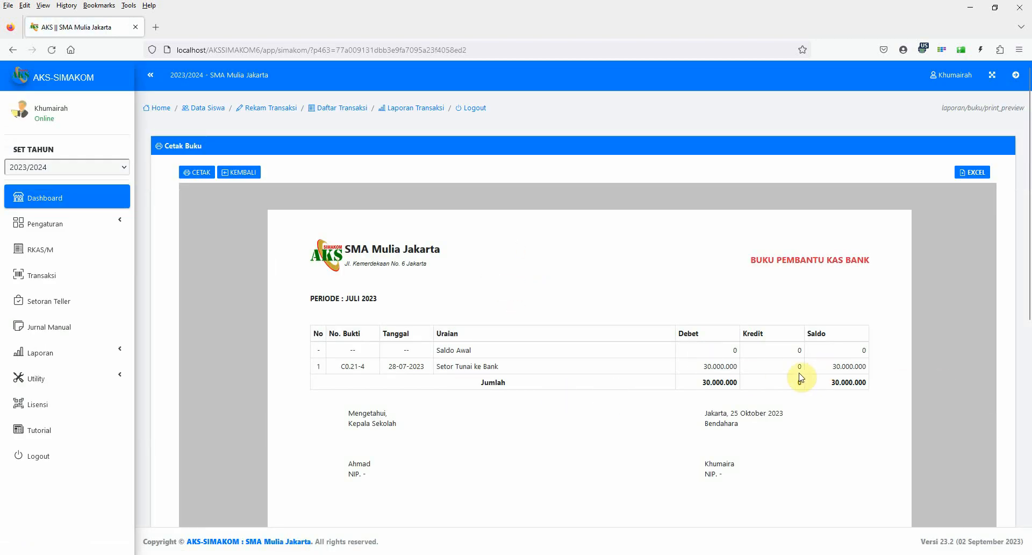
scroll(715, 433, "down", 2)
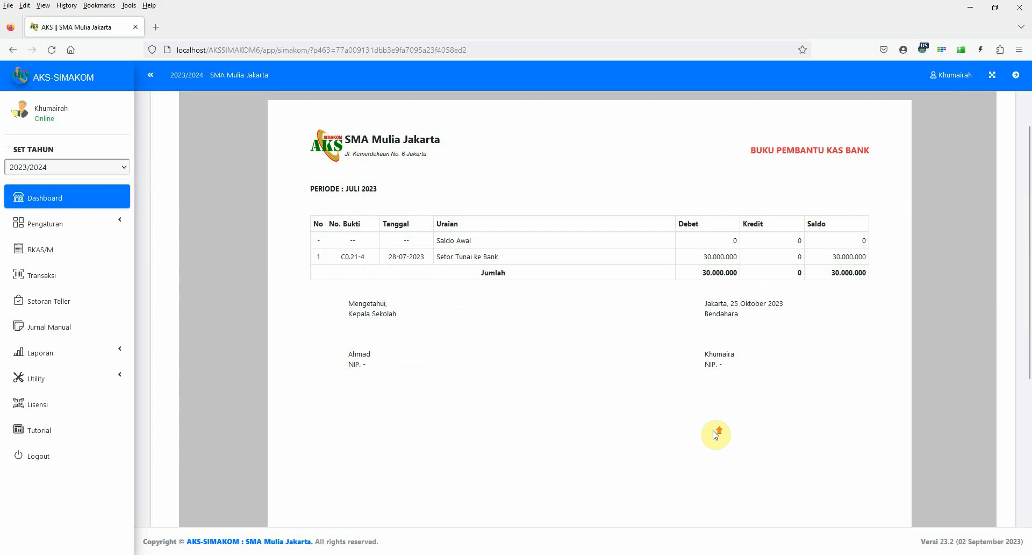
scroll(715, 434, "up", 2)
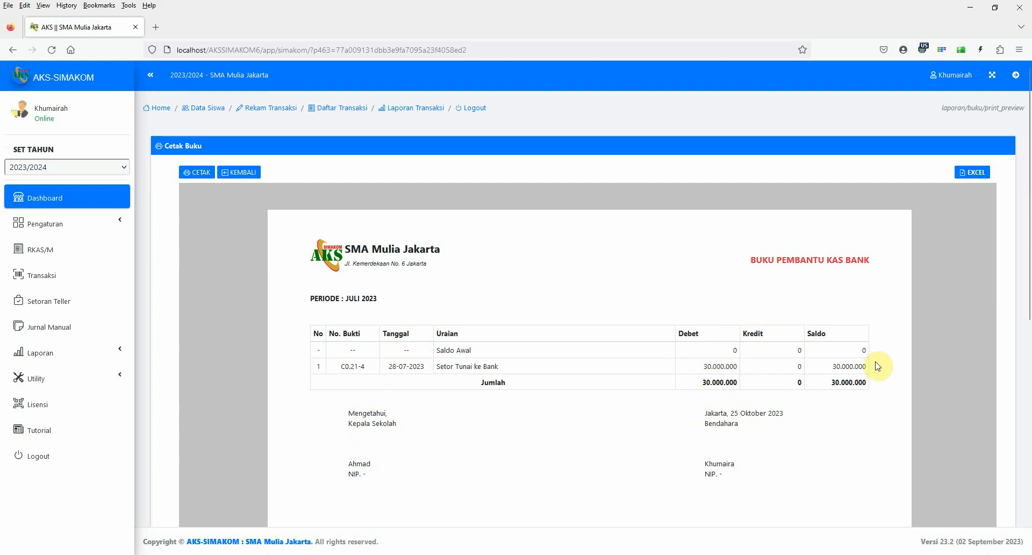
Switch the cash book report to Buku Pembantu Kas Tunai and review its print preview for Juli 2023.
left_click(61, 355)
left_click(57, 385)
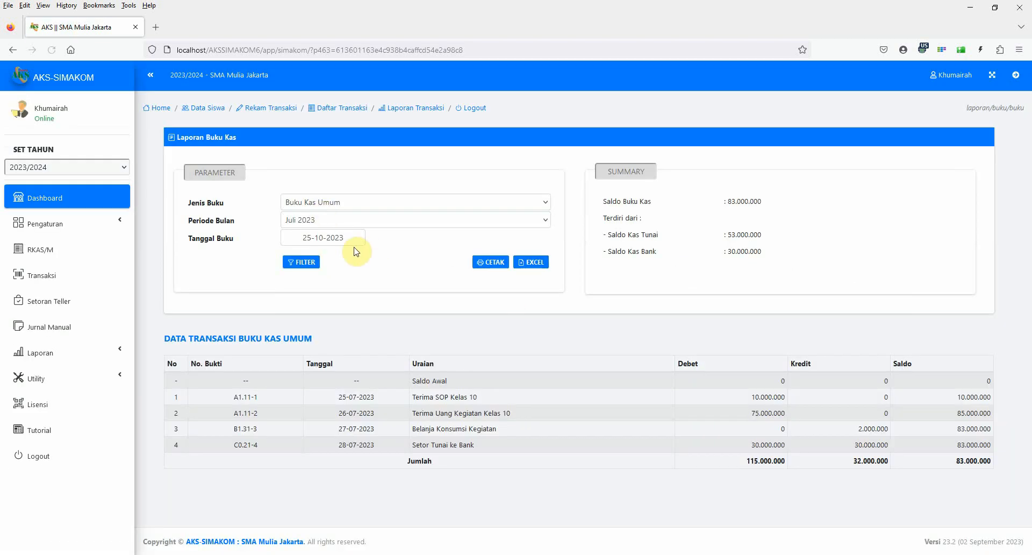
left_click(328, 203)
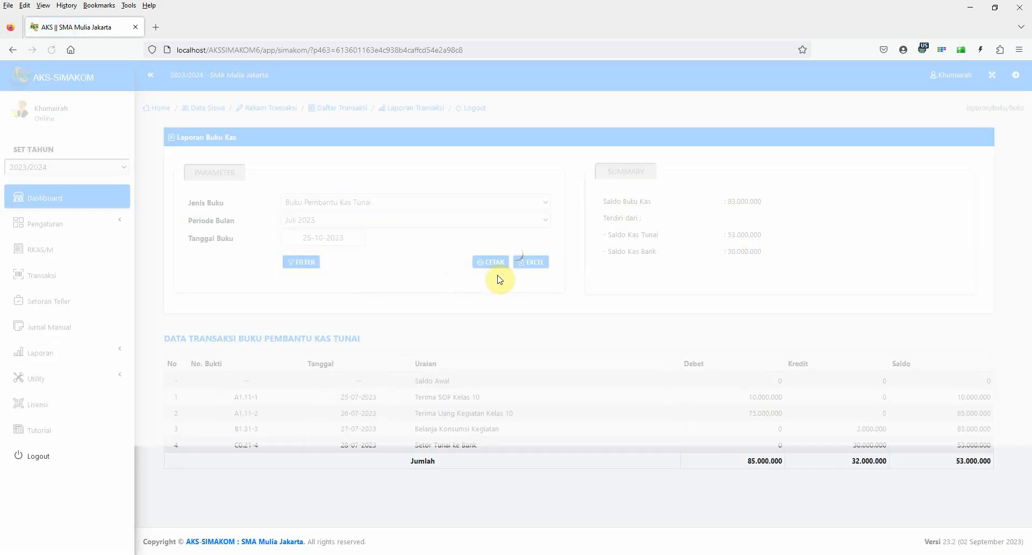
left_click(489, 263)
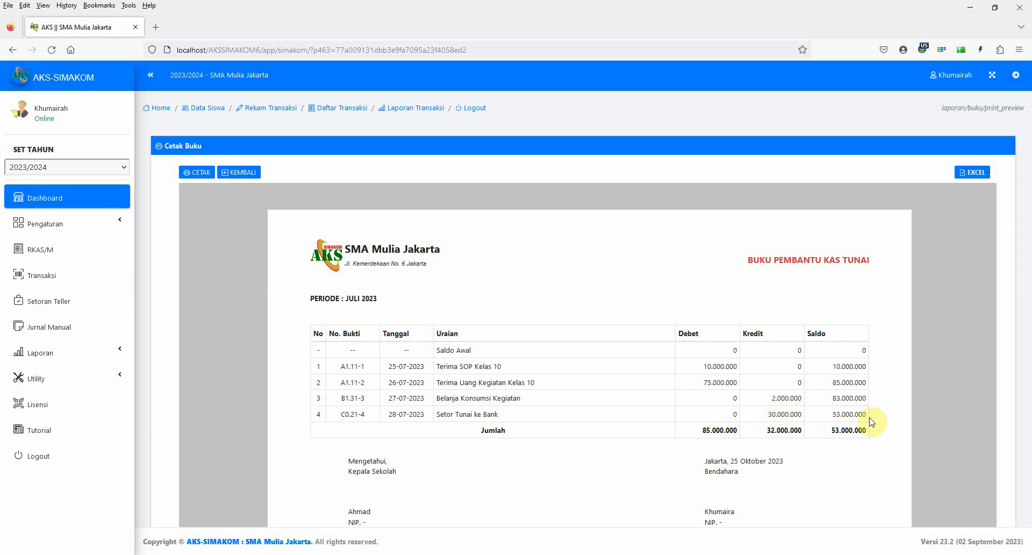
scroll(837, 434, "down", 1)
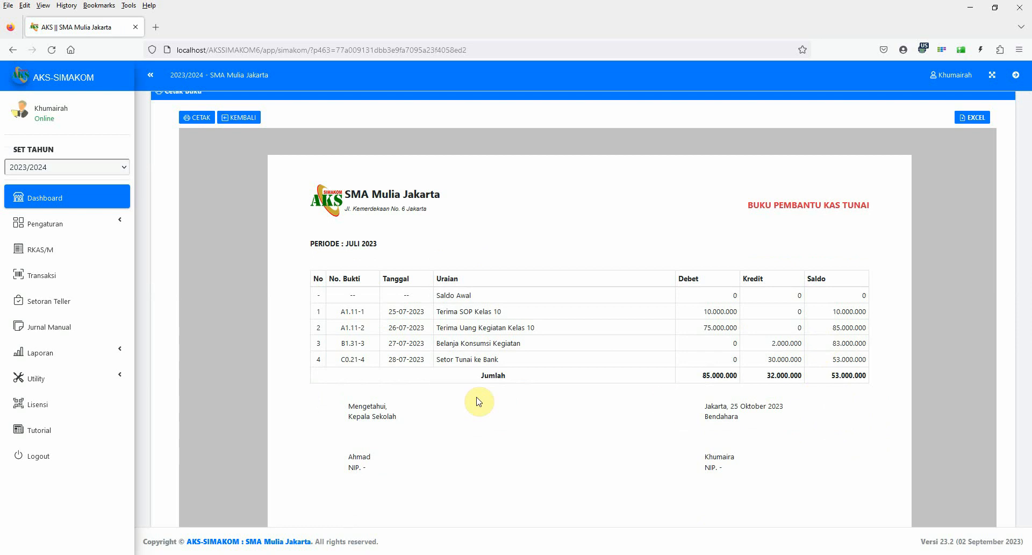
scroll(505, 490, "up", 1)
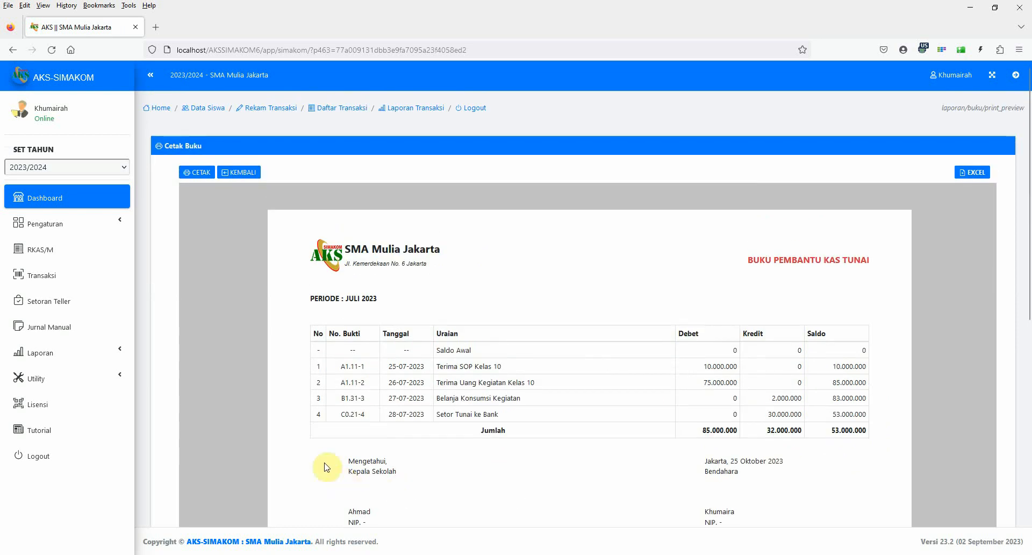
Examine the income and expense realisation in the Realisasi Bulanan report for Juli 2023, and view the dashboard's cash summary.
left_click(66, 353)
left_click(63, 404)
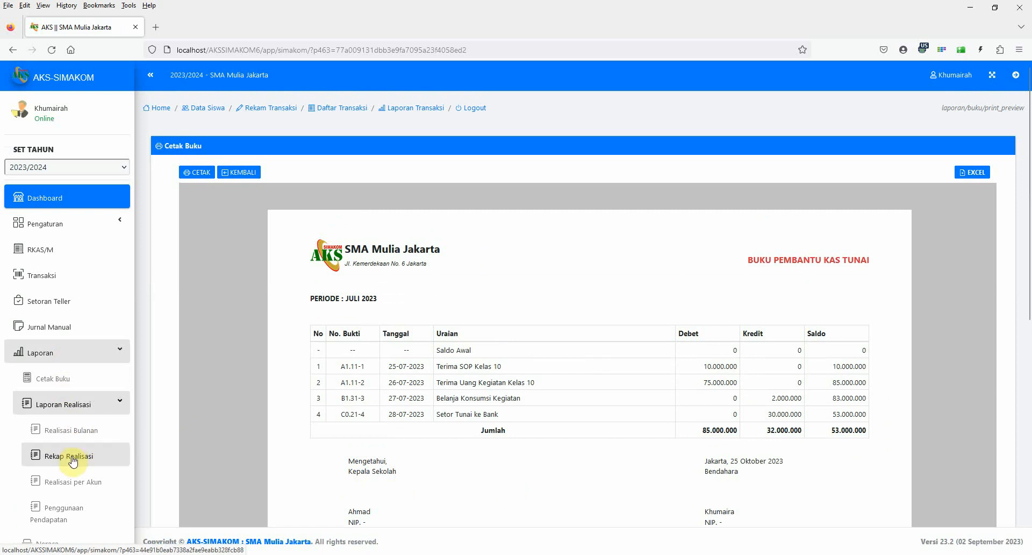
left_click(70, 430)
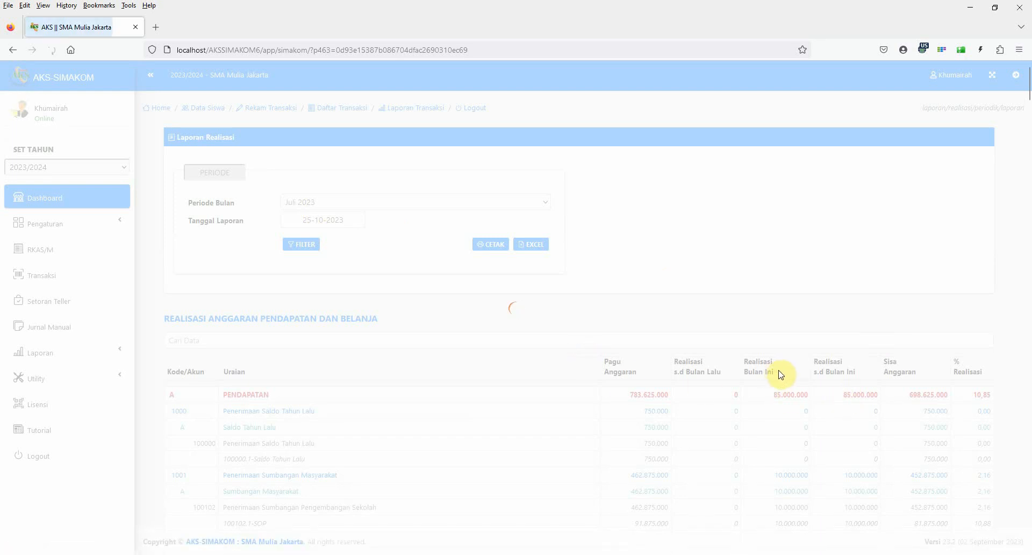
scroll(781, 374, "down", 2)
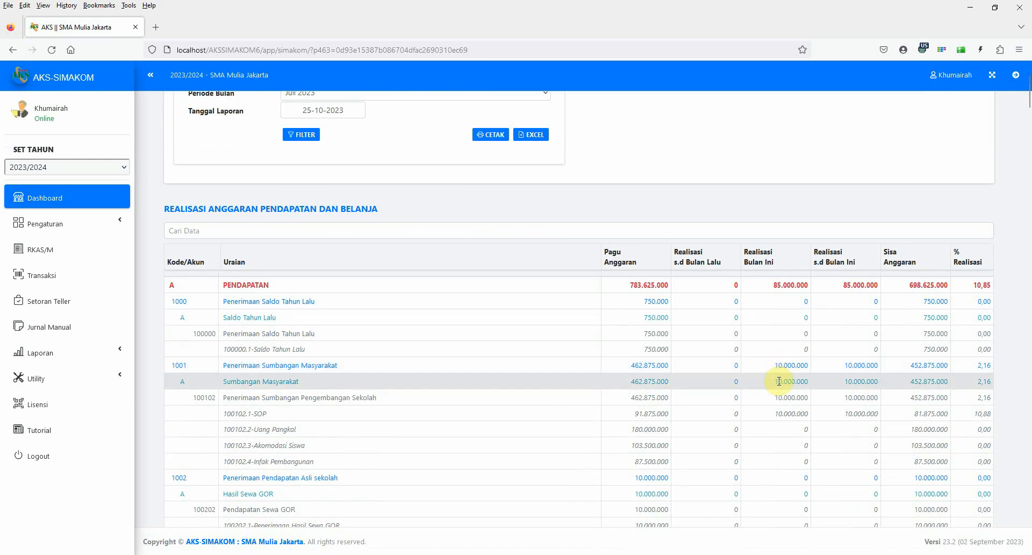
scroll(778, 381, "down", 1)
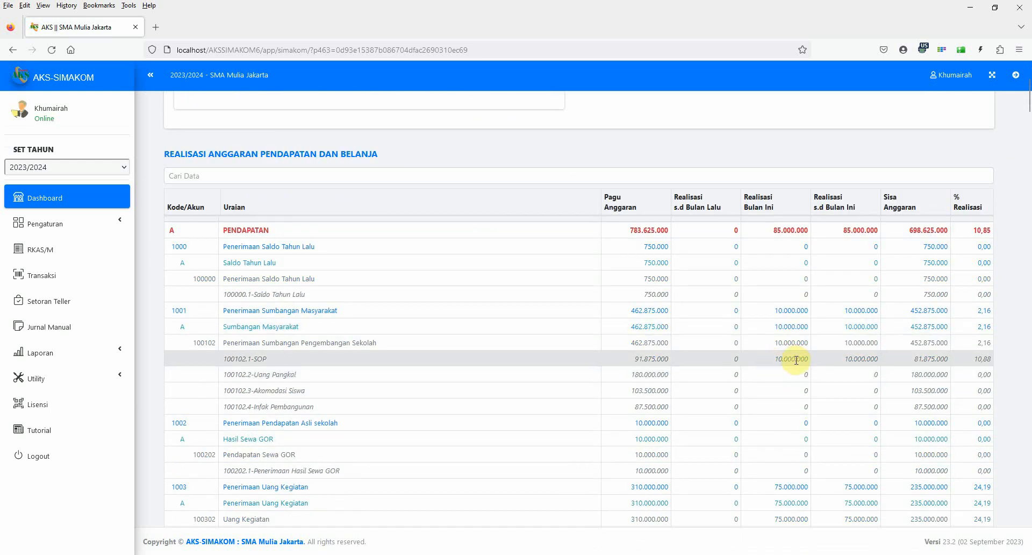
scroll(785, 438, "down", 2)
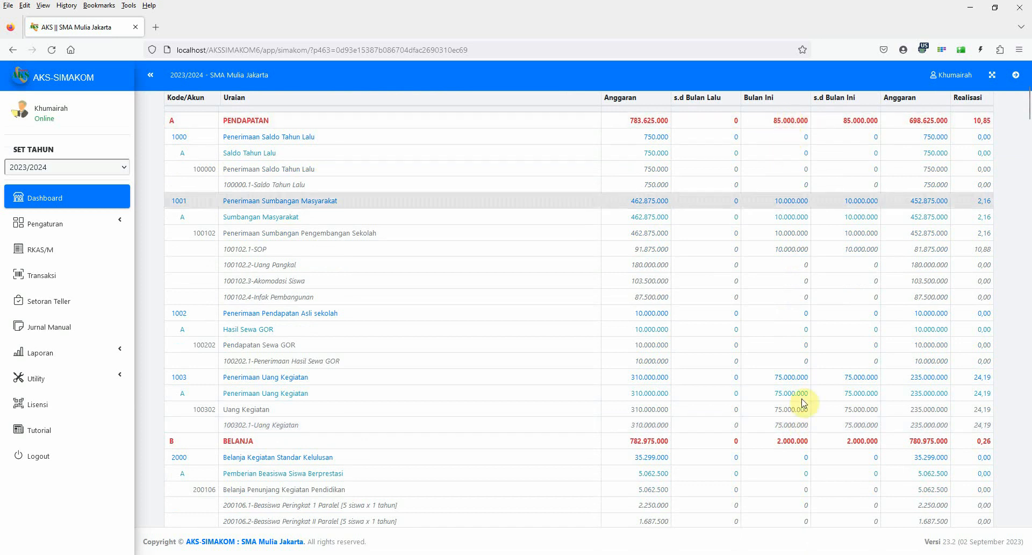
scroll(804, 408, "down", 13)
scroll(804, 410, "down", 7)
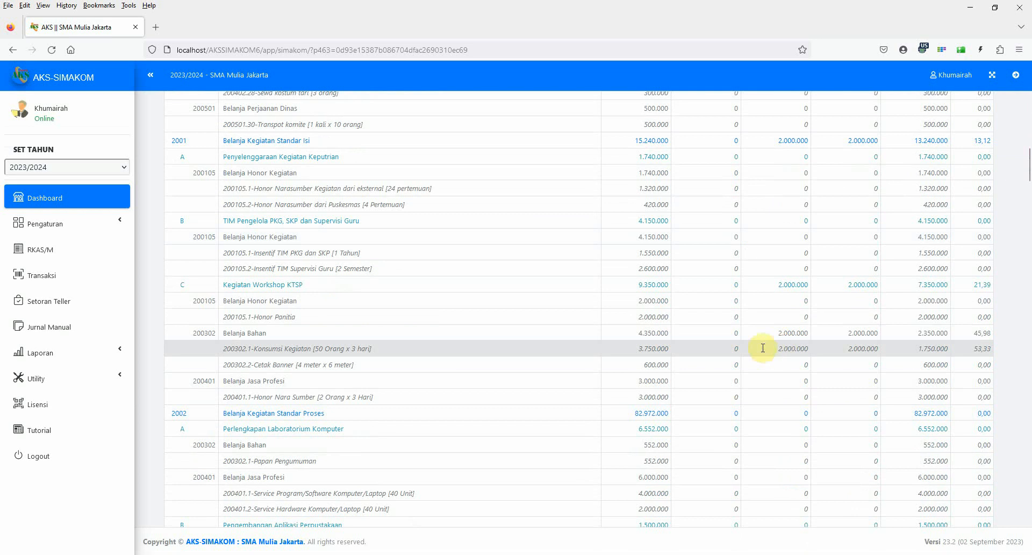
scroll(801, 430, "down", 5)
scroll(799, 432, "up", 10)
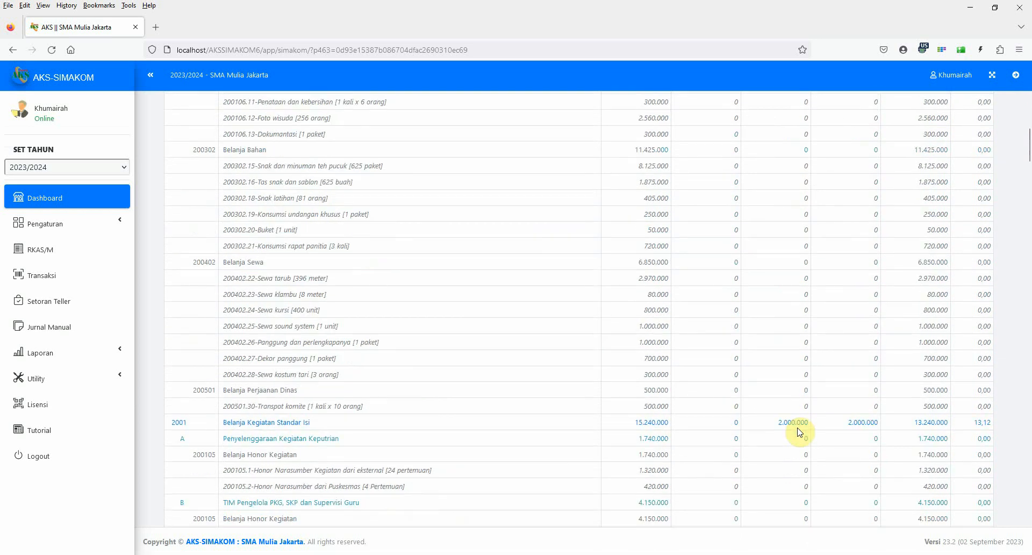
scroll(799, 431, "up", 20)
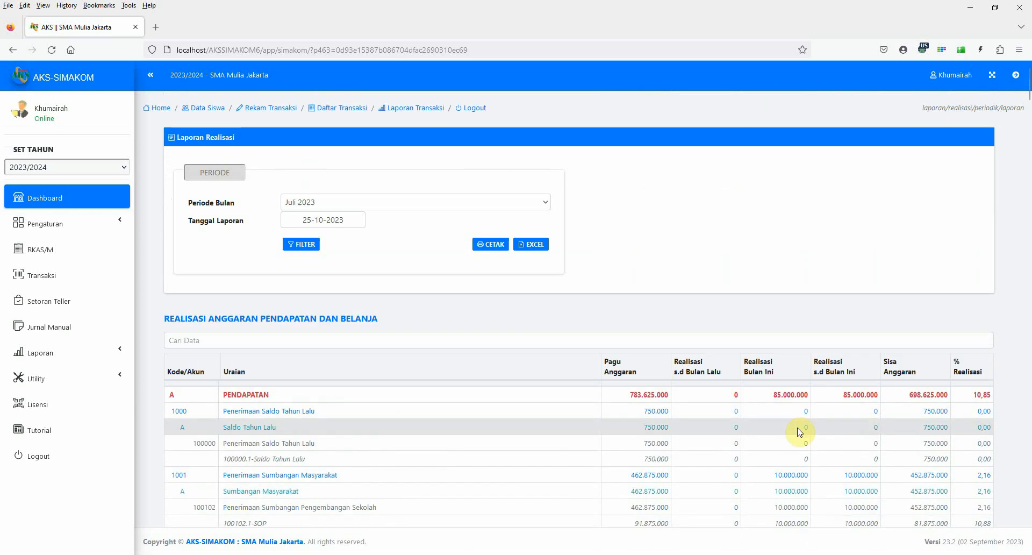
left_click(31, 199)
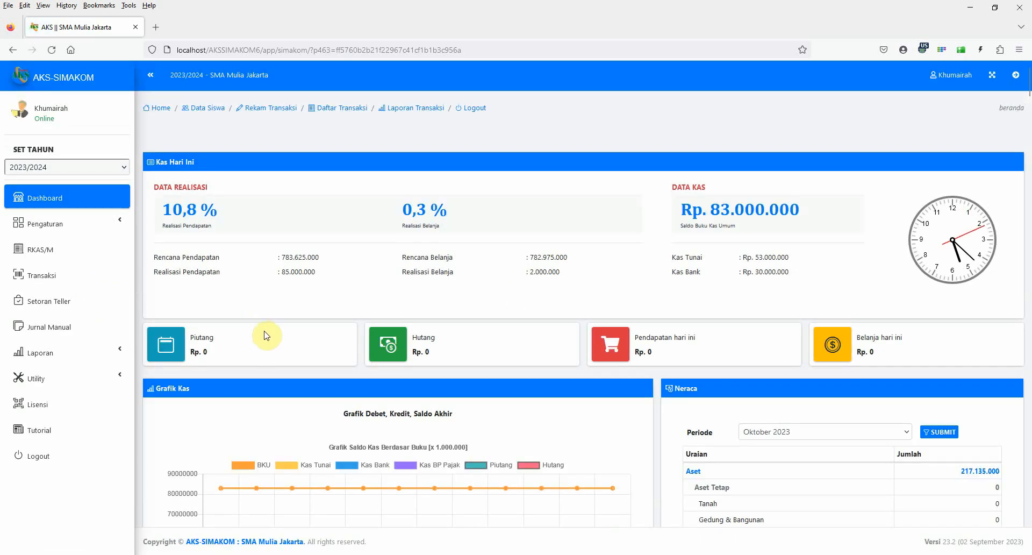
Start a transaction with mode Transaksi Tunai, category Non Anggaran and type Pengeluaran Piutang Kepada Pihak Ketiga Tunai, and continue to its data form.
left_click(46, 283)
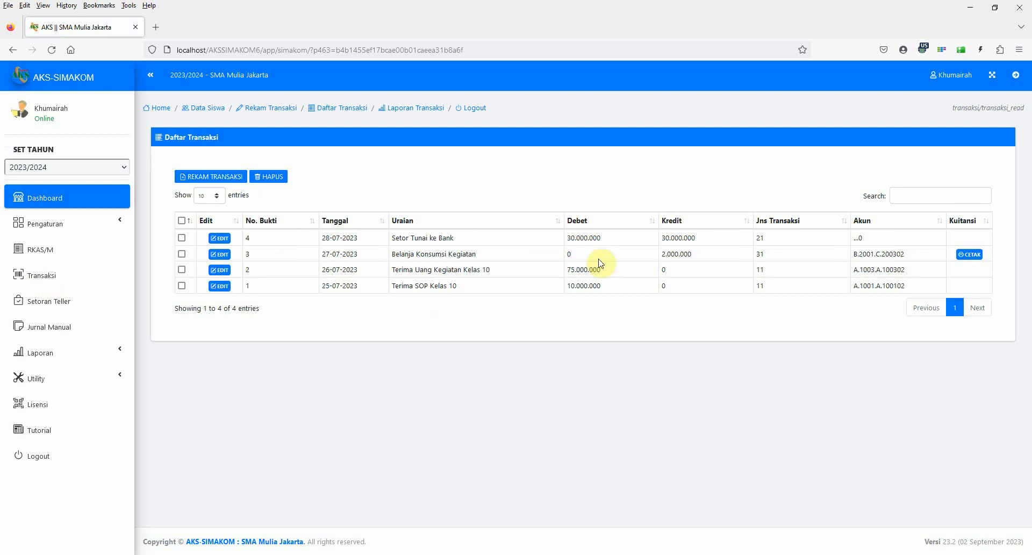
left_click(198, 183)
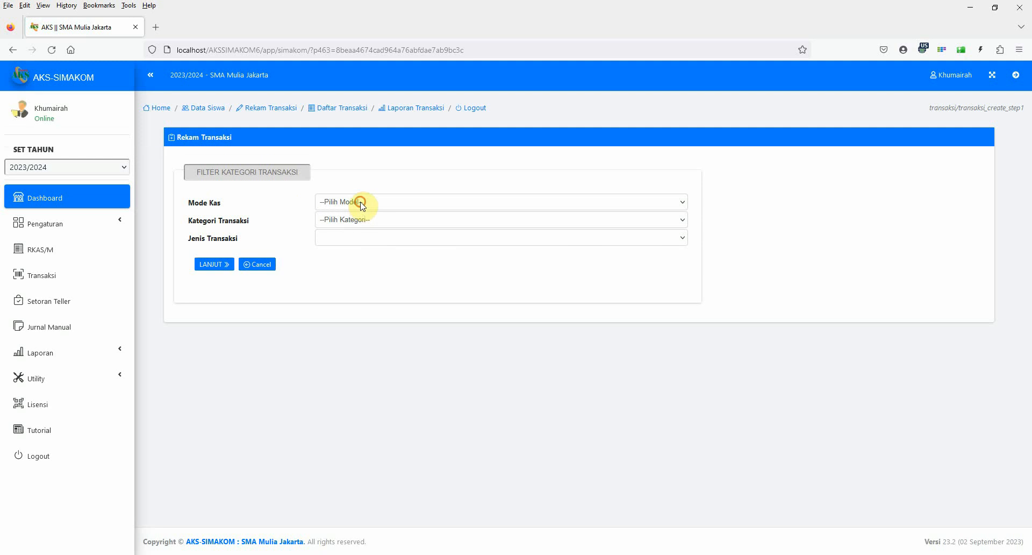
left_click(361, 203)
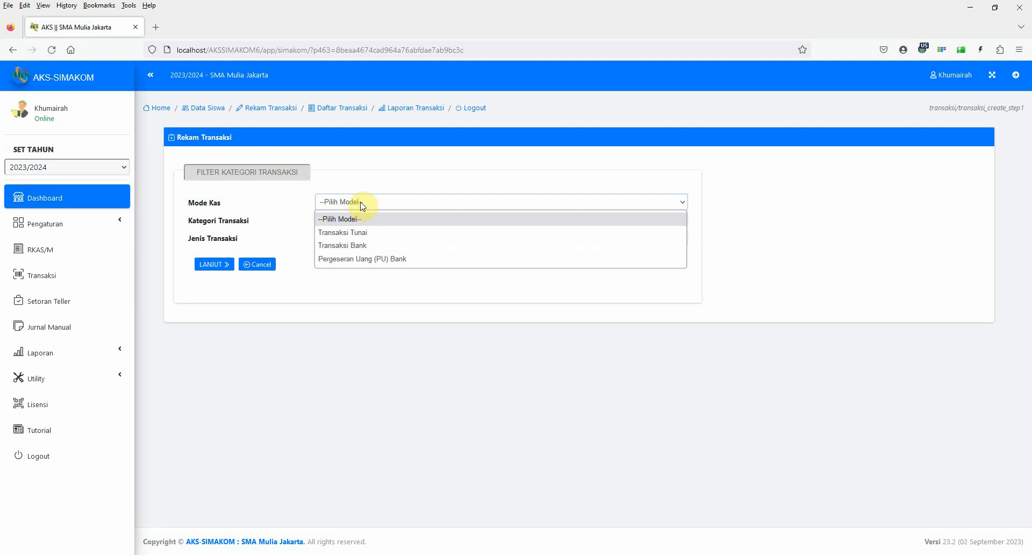
left_click(359, 233)
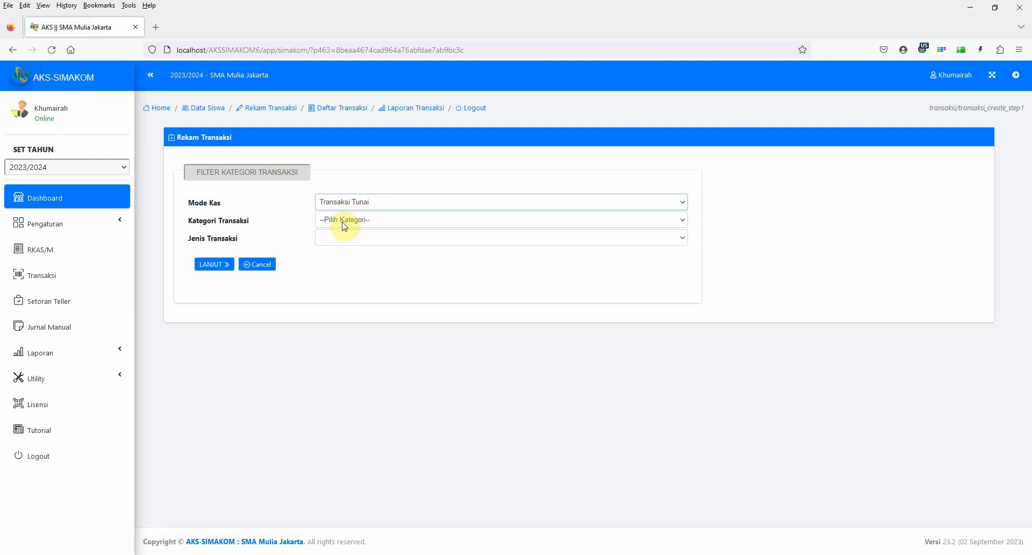
left_click(344, 221)
left_click(356, 251)
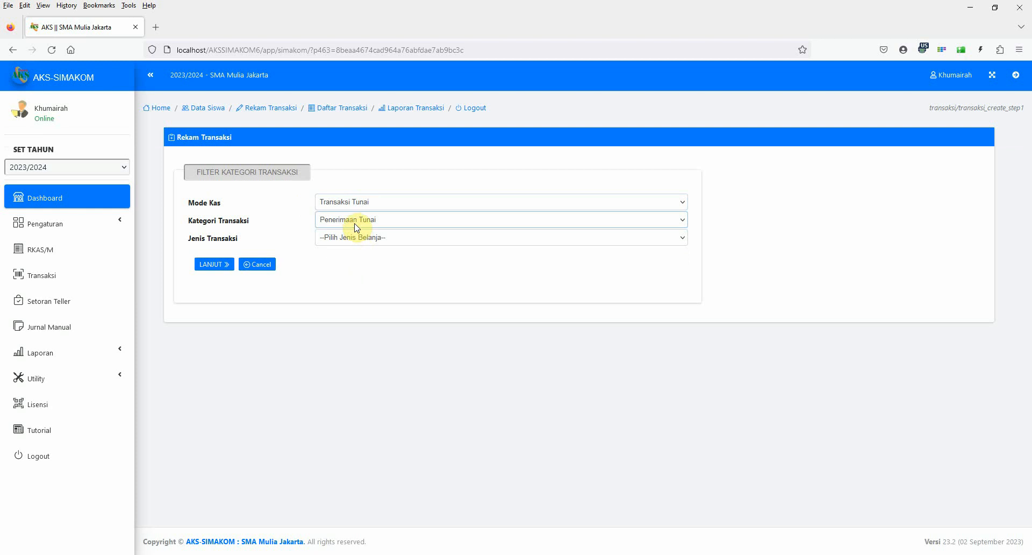
left_click(357, 221)
left_click(349, 278)
left_click(336, 242)
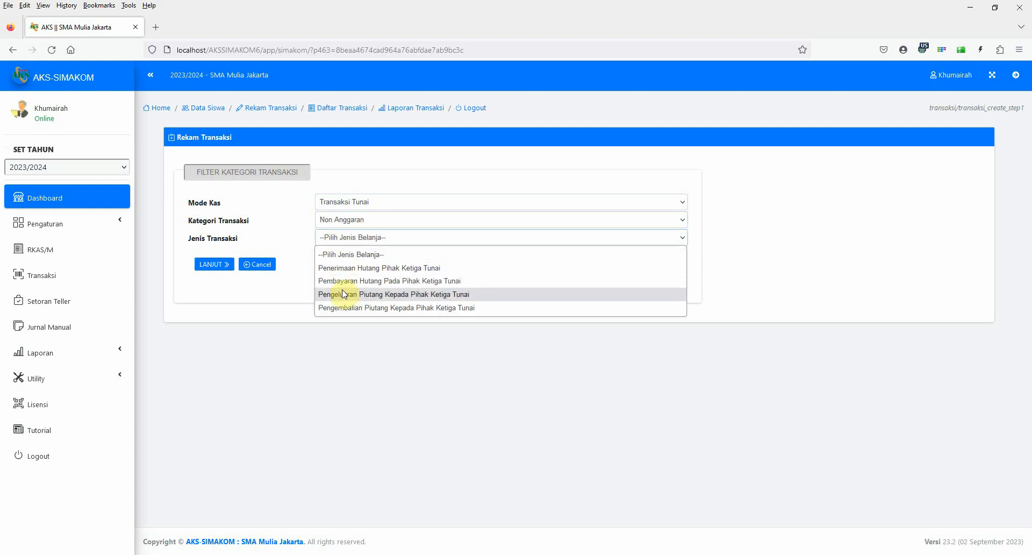
left_click(452, 299)
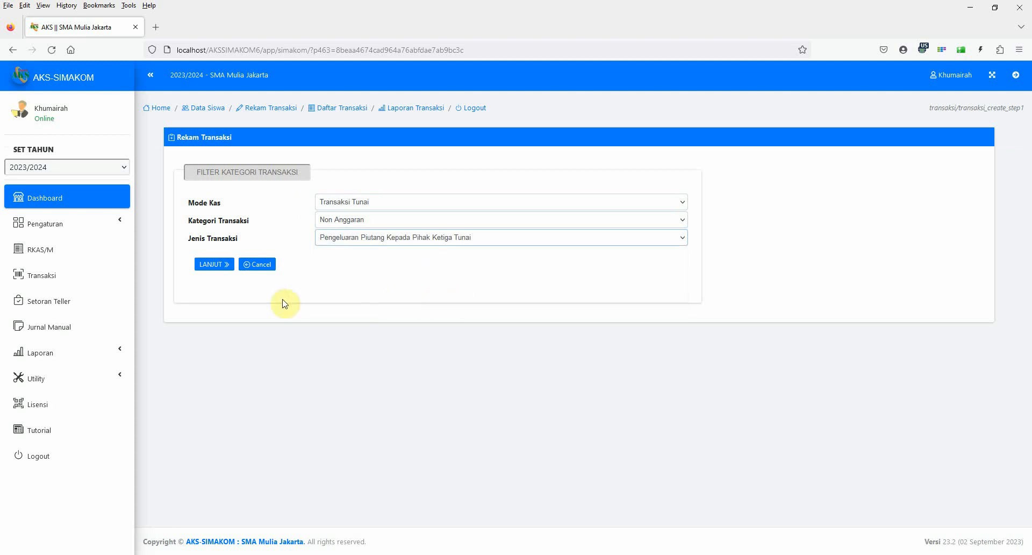
left_click(215, 264)
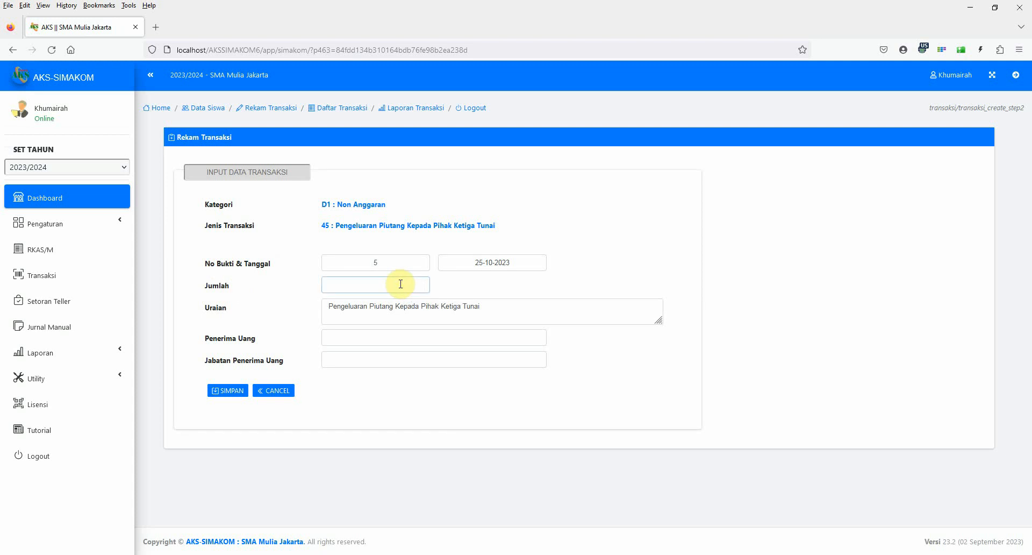
Save the cash receivable payout of 500000 dated 31-07-2023 with the recipient's name and position, and view the dashboard.
left_click(400, 284)
type("500000")
left_click(454, 262)
left_click(446, 285)
left_click(447, 285)
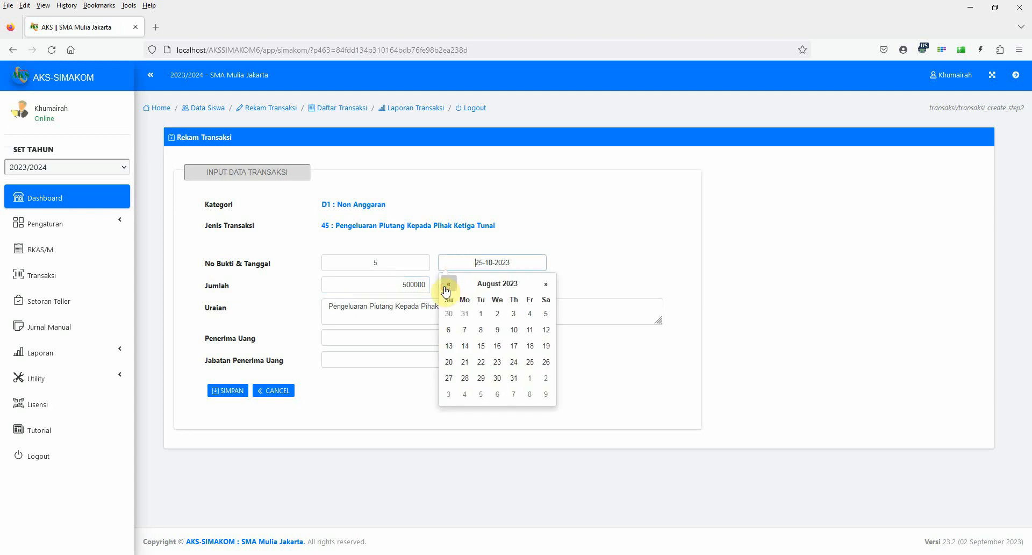
left_click(447, 285)
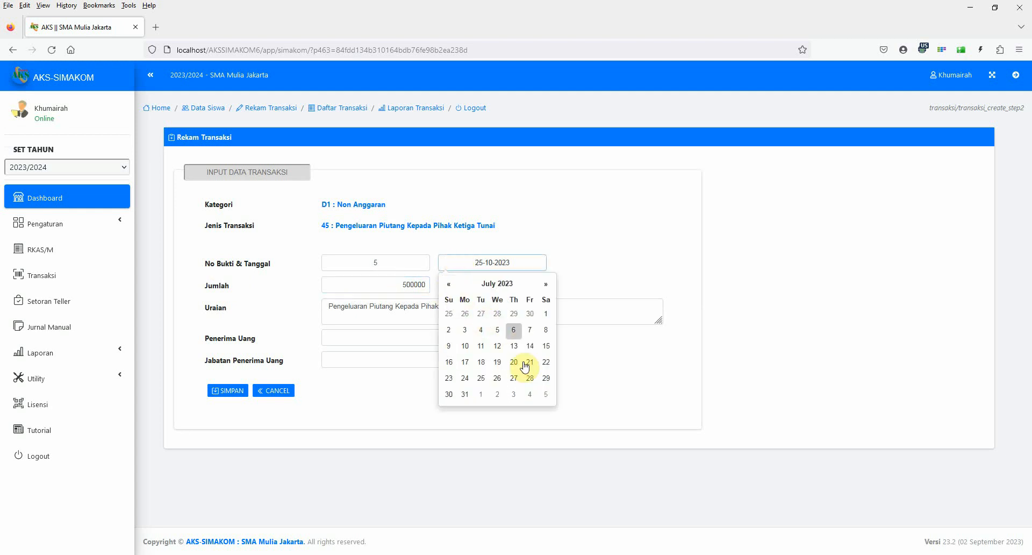
left_click(464, 394)
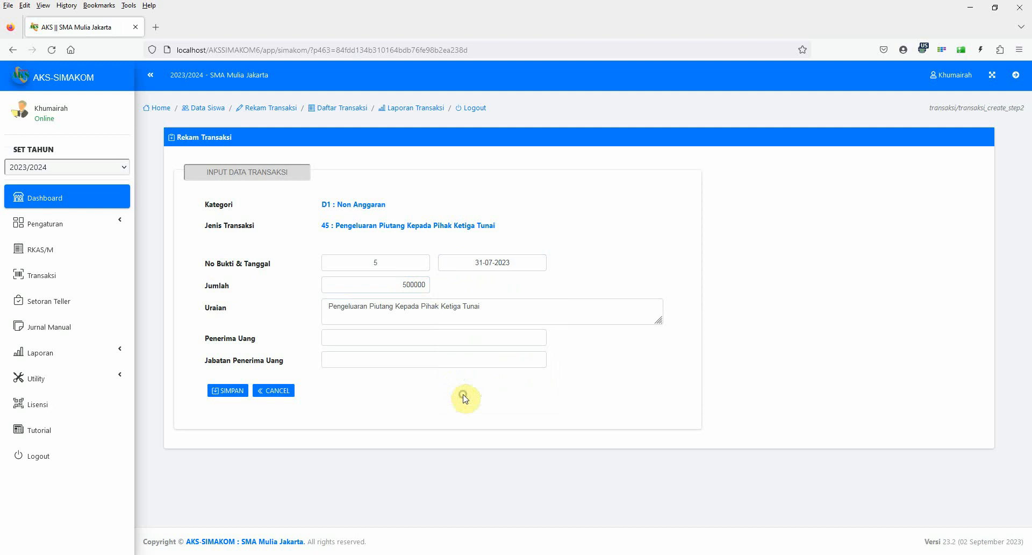
left_click(346, 340)
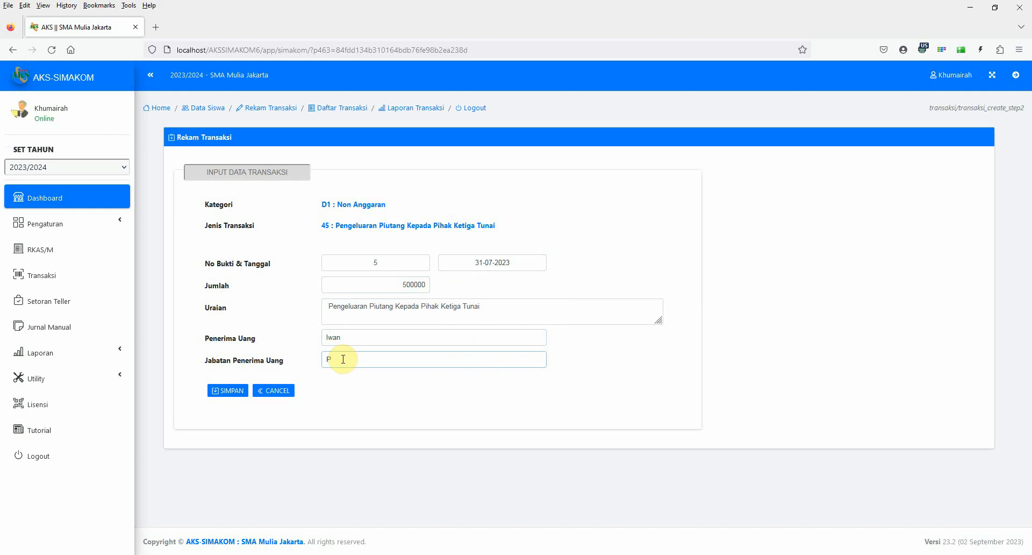
left_click(237, 391)
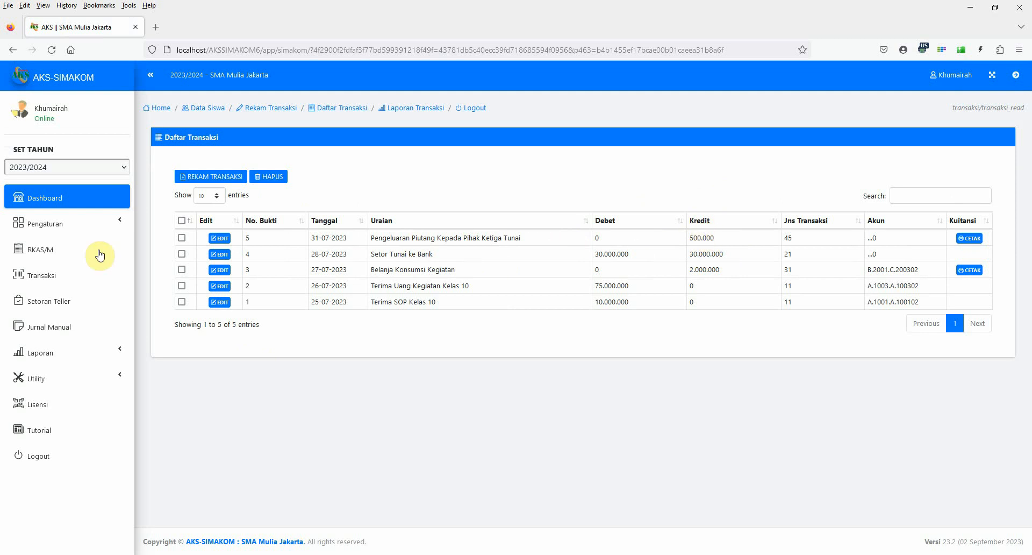
left_click(63, 202)
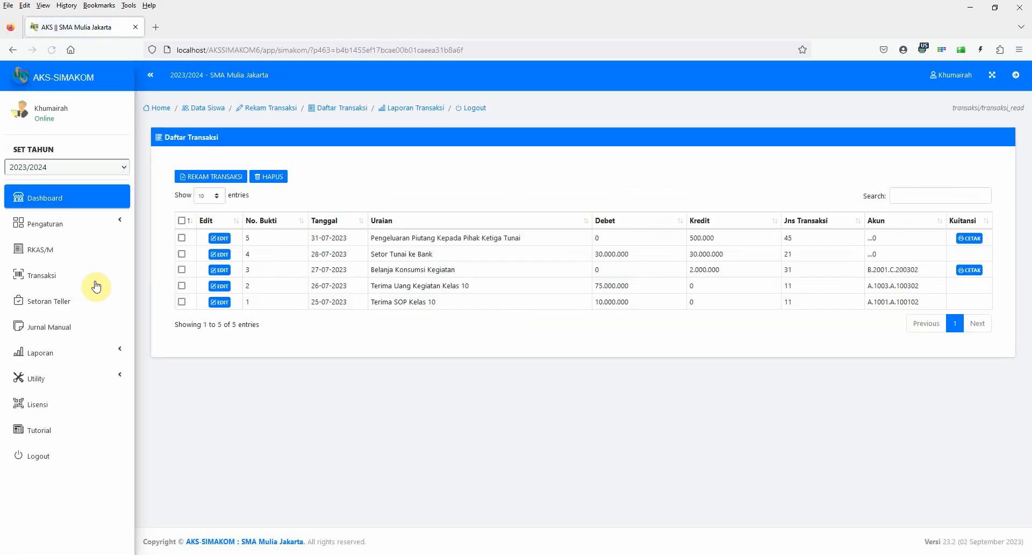
Start a transaction with mode Transaksi Tunai, category Non Anggaran and type Penerimaan Hutang Pihak Ketiga Tunai, and continue to its data form.
left_click(204, 176)
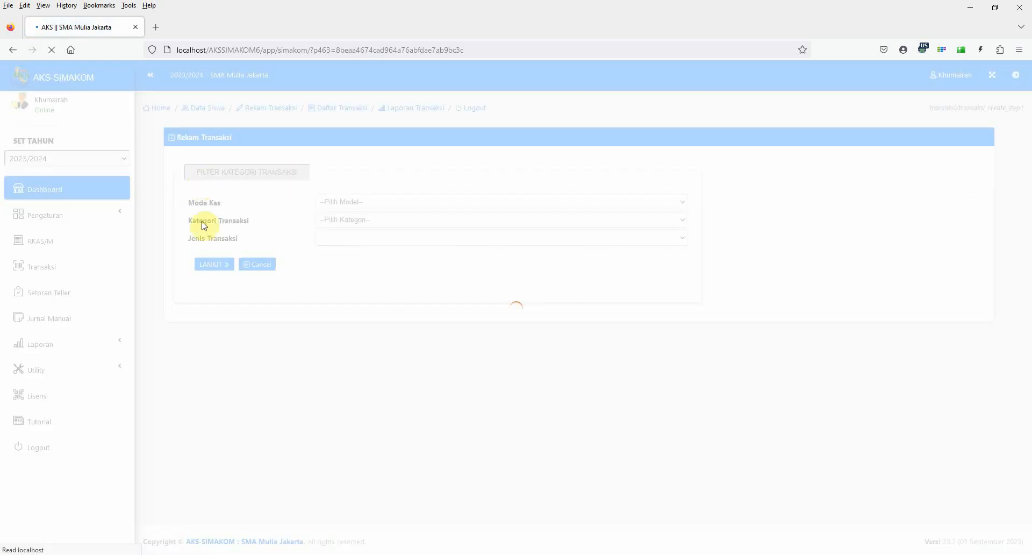
left_click(350, 203)
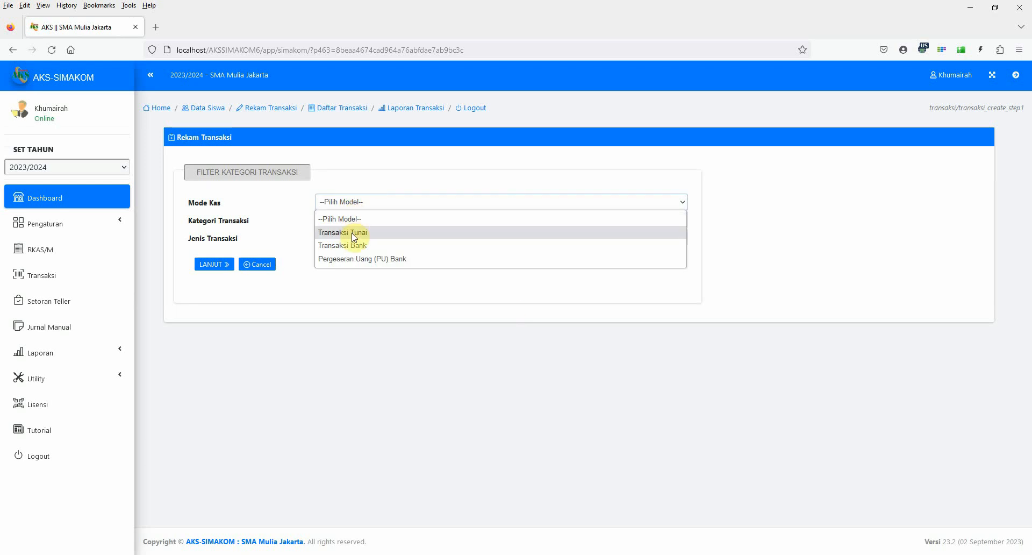
left_click(353, 231)
left_click(344, 219)
left_click(344, 250)
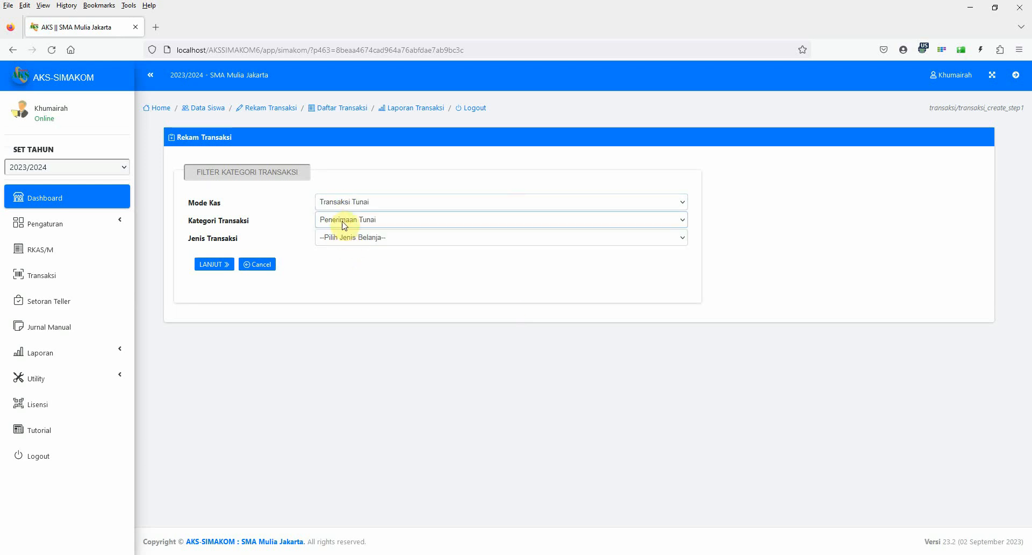
left_click(342, 219)
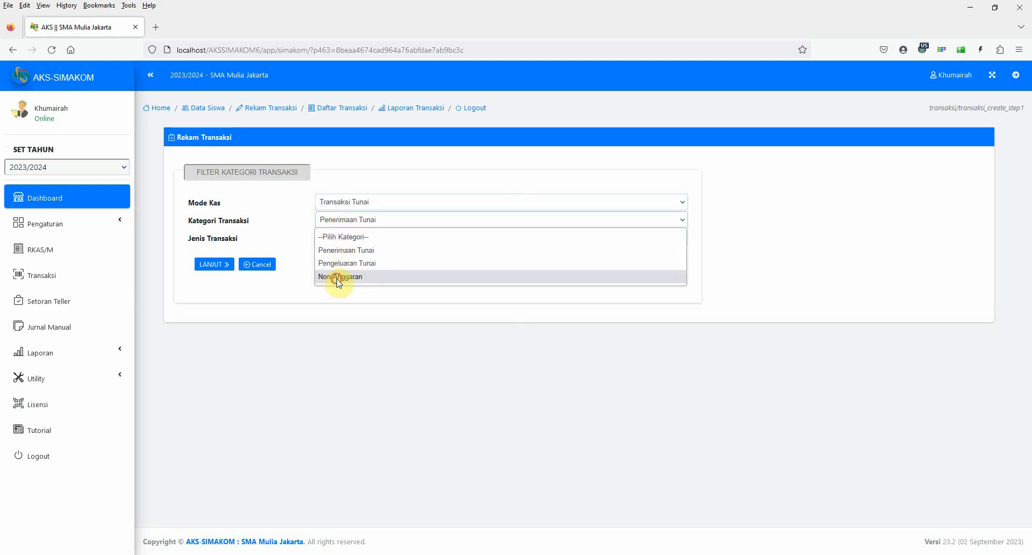
left_click(339, 277)
left_click(337, 237)
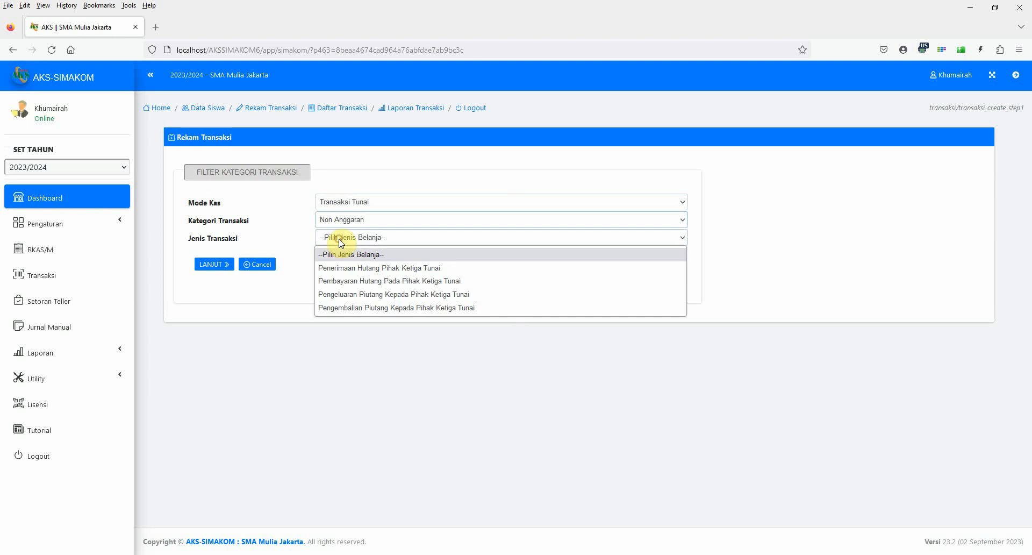
left_click(352, 273)
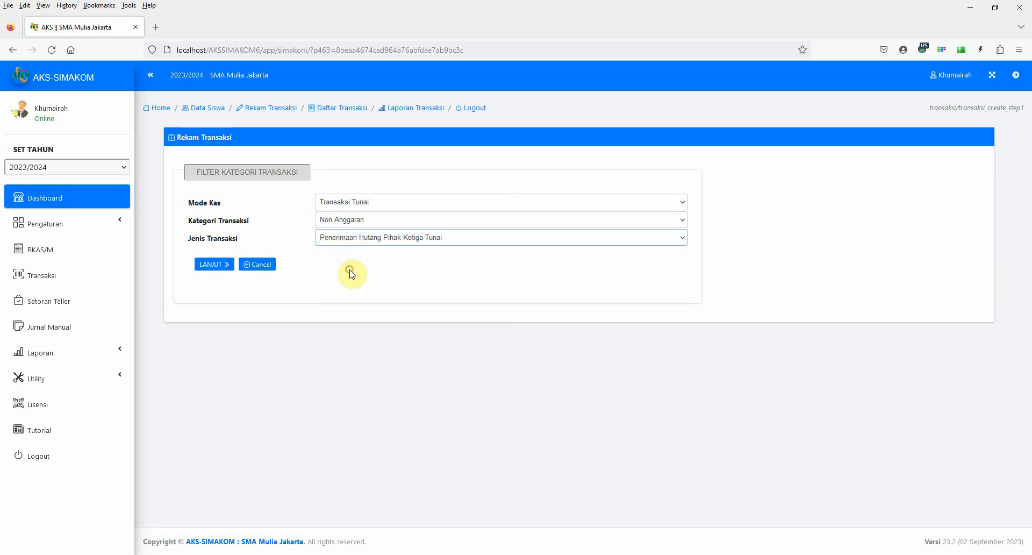
left_click(205, 266)
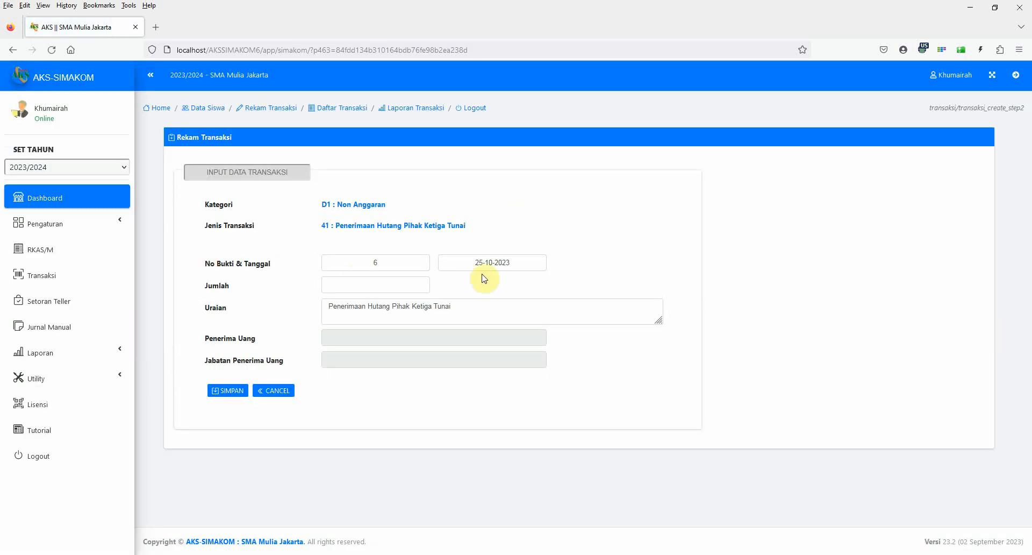
Set the debt receipt's date to 31-07-2023 and its amount to 100000000, and save the transaction.
left_click(491, 261)
left_click(454, 289)
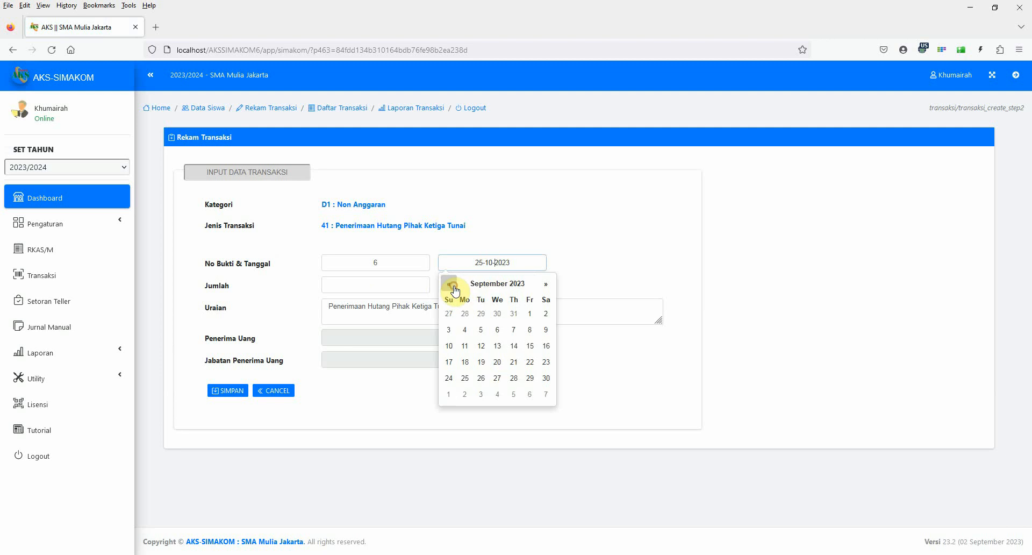
left_click(454, 289)
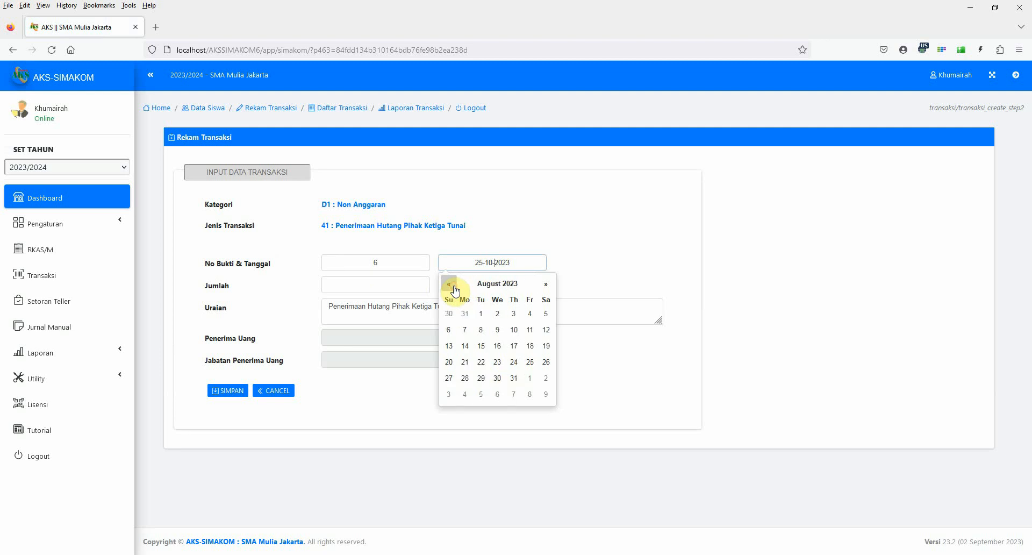
left_click(454, 289)
left_click(465, 395)
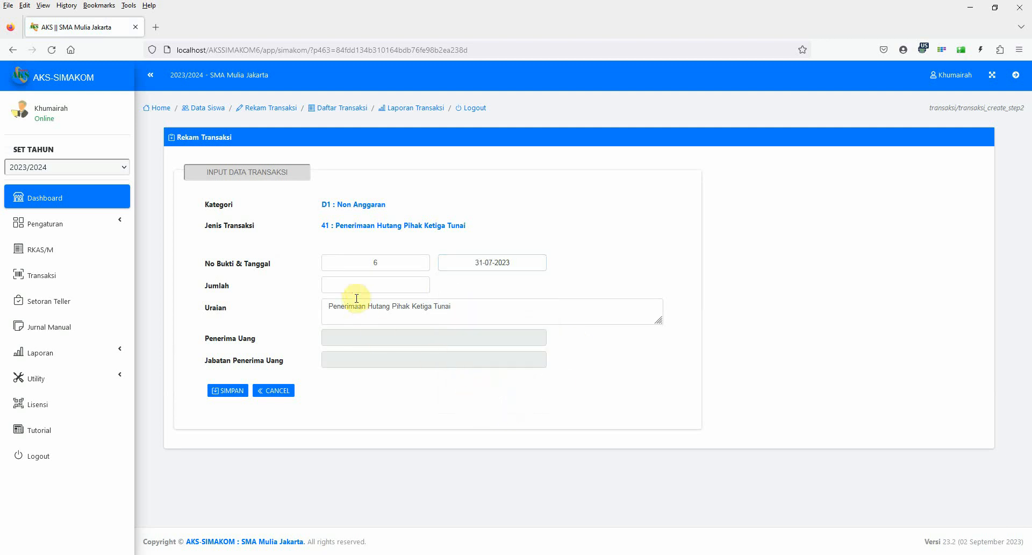
left_click(354, 289)
type("100")
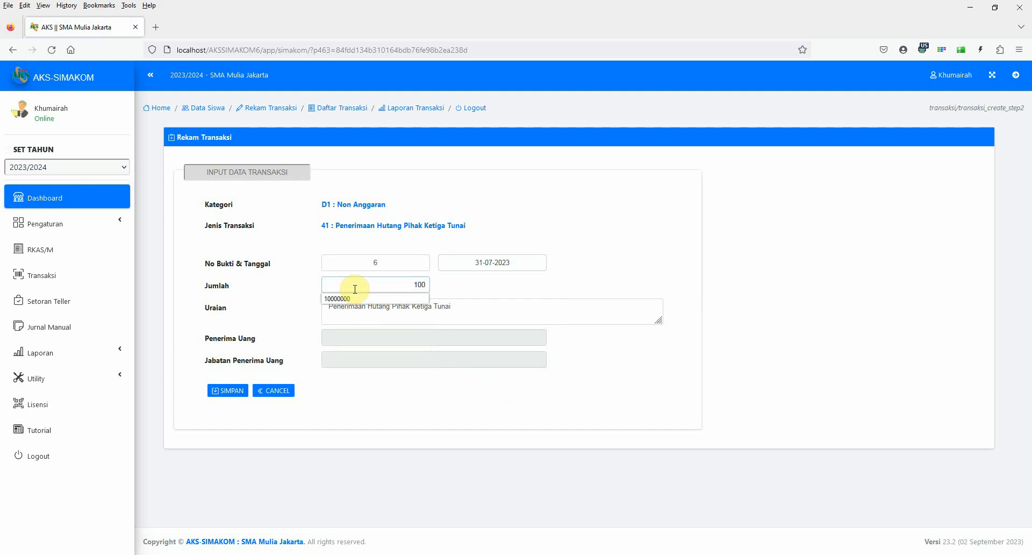
type("000000")
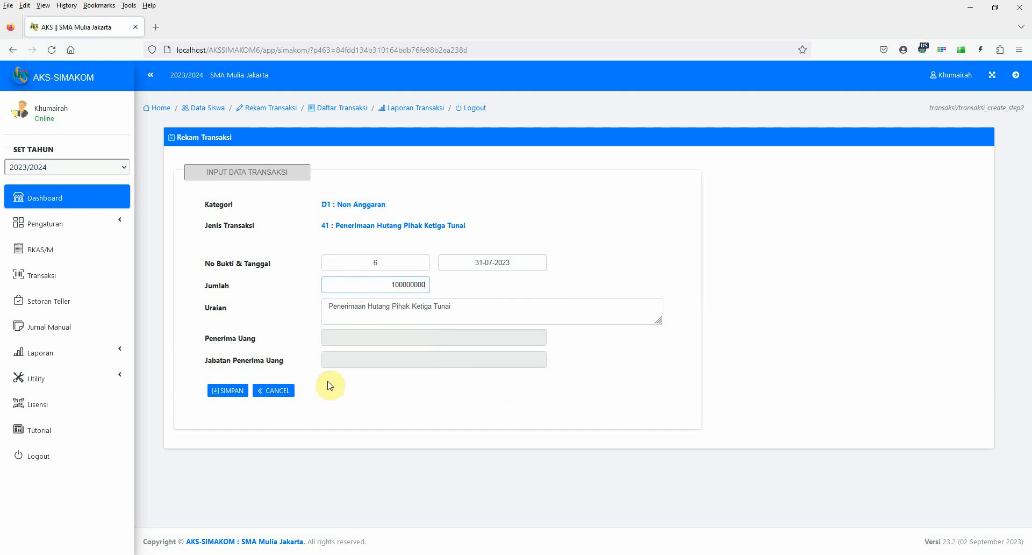
left_click(235, 392)
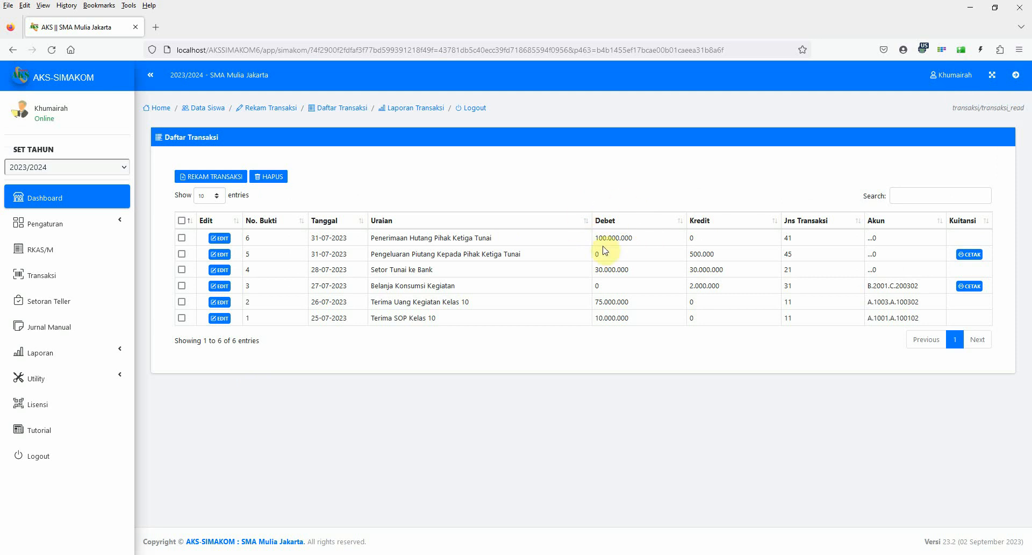
Examine the dashboard's cash, receivable and debt summary, cash chart, Neraca and the 2023/2024 budget realisation report.
left_click(63, 199)
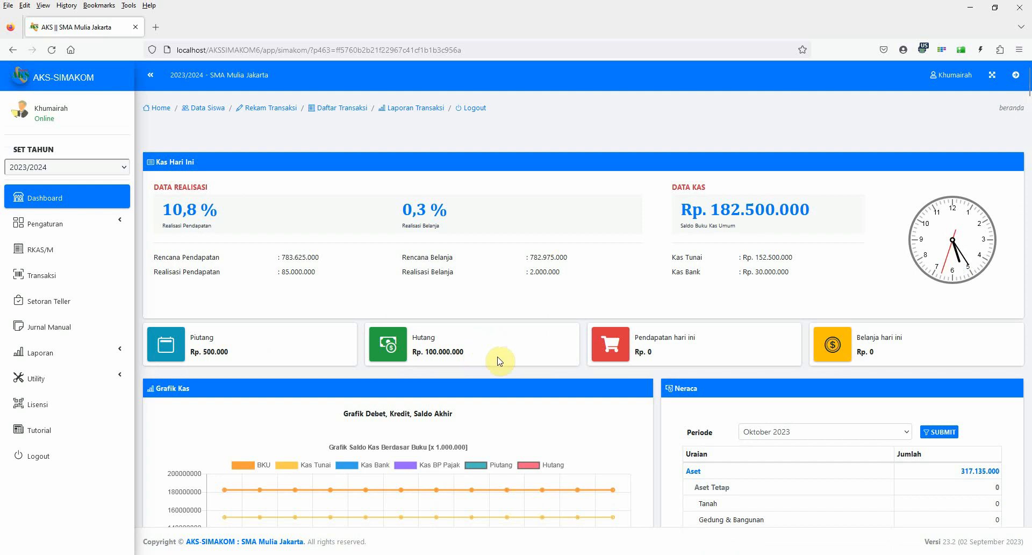
scroll(500, 355, "down", 5)
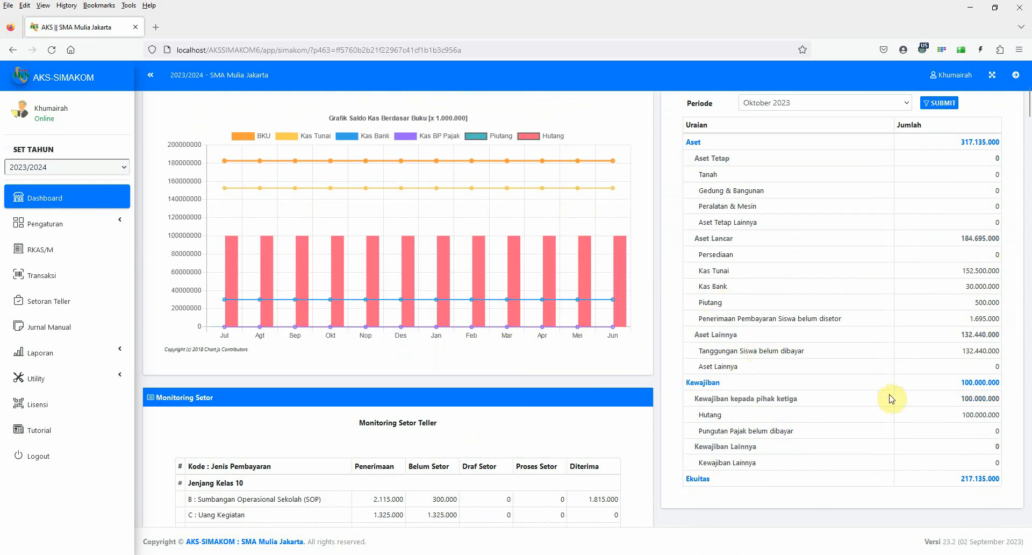
scroll(890, 400, "down", 2)
scroll(890, 401, "up", 2)
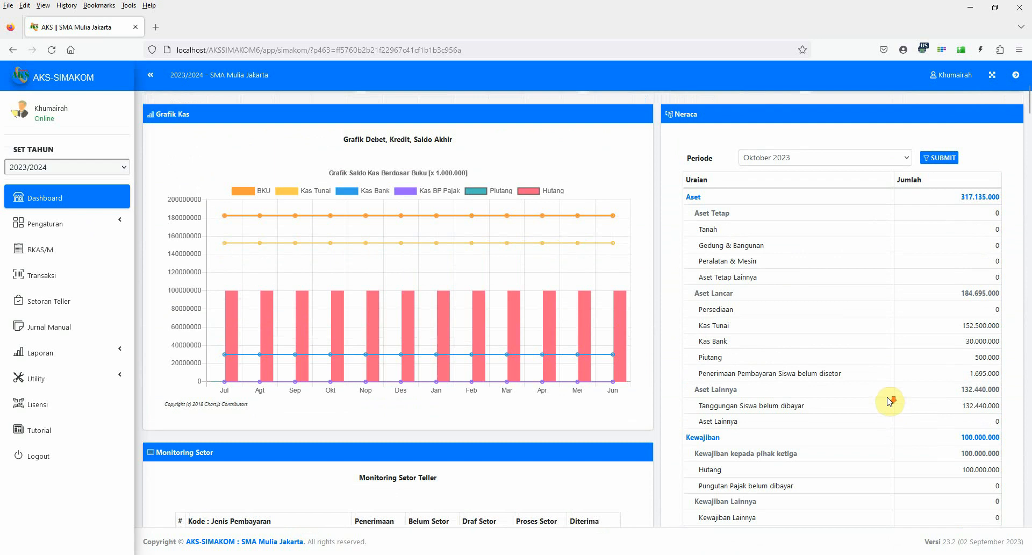
scroll(890, 400, "down", 10)
scroll(680, 403, "down", 4)
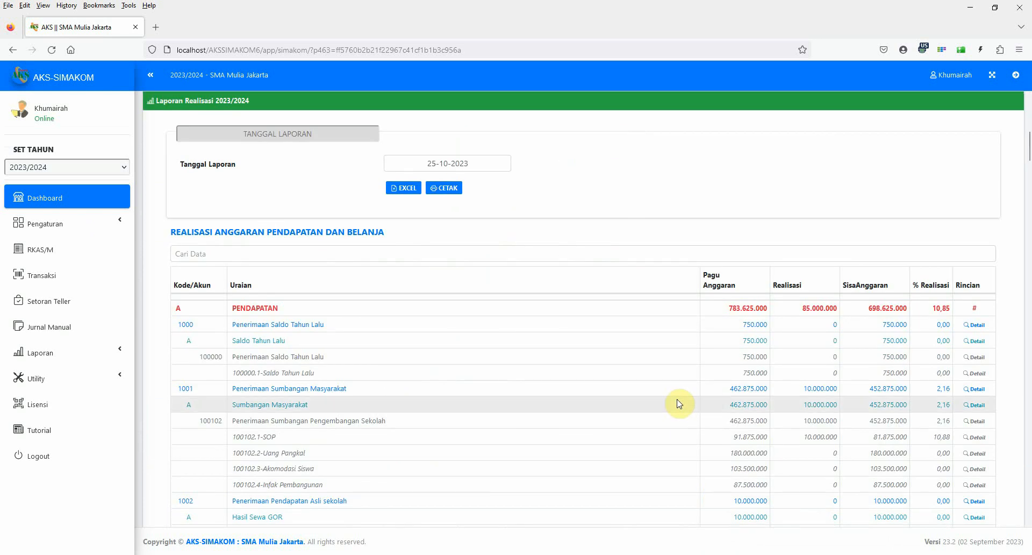
scroll(680, 403, "down", 2)
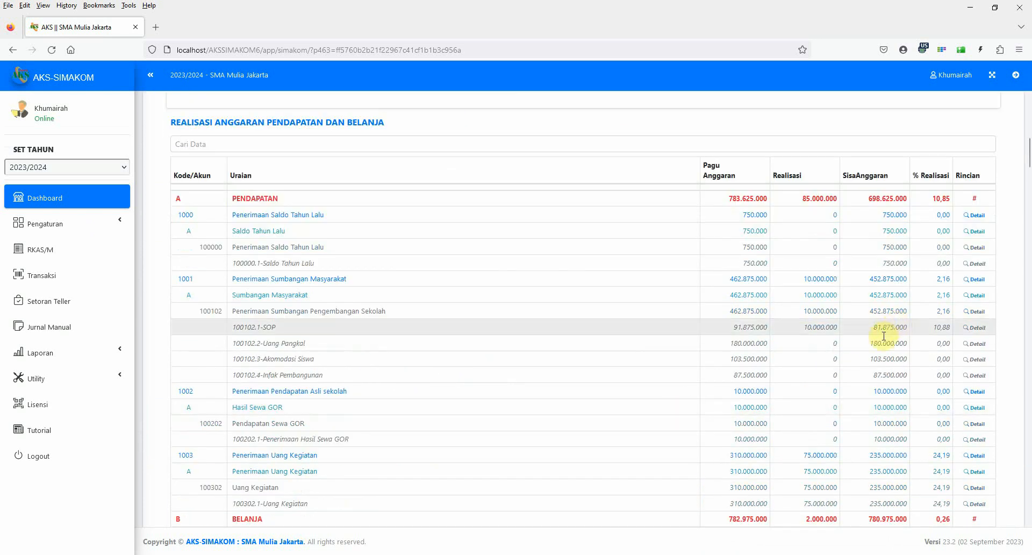
scroll(825, 329, "down", 3)
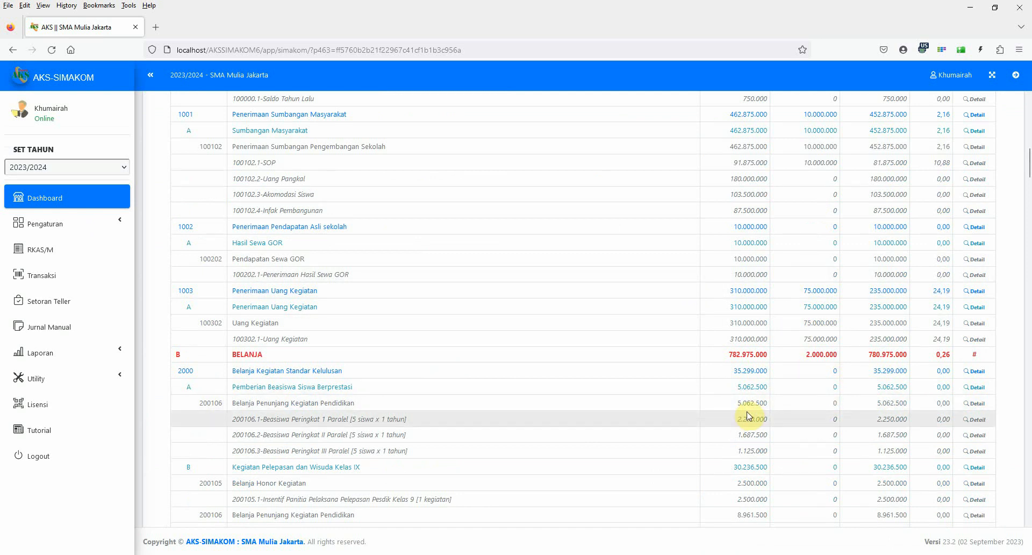
scroll(750, 416, "up", 5)
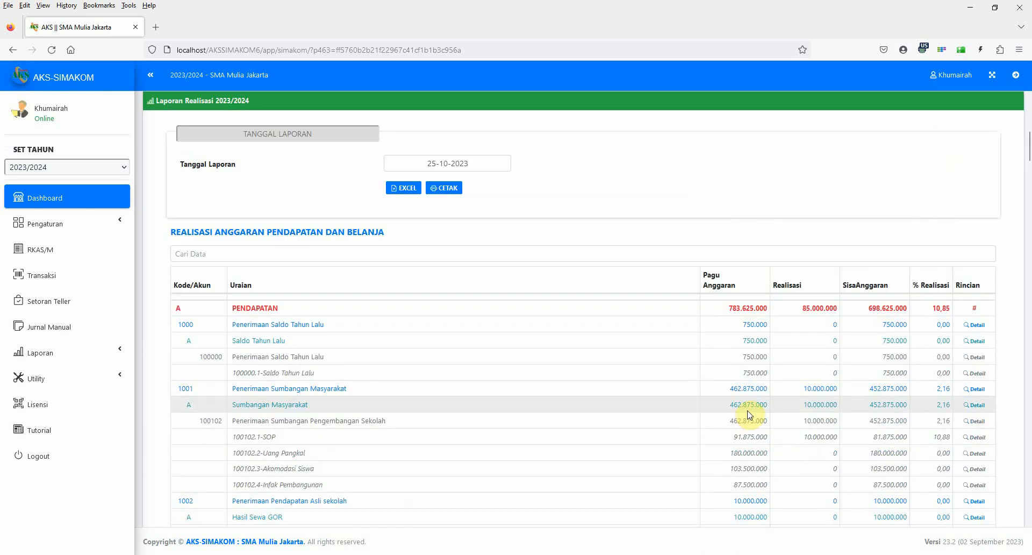
scroll(749, 415, "up", 15)
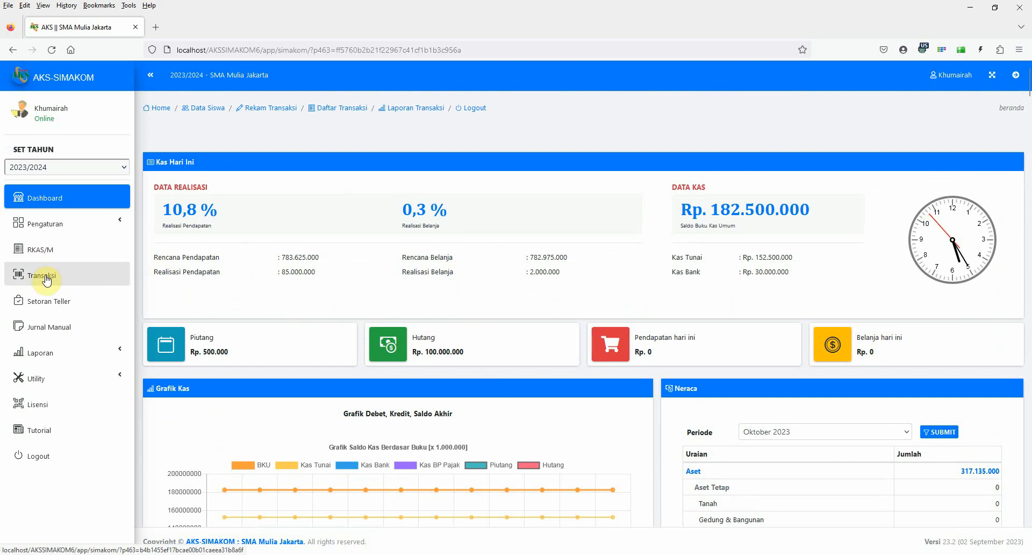
left_click(46, 277)
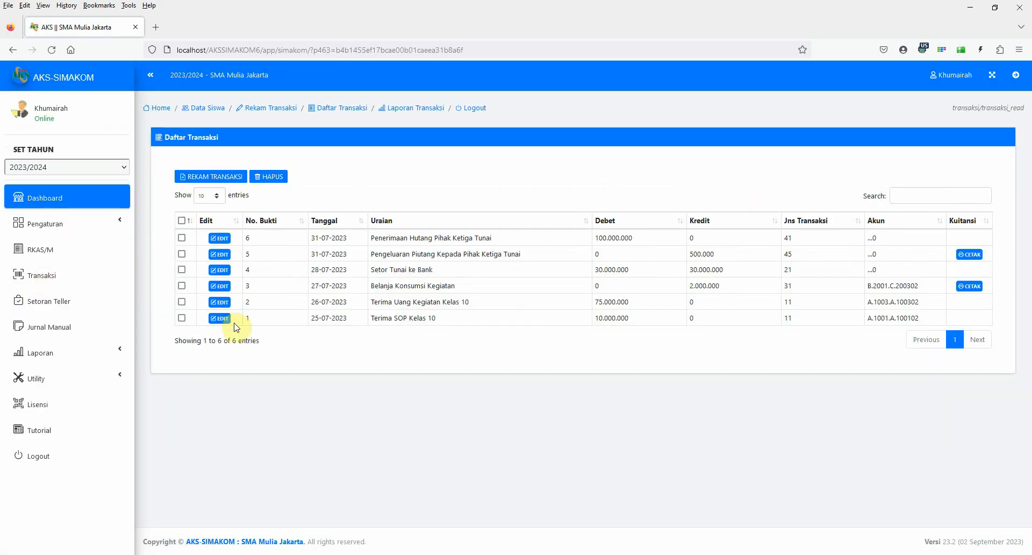
left_click(197, 176)
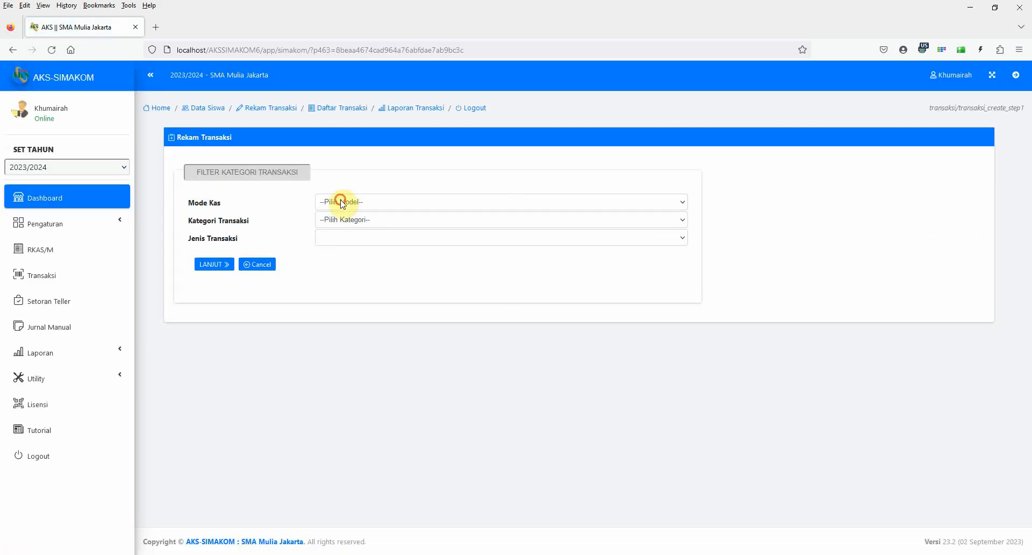
left_click(341, 202)
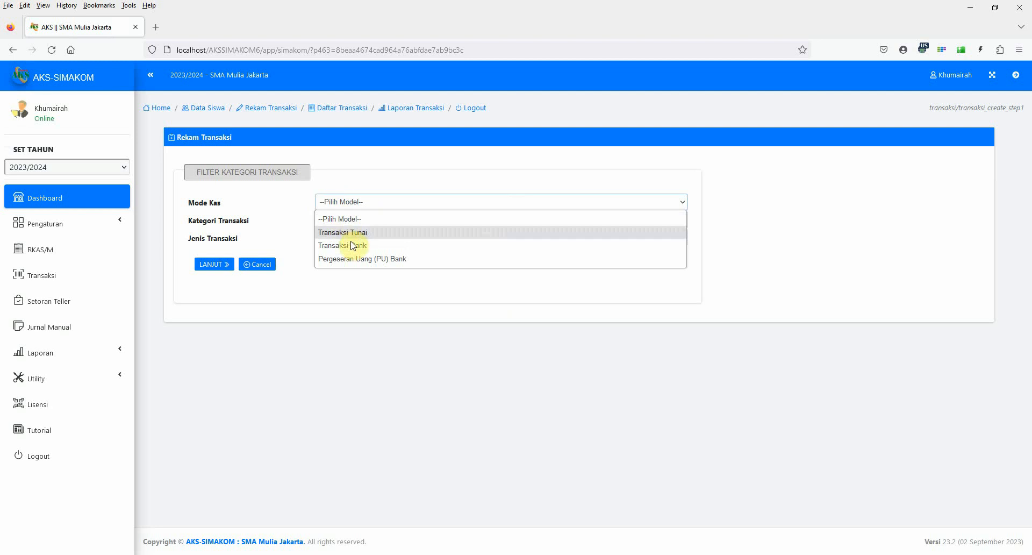
left_click(344, 232)
left_click(344, 220)
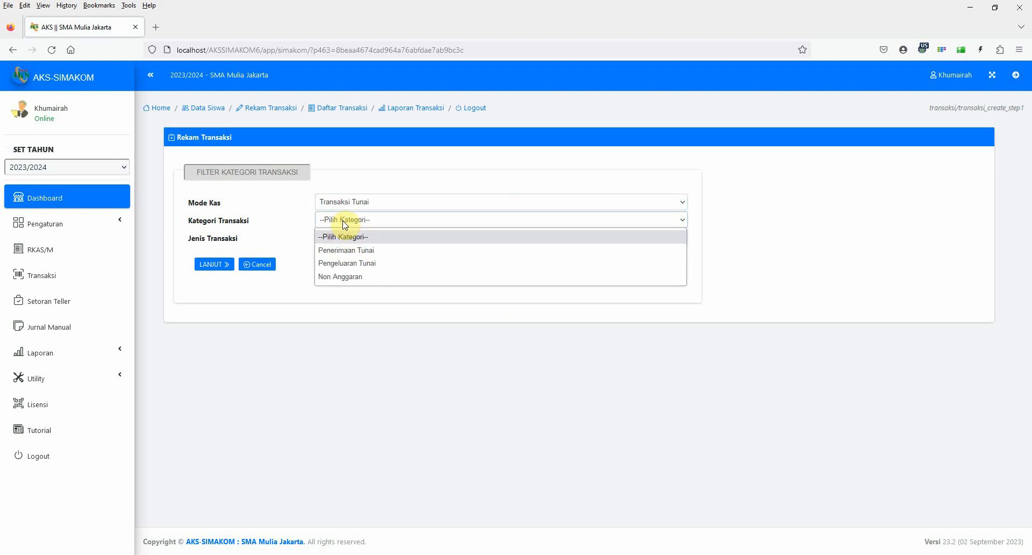
left_click(265, 200)
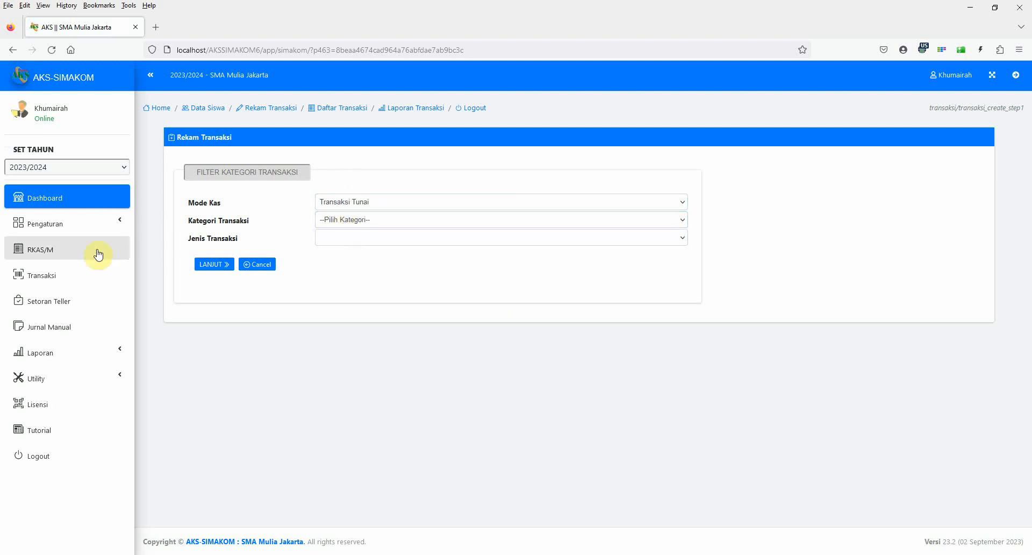
left_click(66, 277)
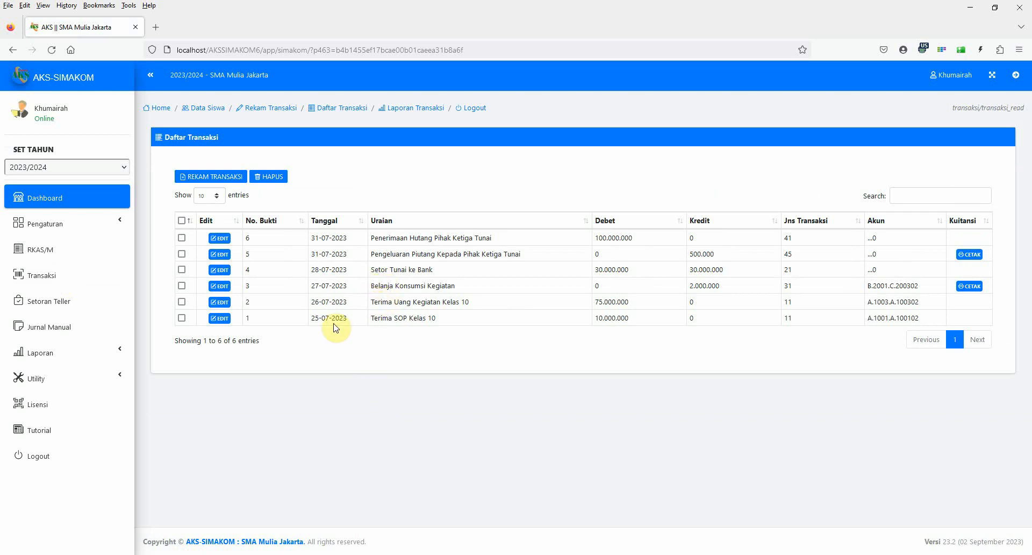
Cancel the acceptance of the teller deposit dated 20-10-2023 and check the transaction list.
left_click(66, 308)
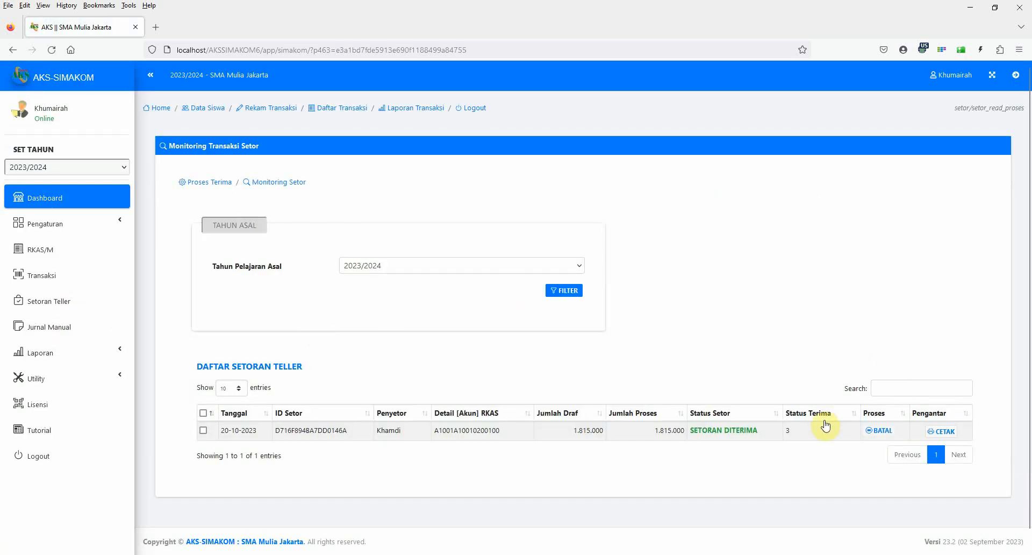
left_click(885, 431)
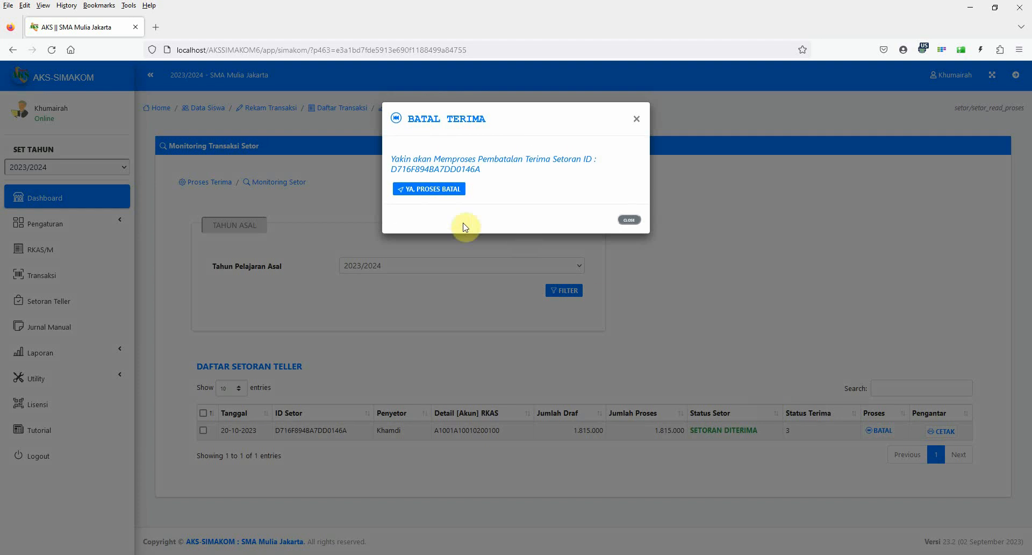
left_click(433, 192)
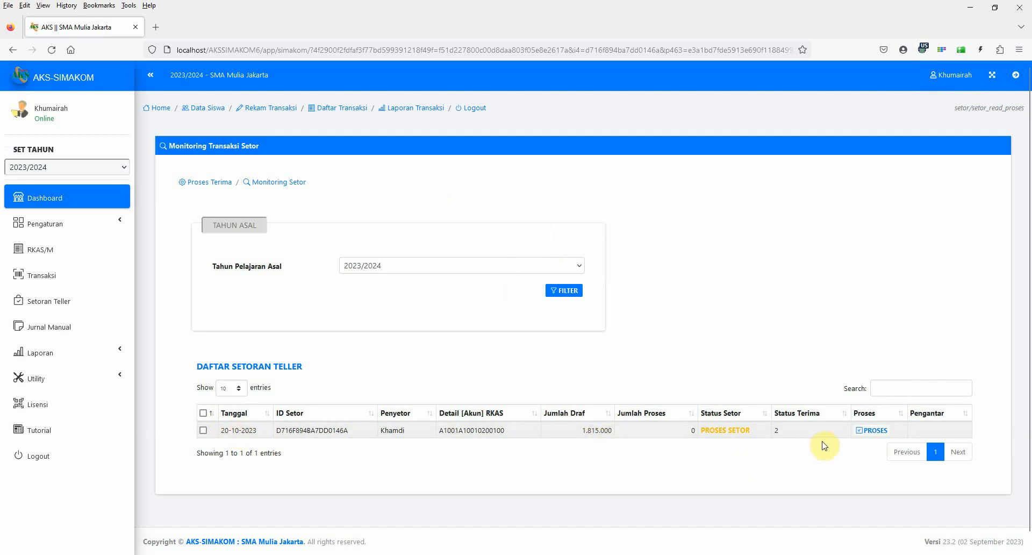
left_click(40, 275)
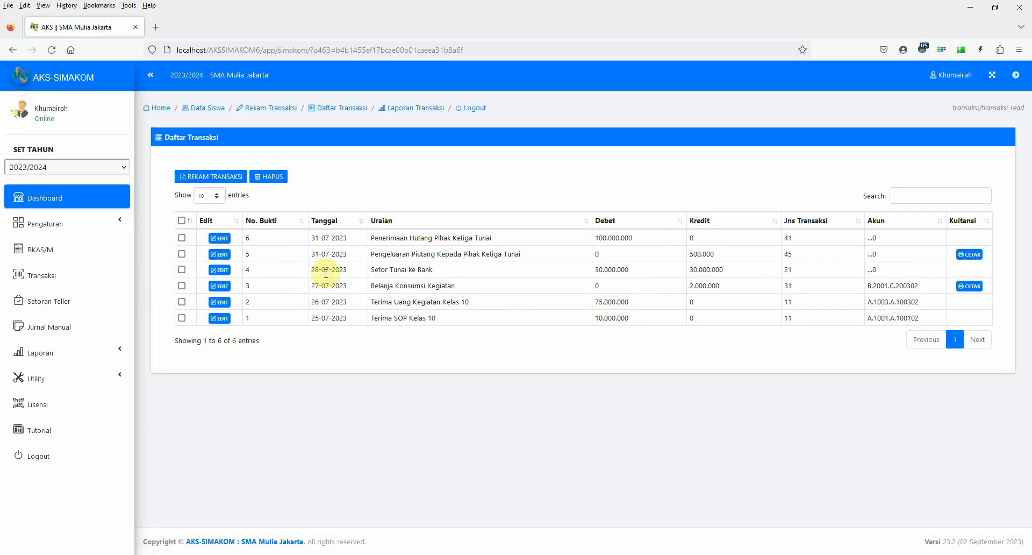
Accept the 20-10-2023 teller deposit, saving it as a cash receipt transaction with No Bukti 7, and check its entry in the transaction list.
left_click(50, 311)
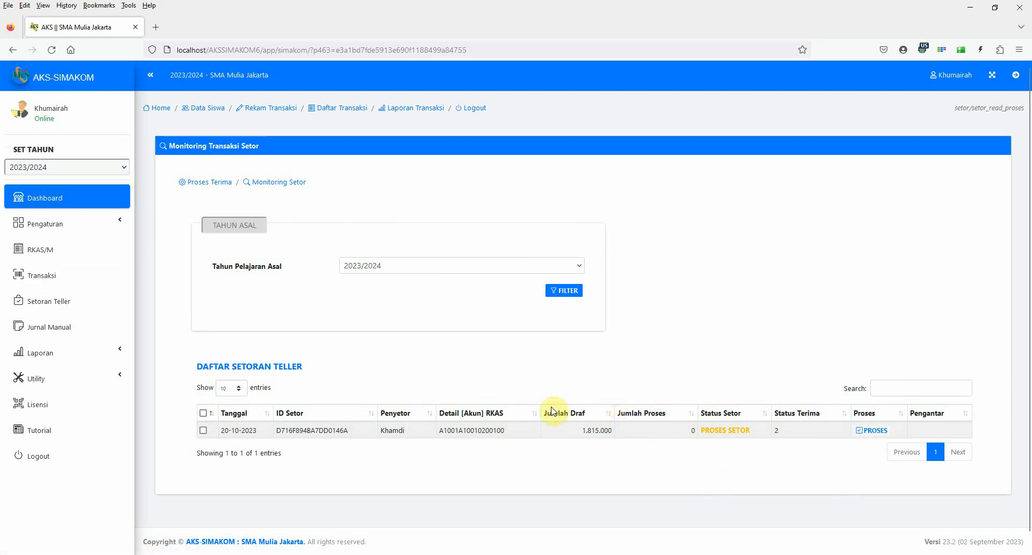
left_click(871, 430)
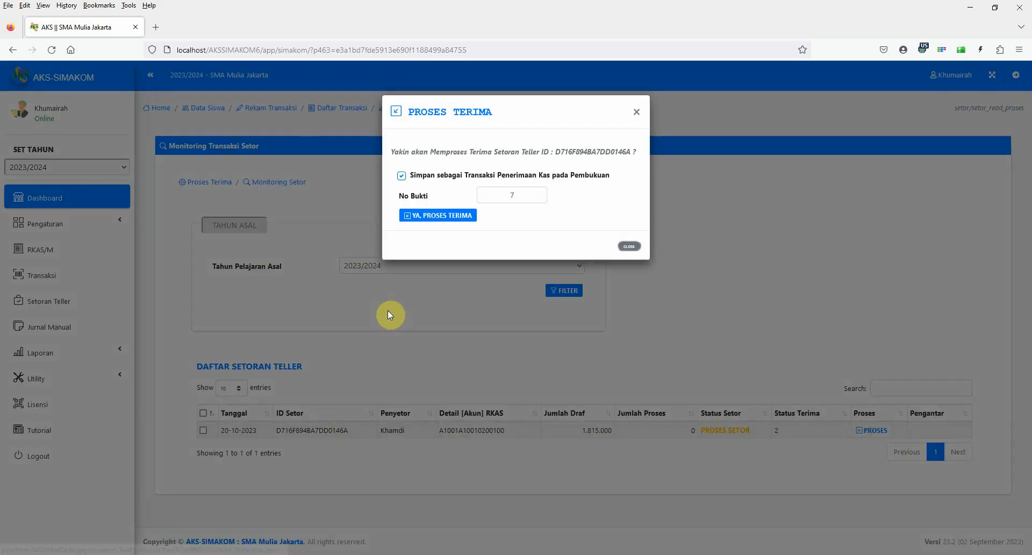
left_click(435, 223)
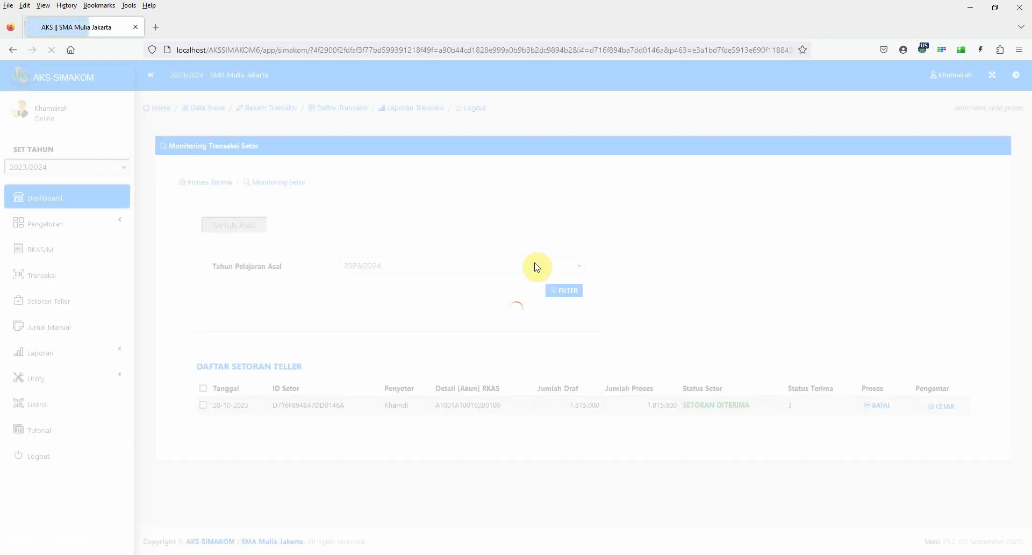
left_click(65, 276)
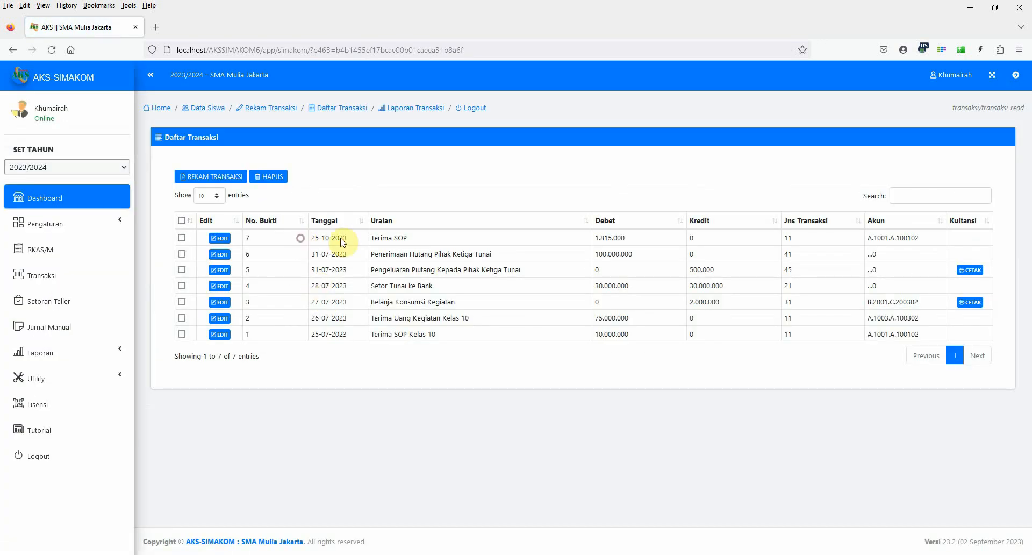
left_click_drag(302, 237, 656, 242)
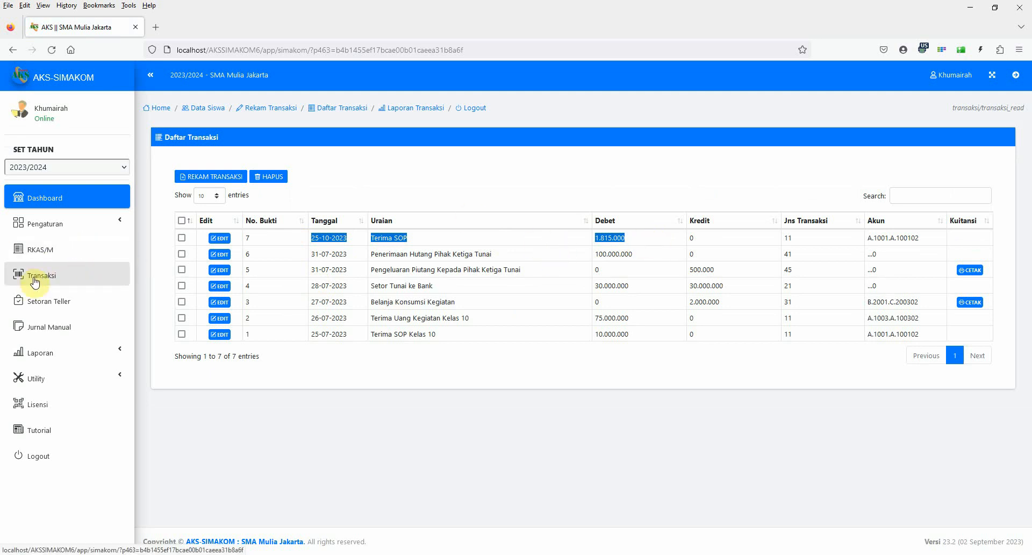
left_click(248, 444)
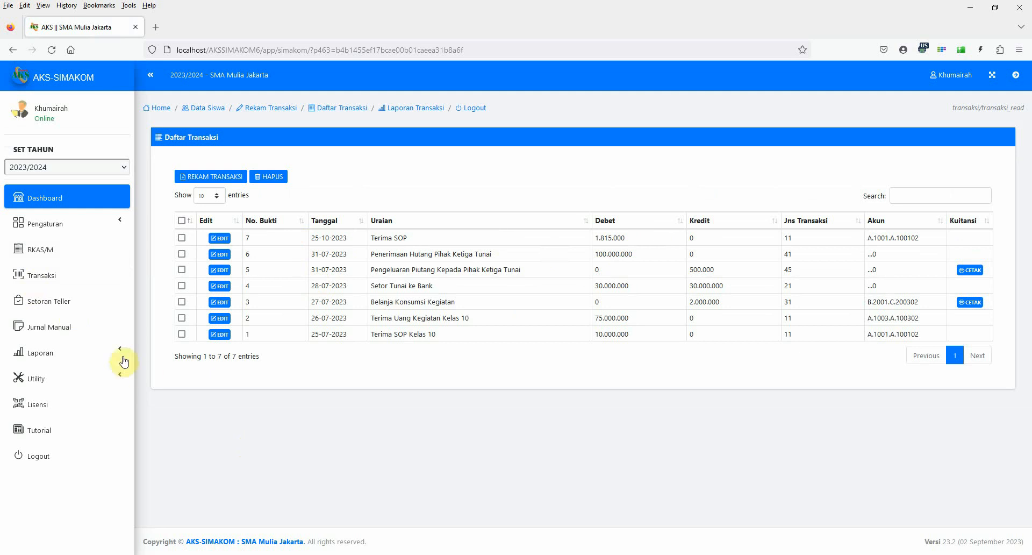
Compare the teller deposit's status in the Monitoring Transaksi Setor list with the entries in Daftar Transaksi.
left_click(63, 302)
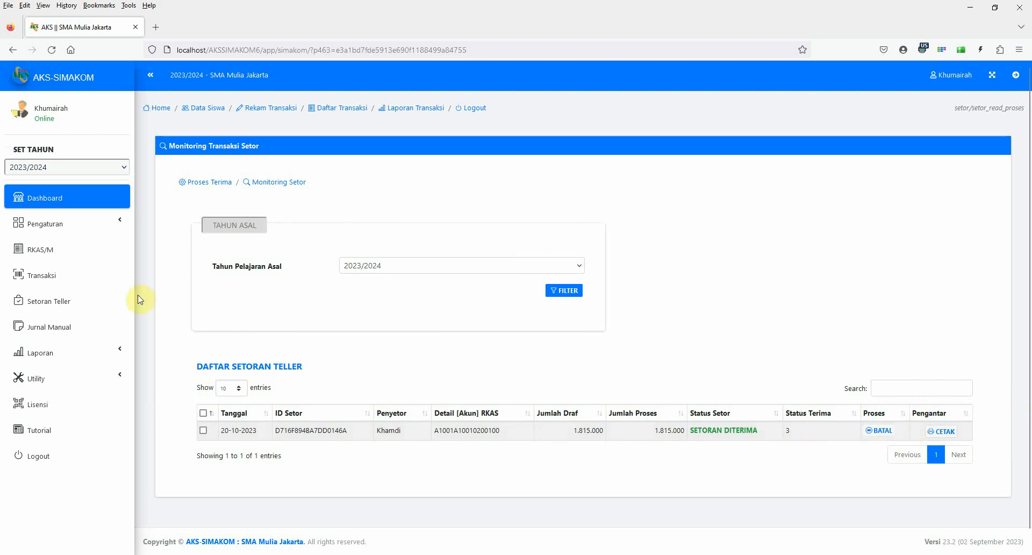
left_click(70, 281)
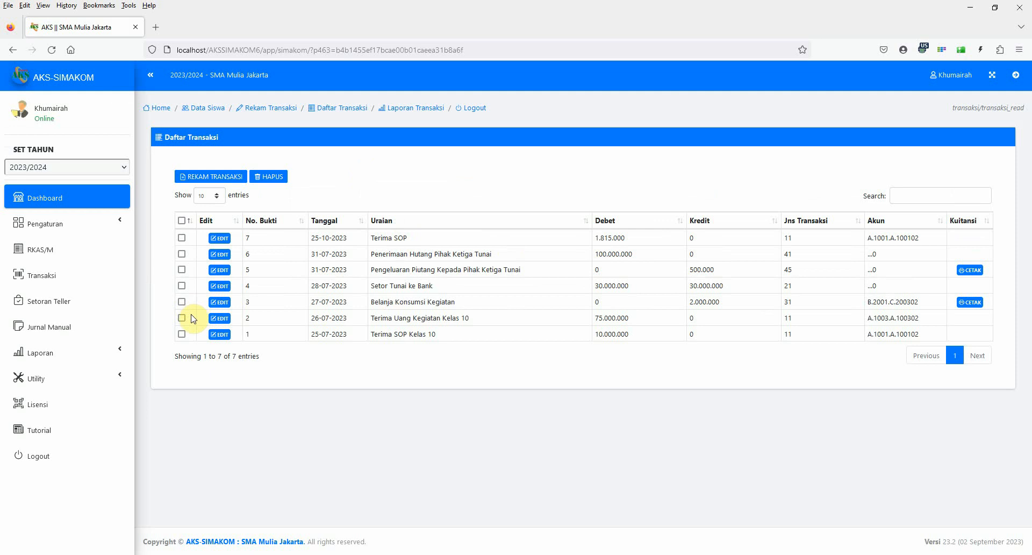
left_click(50, 304)
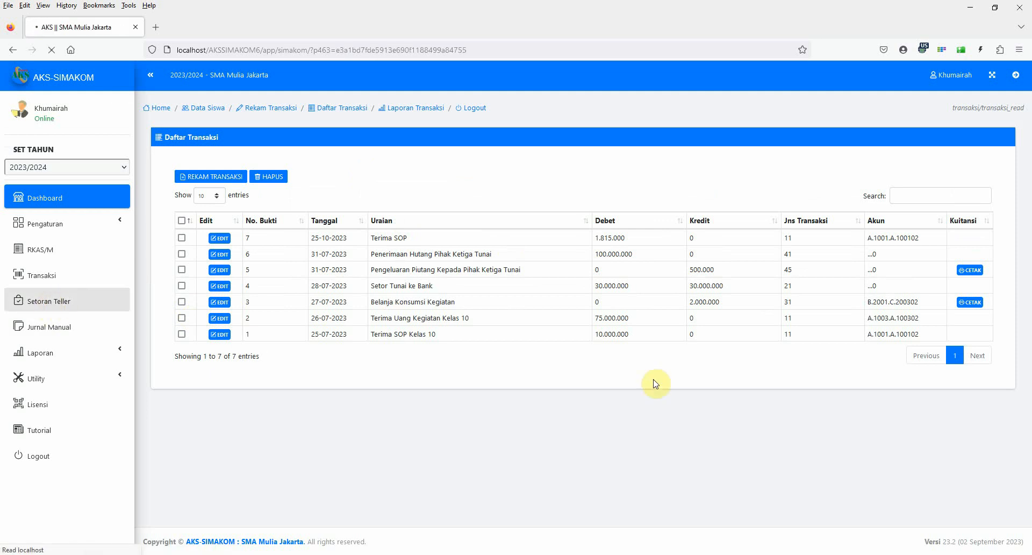
left_click(40, 279)
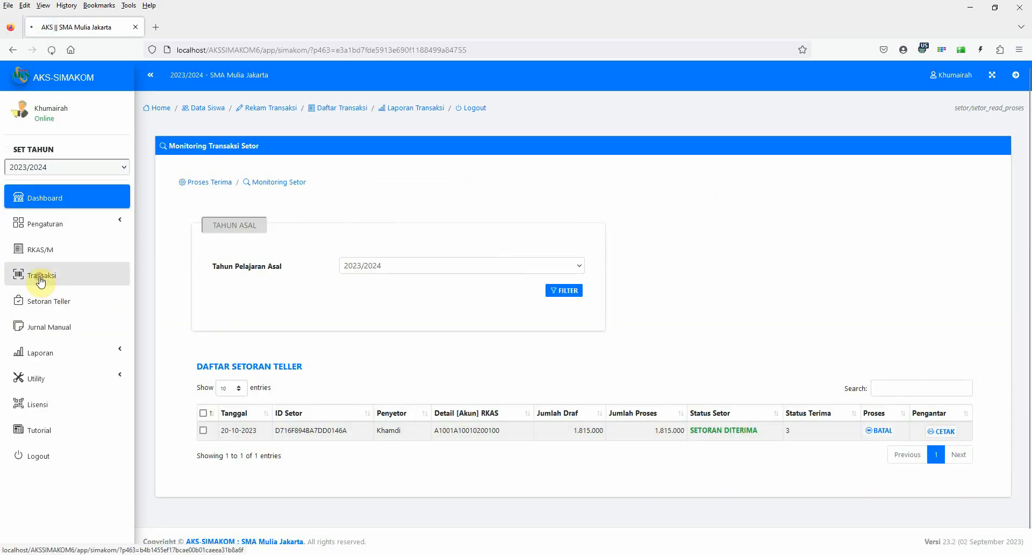